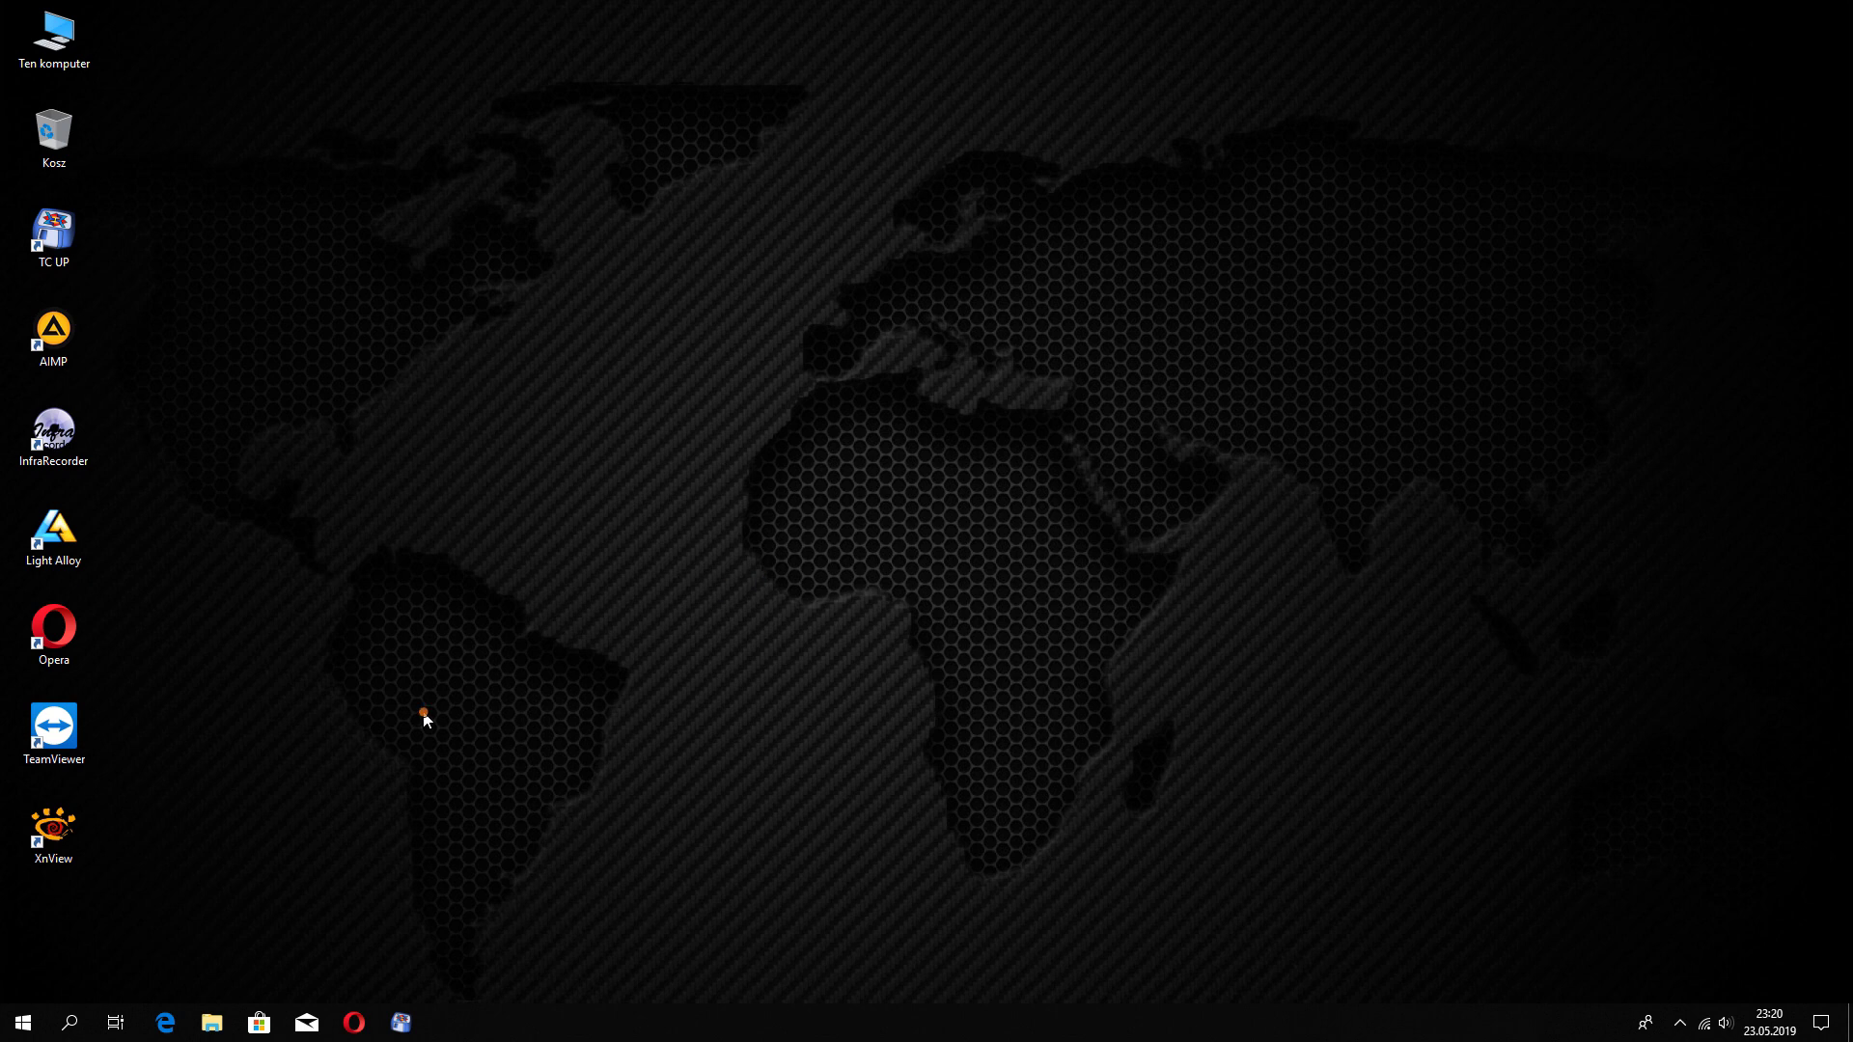
Open the dialog for turning Windows features on or off through the Apps settings and Programs and Features
left_click(23, 1021)
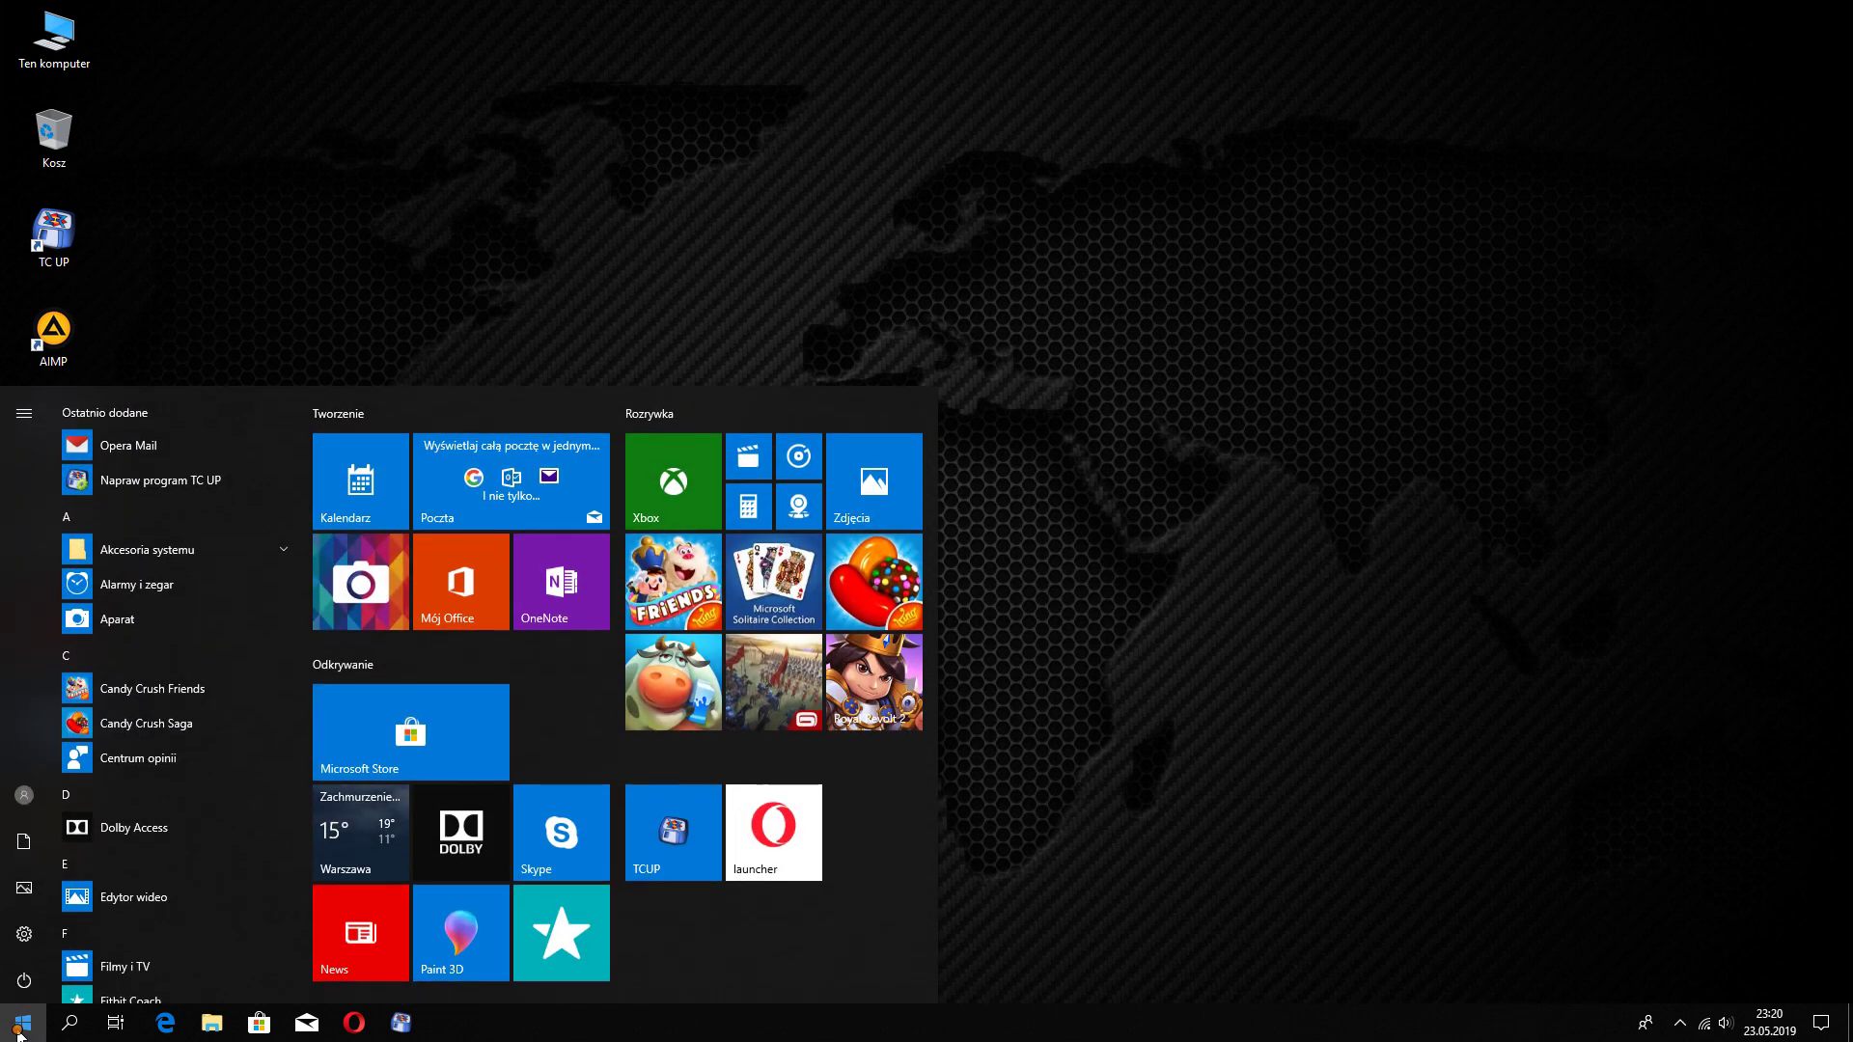
left_click(24, 936)
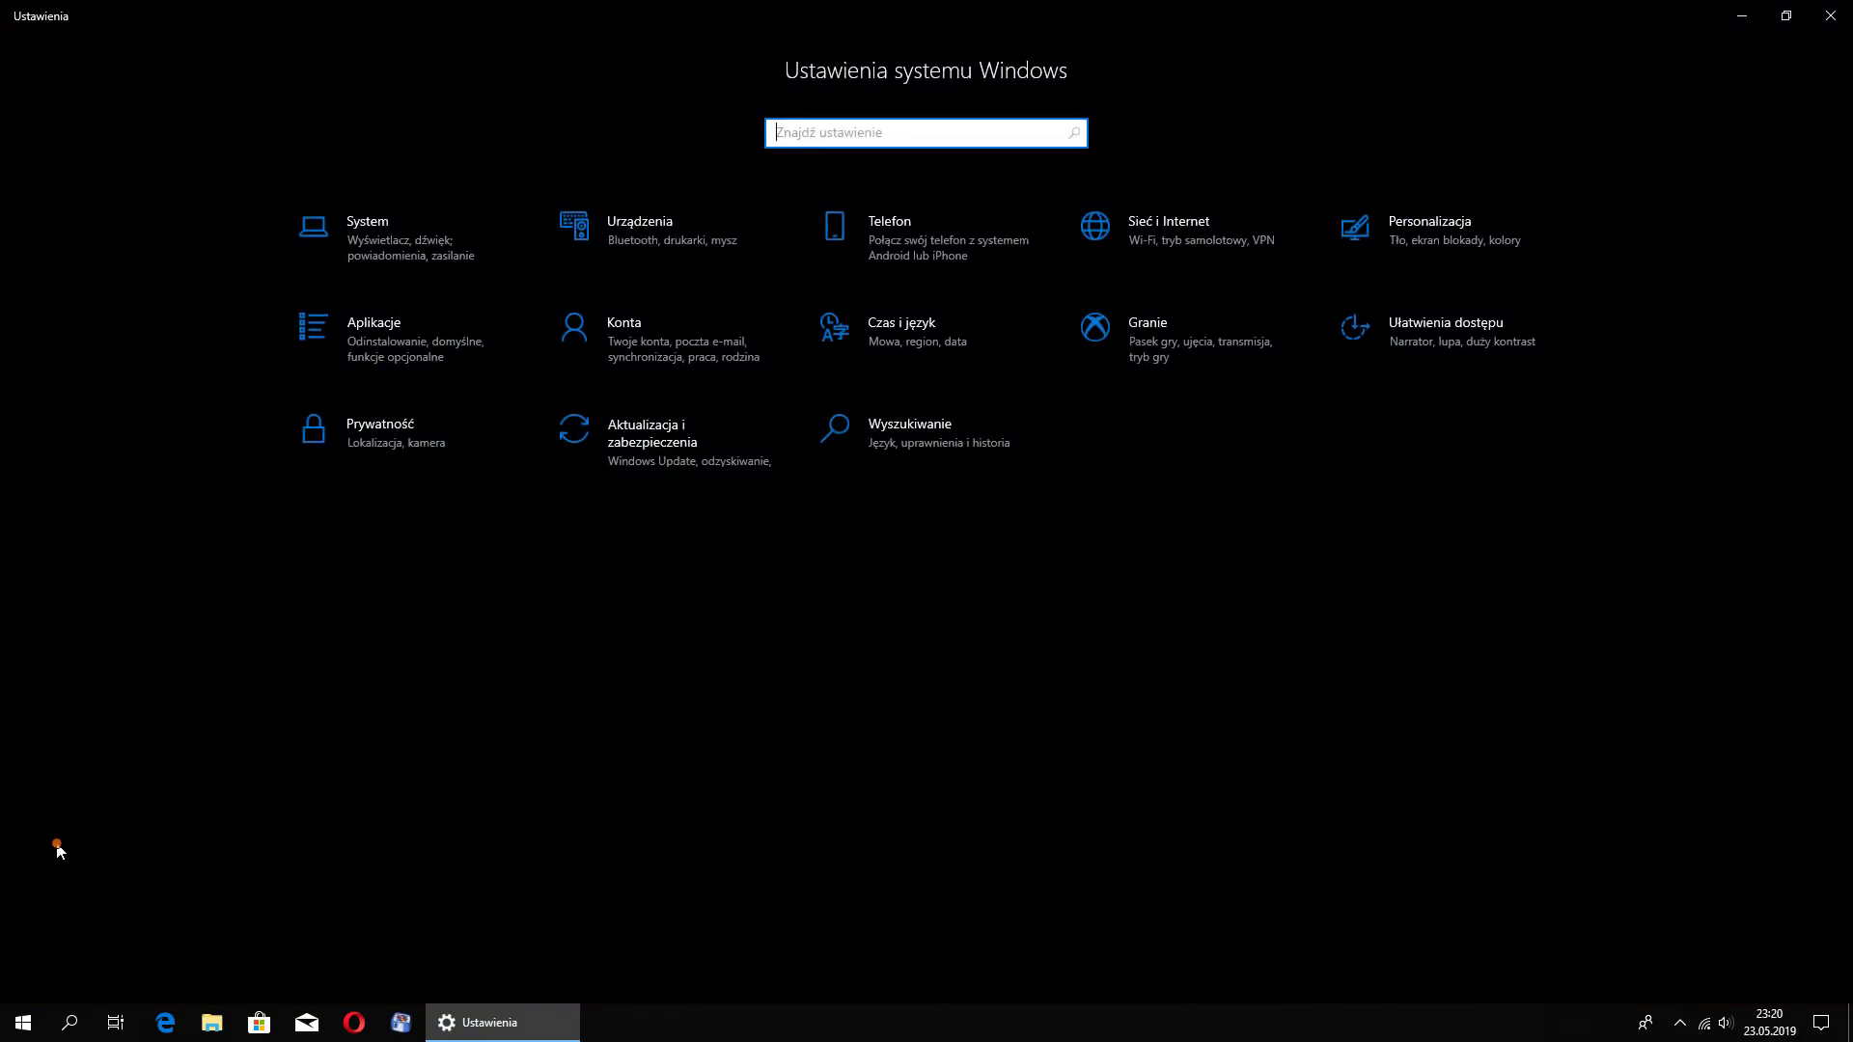
left_click(391, 338)
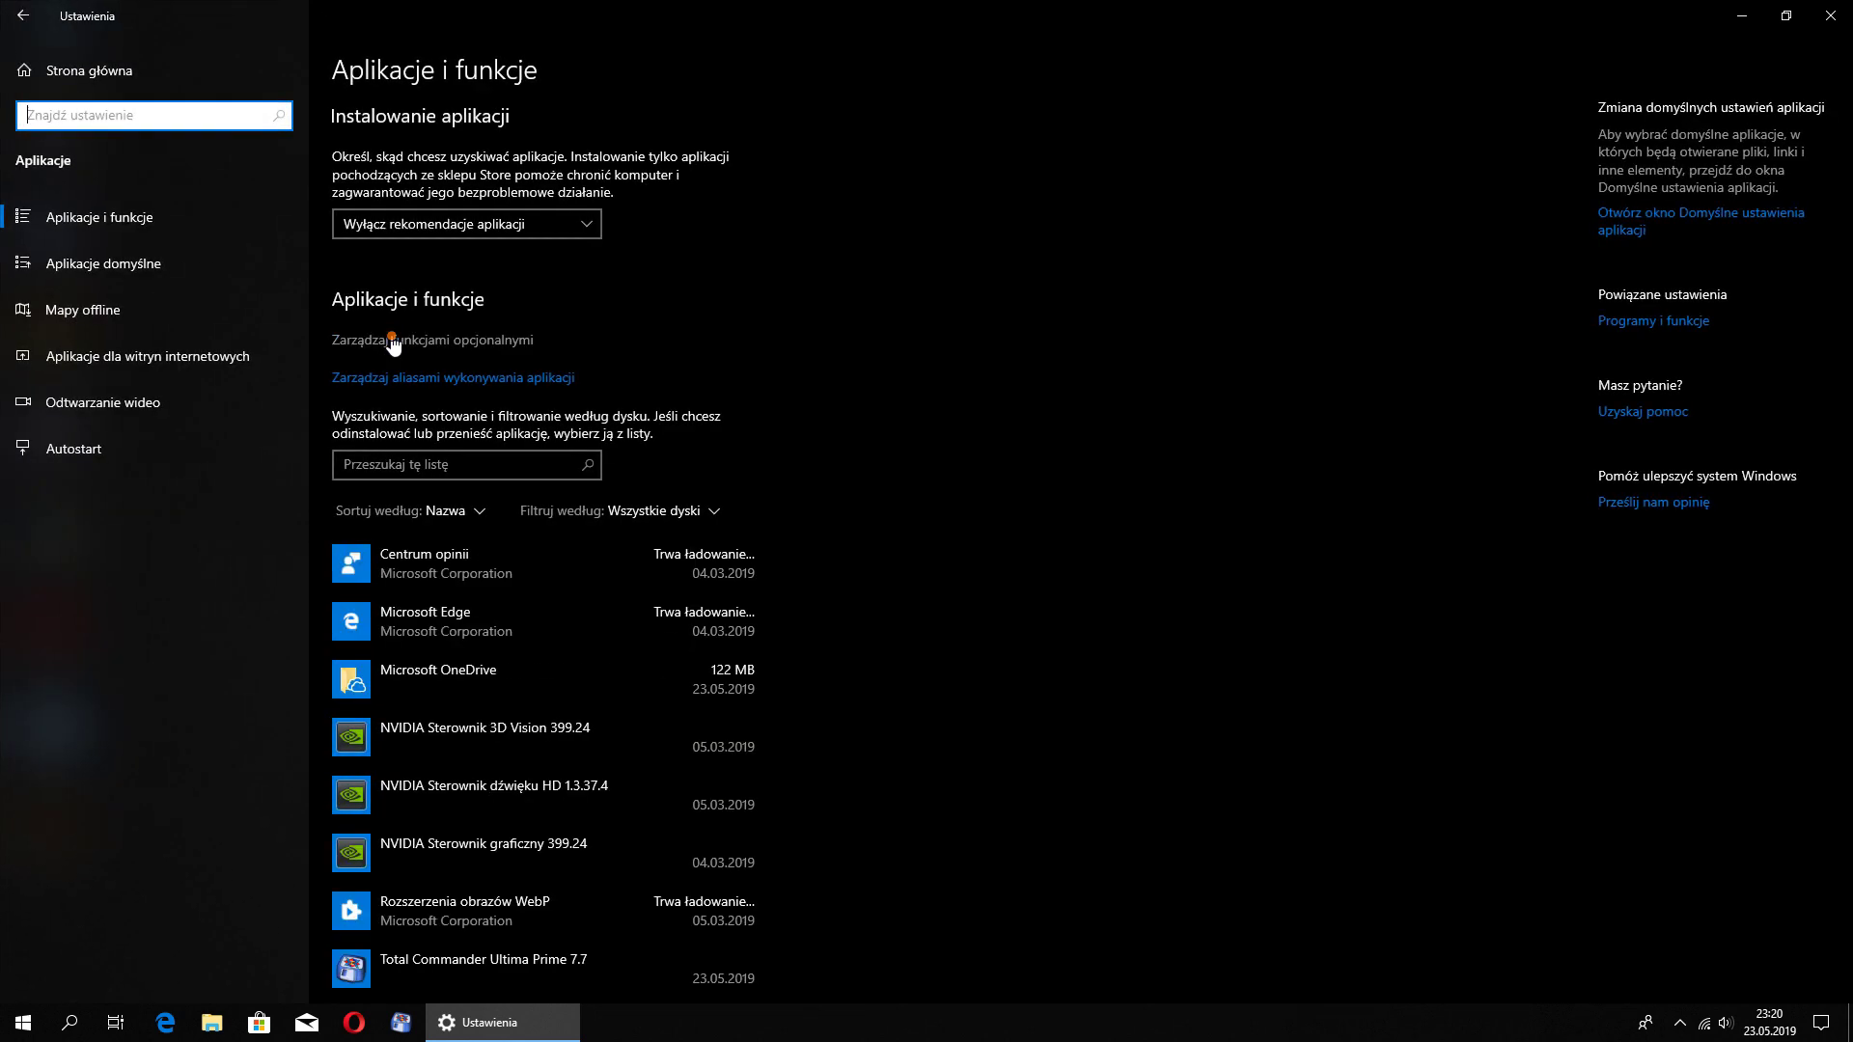
left_click(1631, 321)
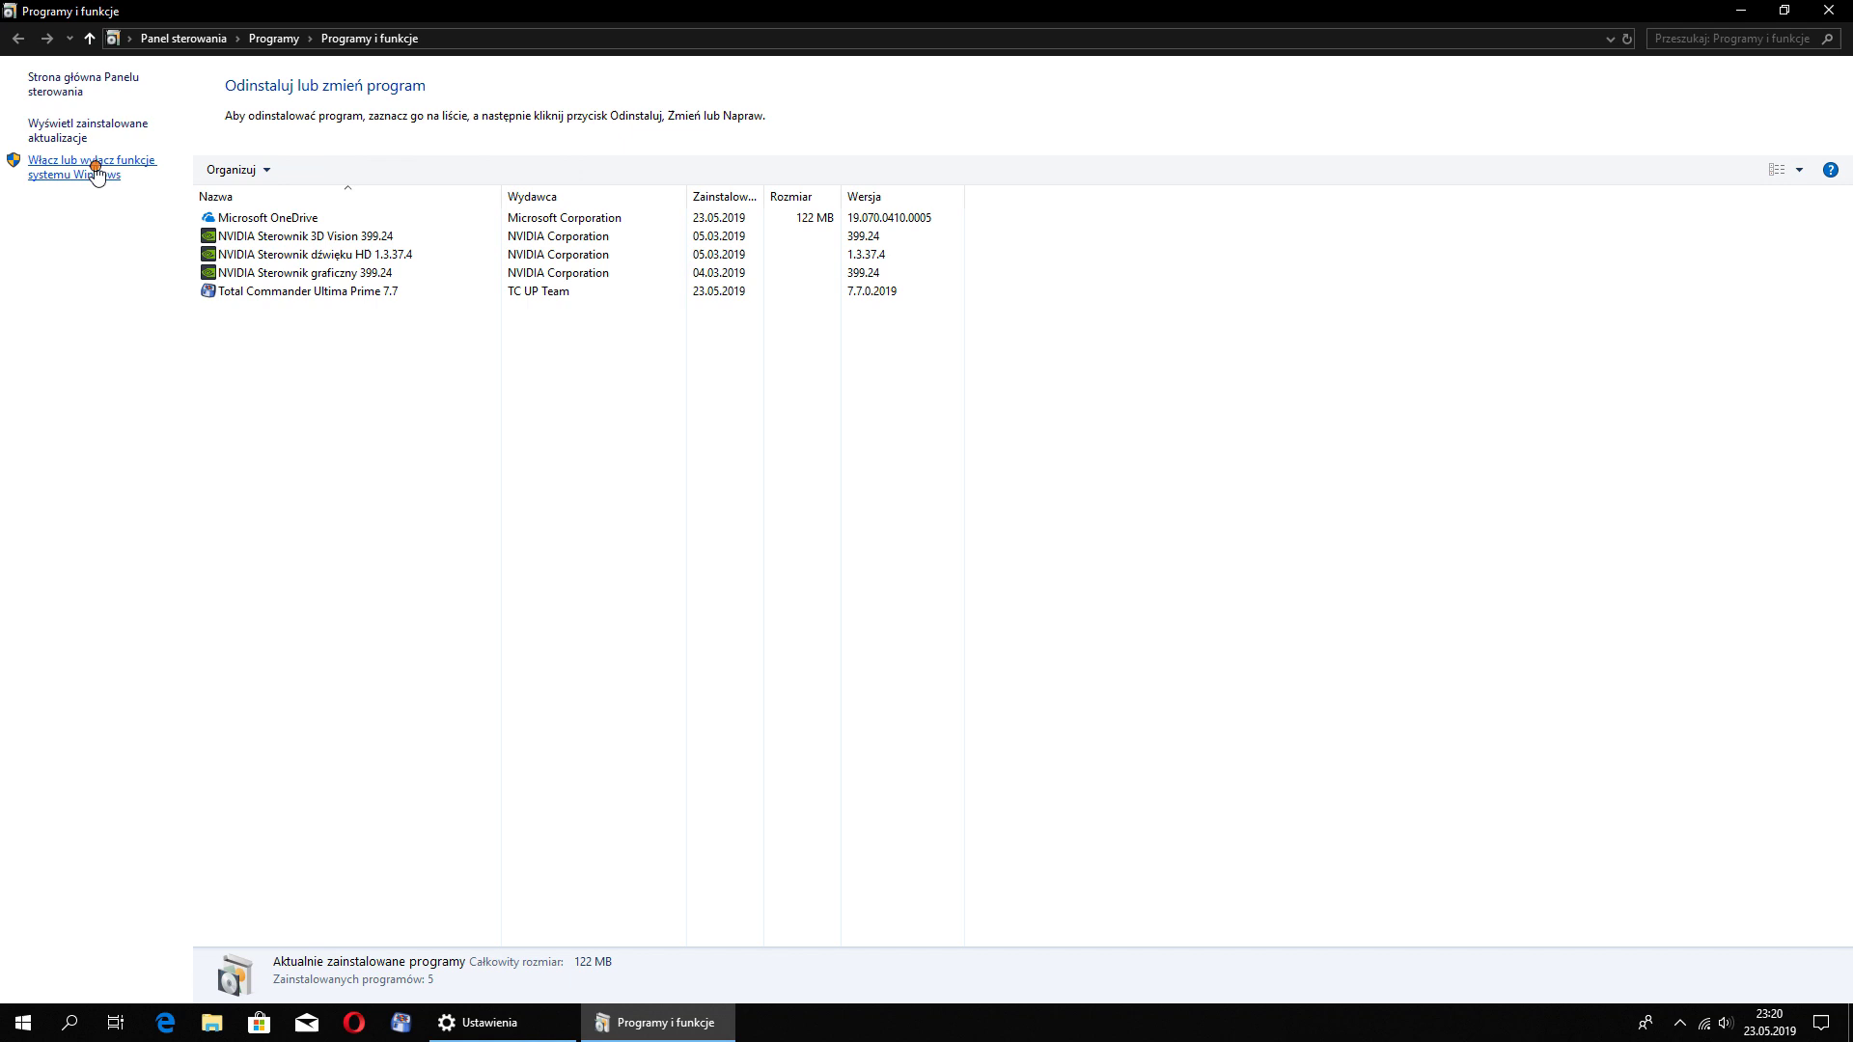
left_click(97, 170)
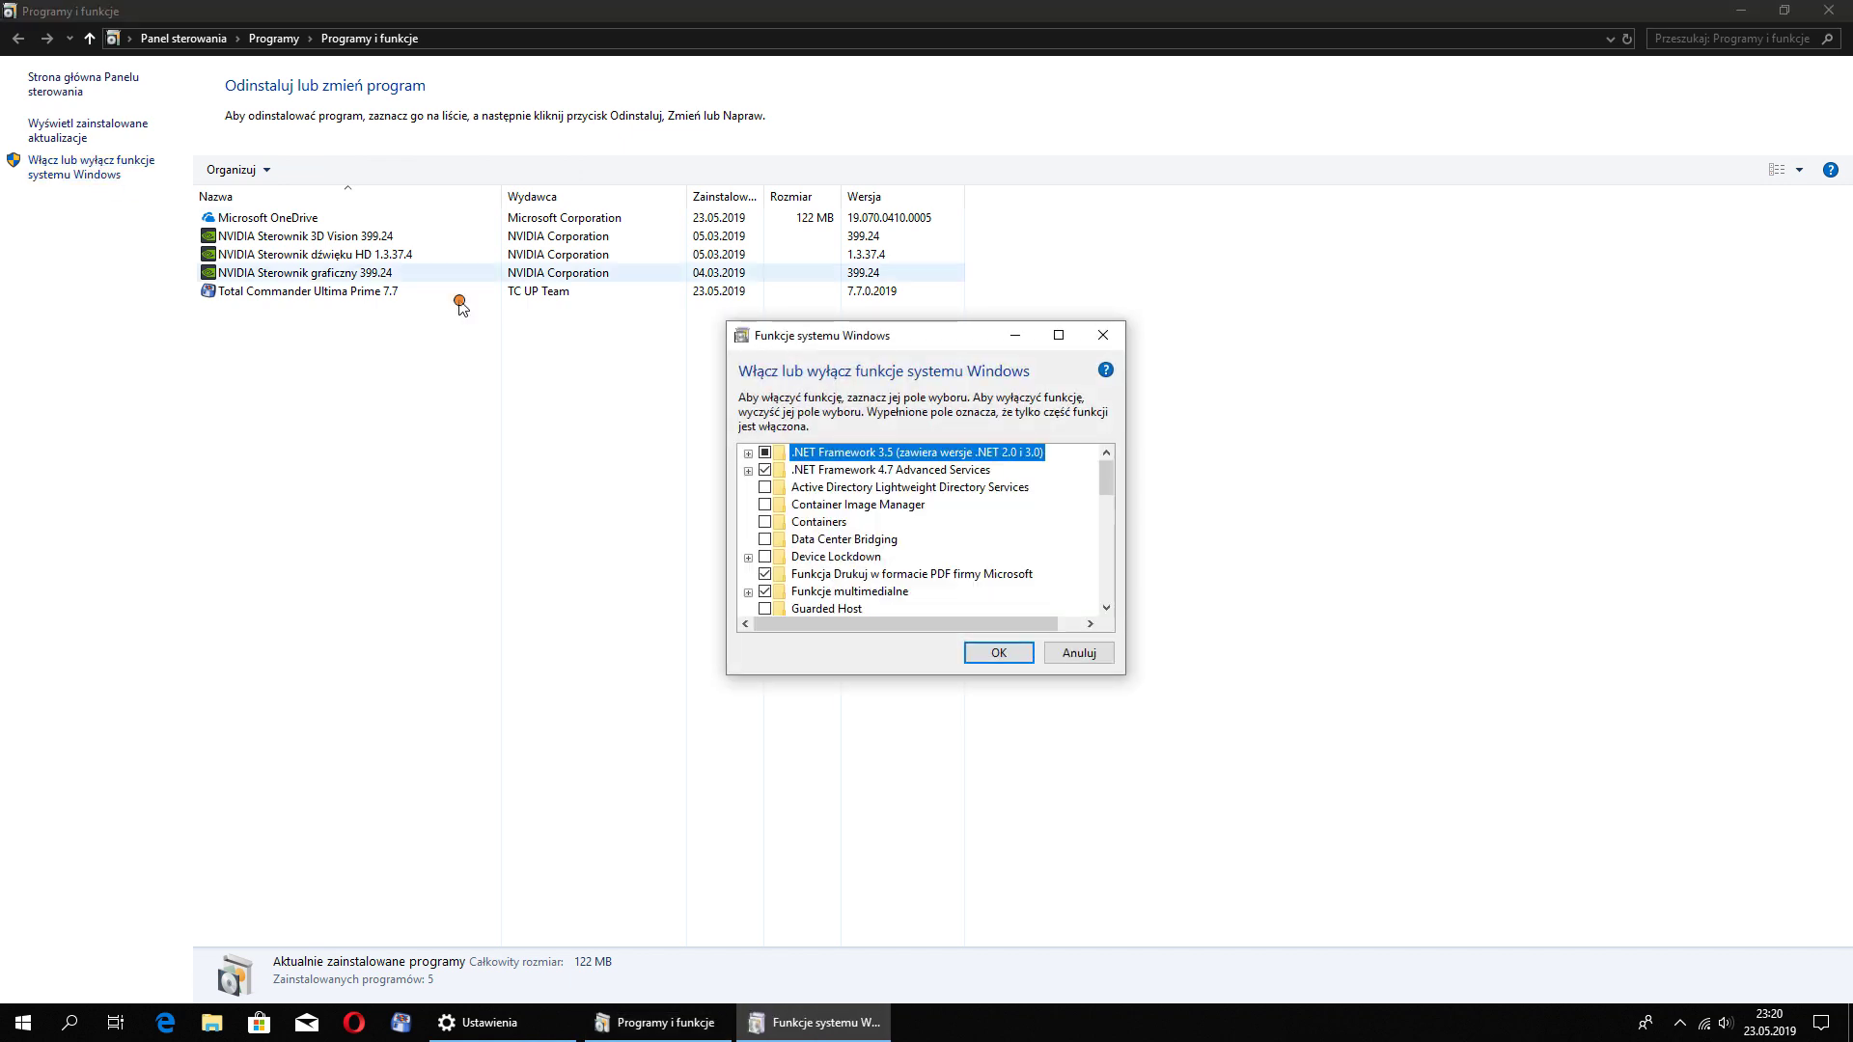
Enable SMB 1.0/CIFS File Sharing Support with all its subcomponents and apply the Windows feature change
scroll(994, 535, "down", 4)
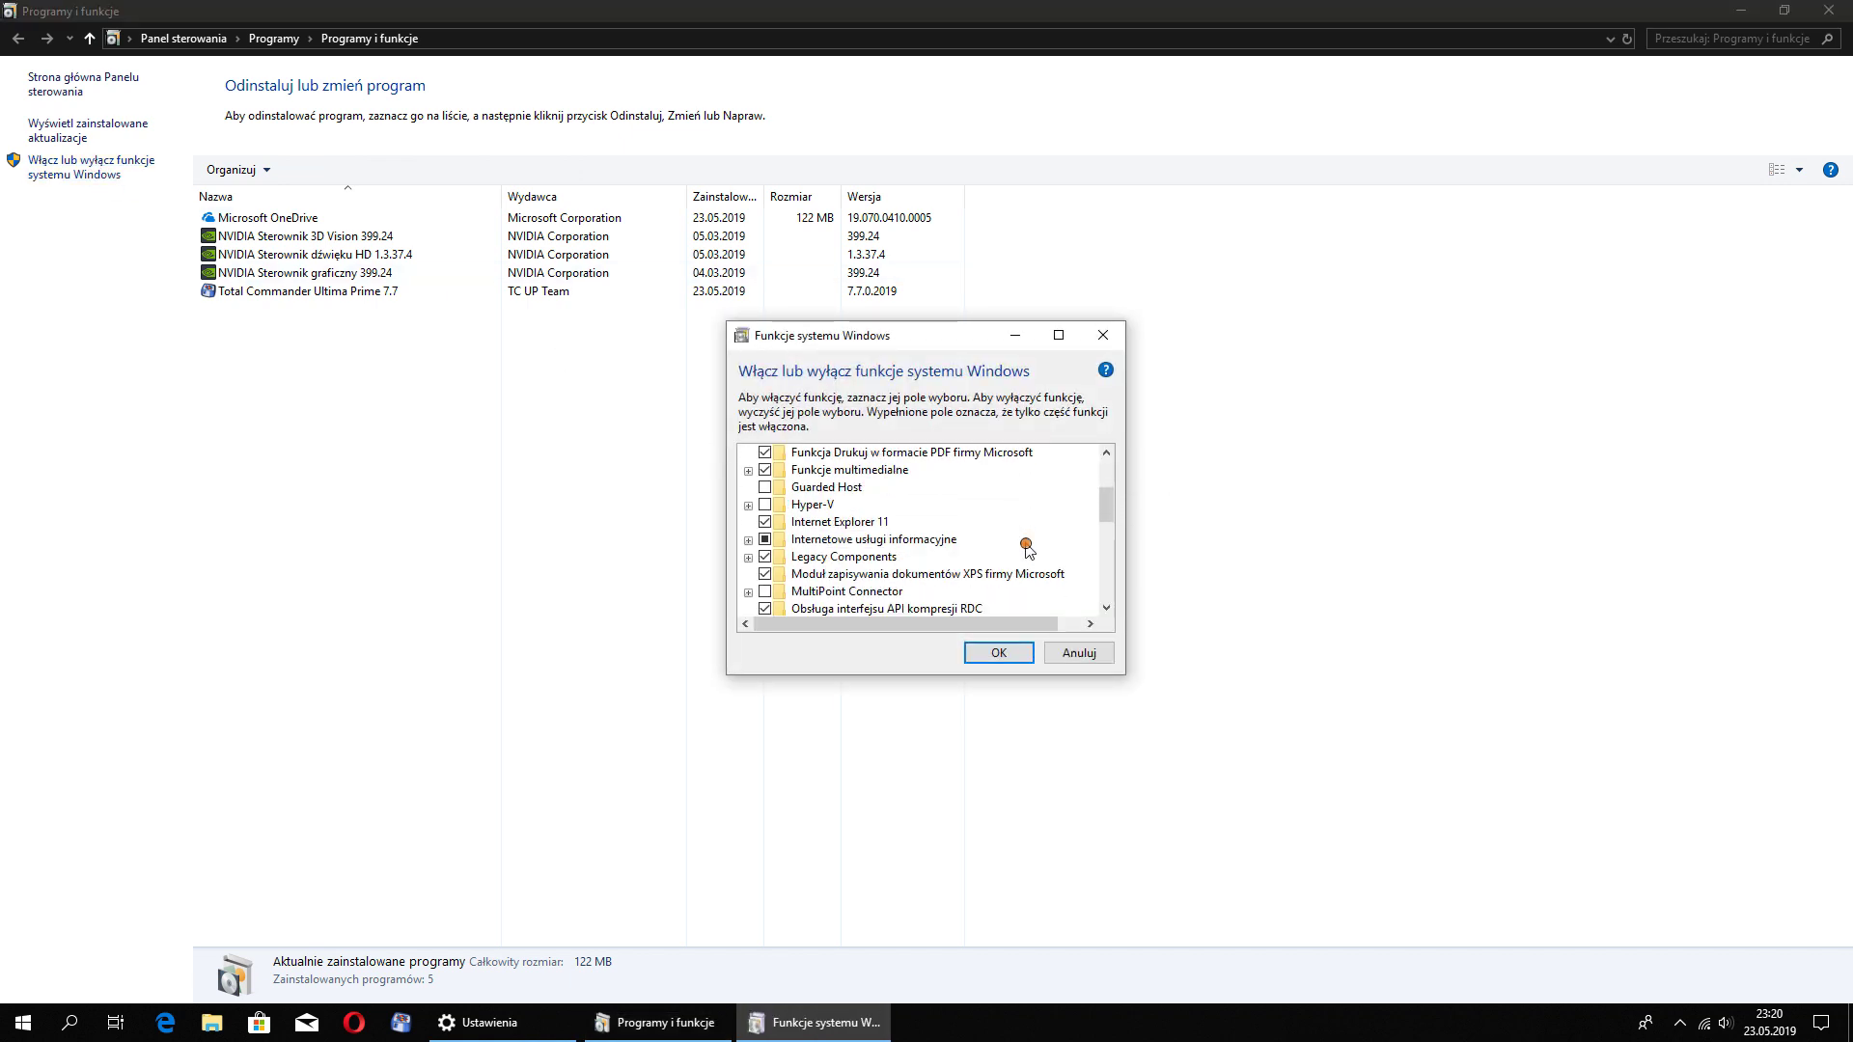
scroll(1026, 547, "down", 1)
scroll(1076, 538, "down", 2)
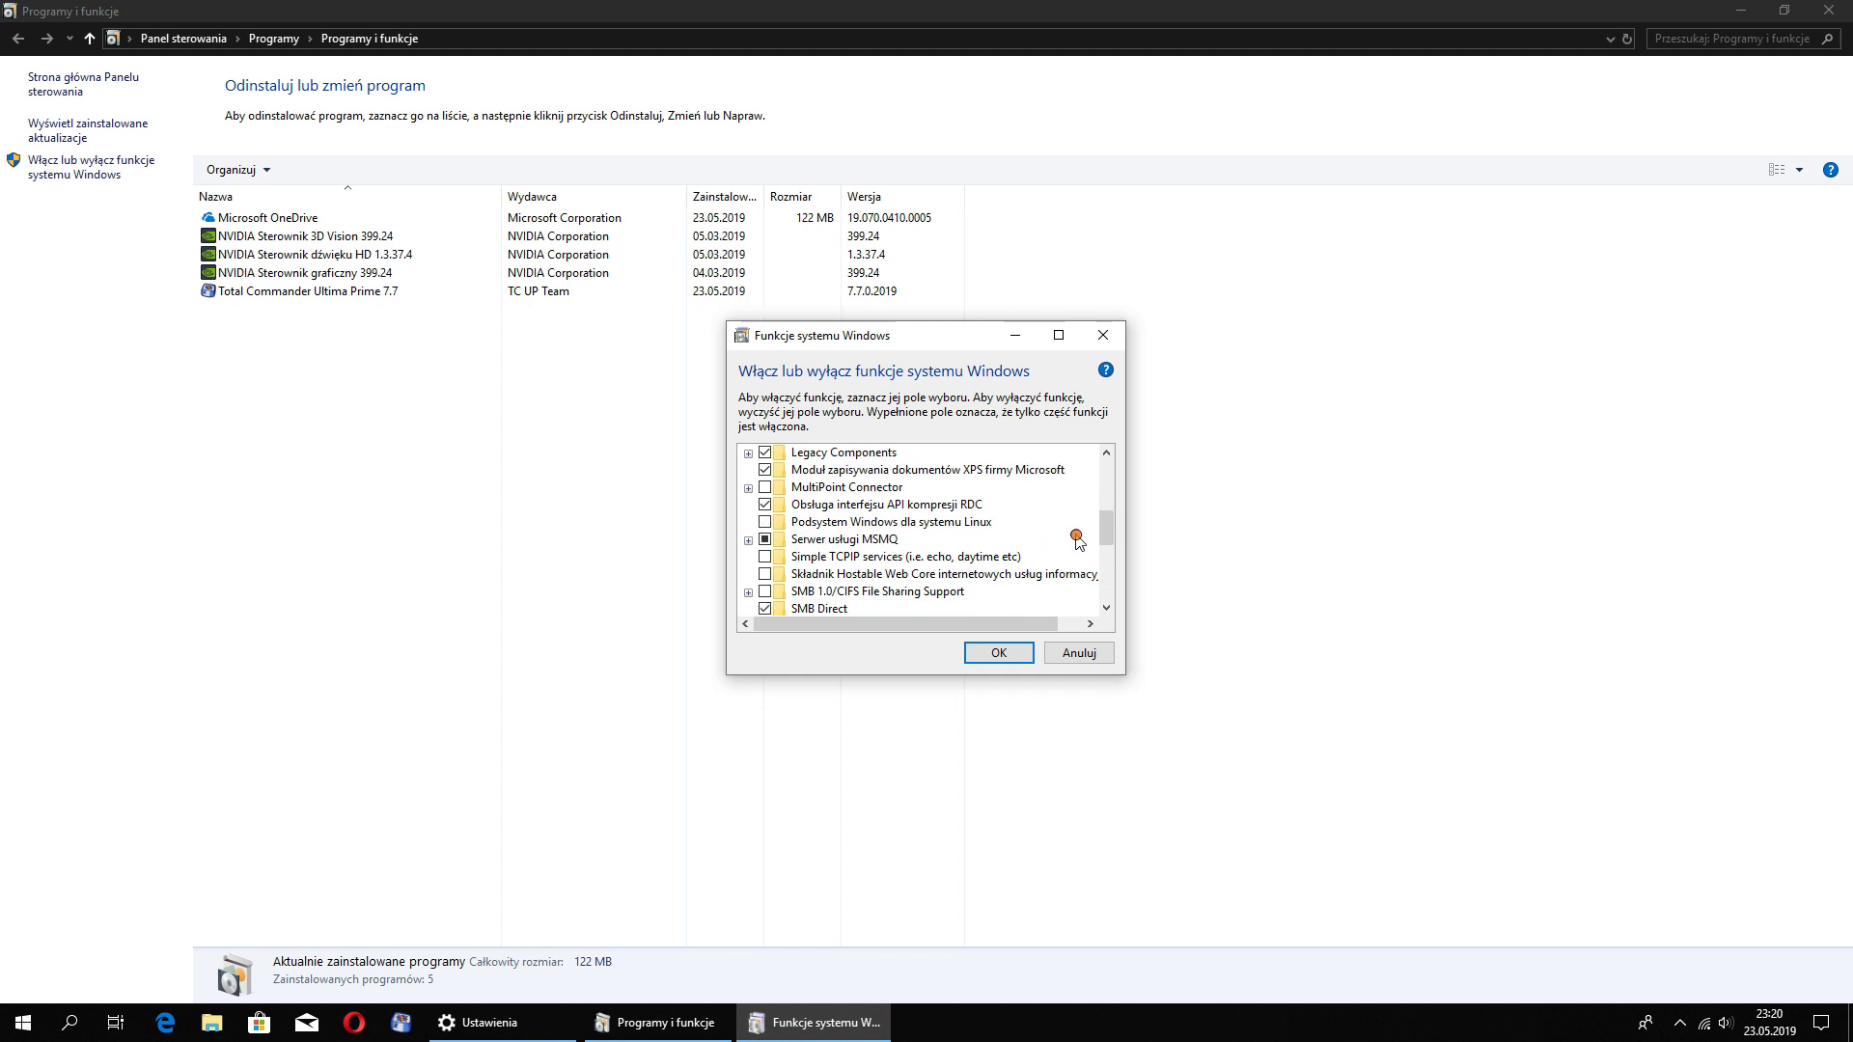
left_click(936, 575)
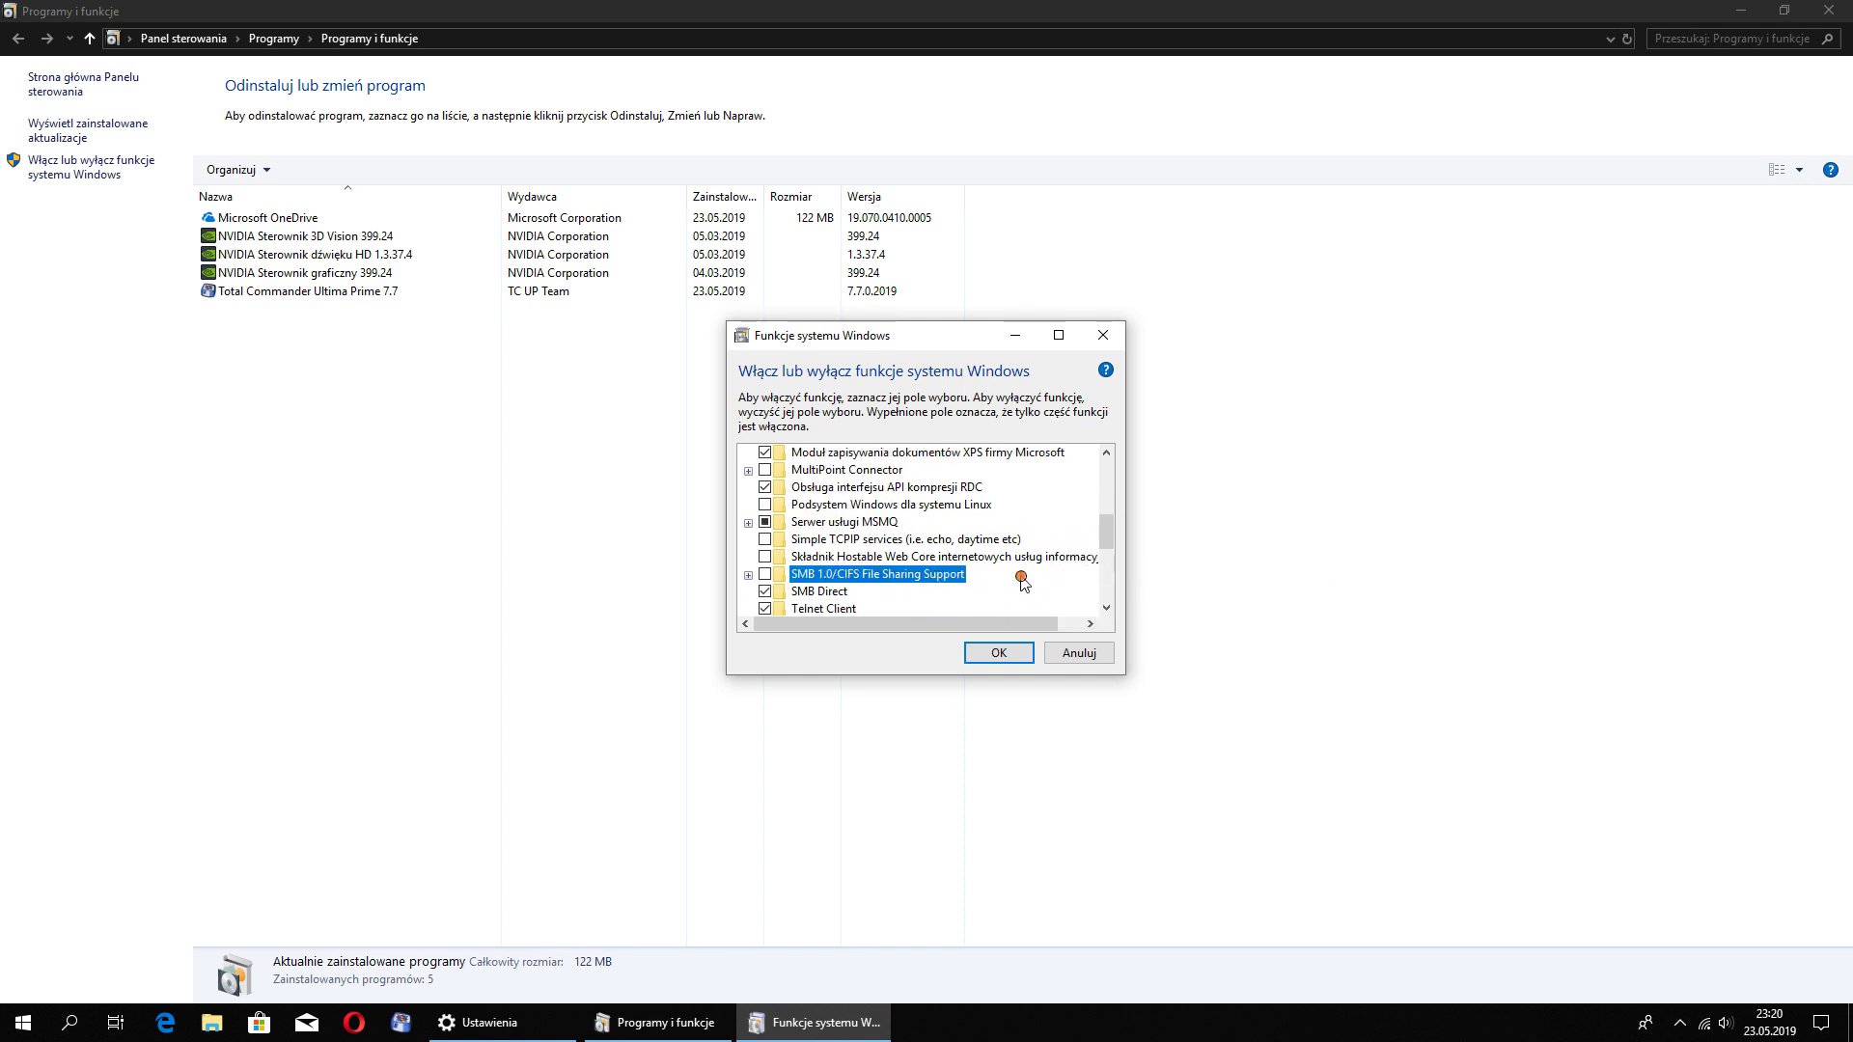
left_click(764, 575)
left_click(747, 575)
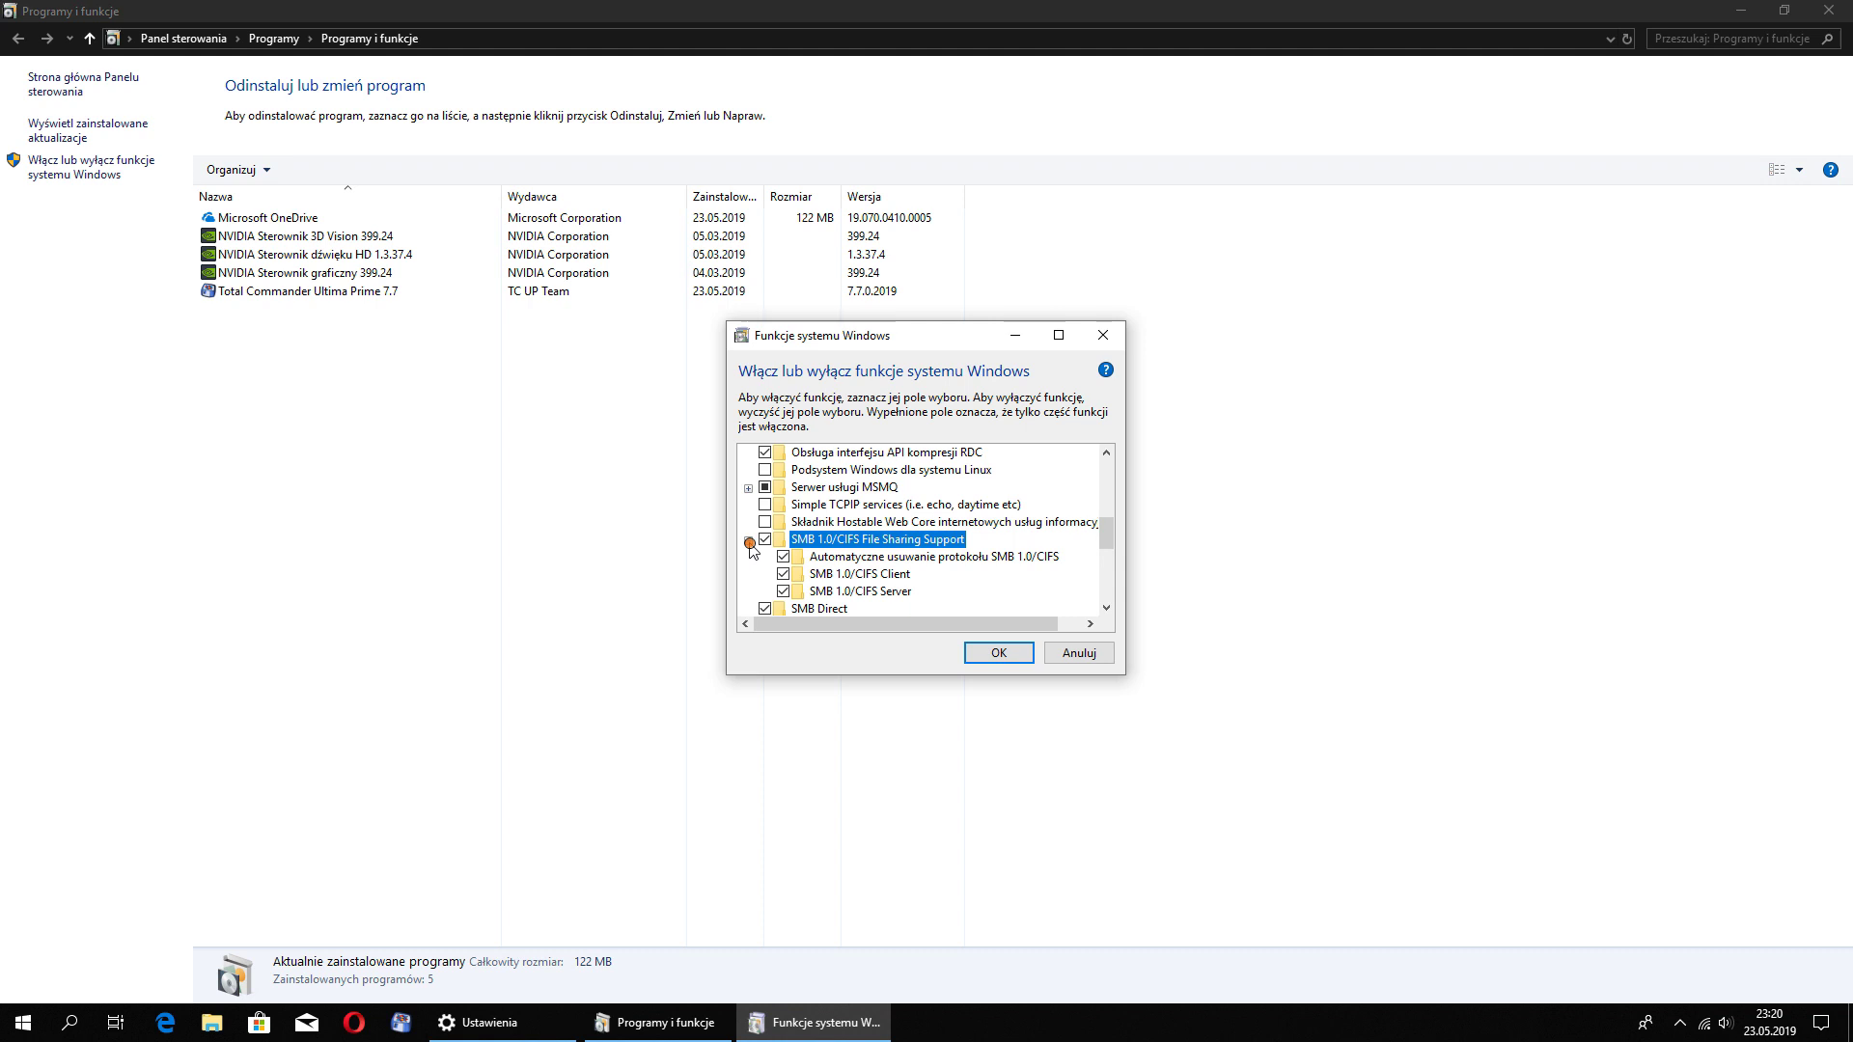
left_click(749, 541)
left_click(997, 654)
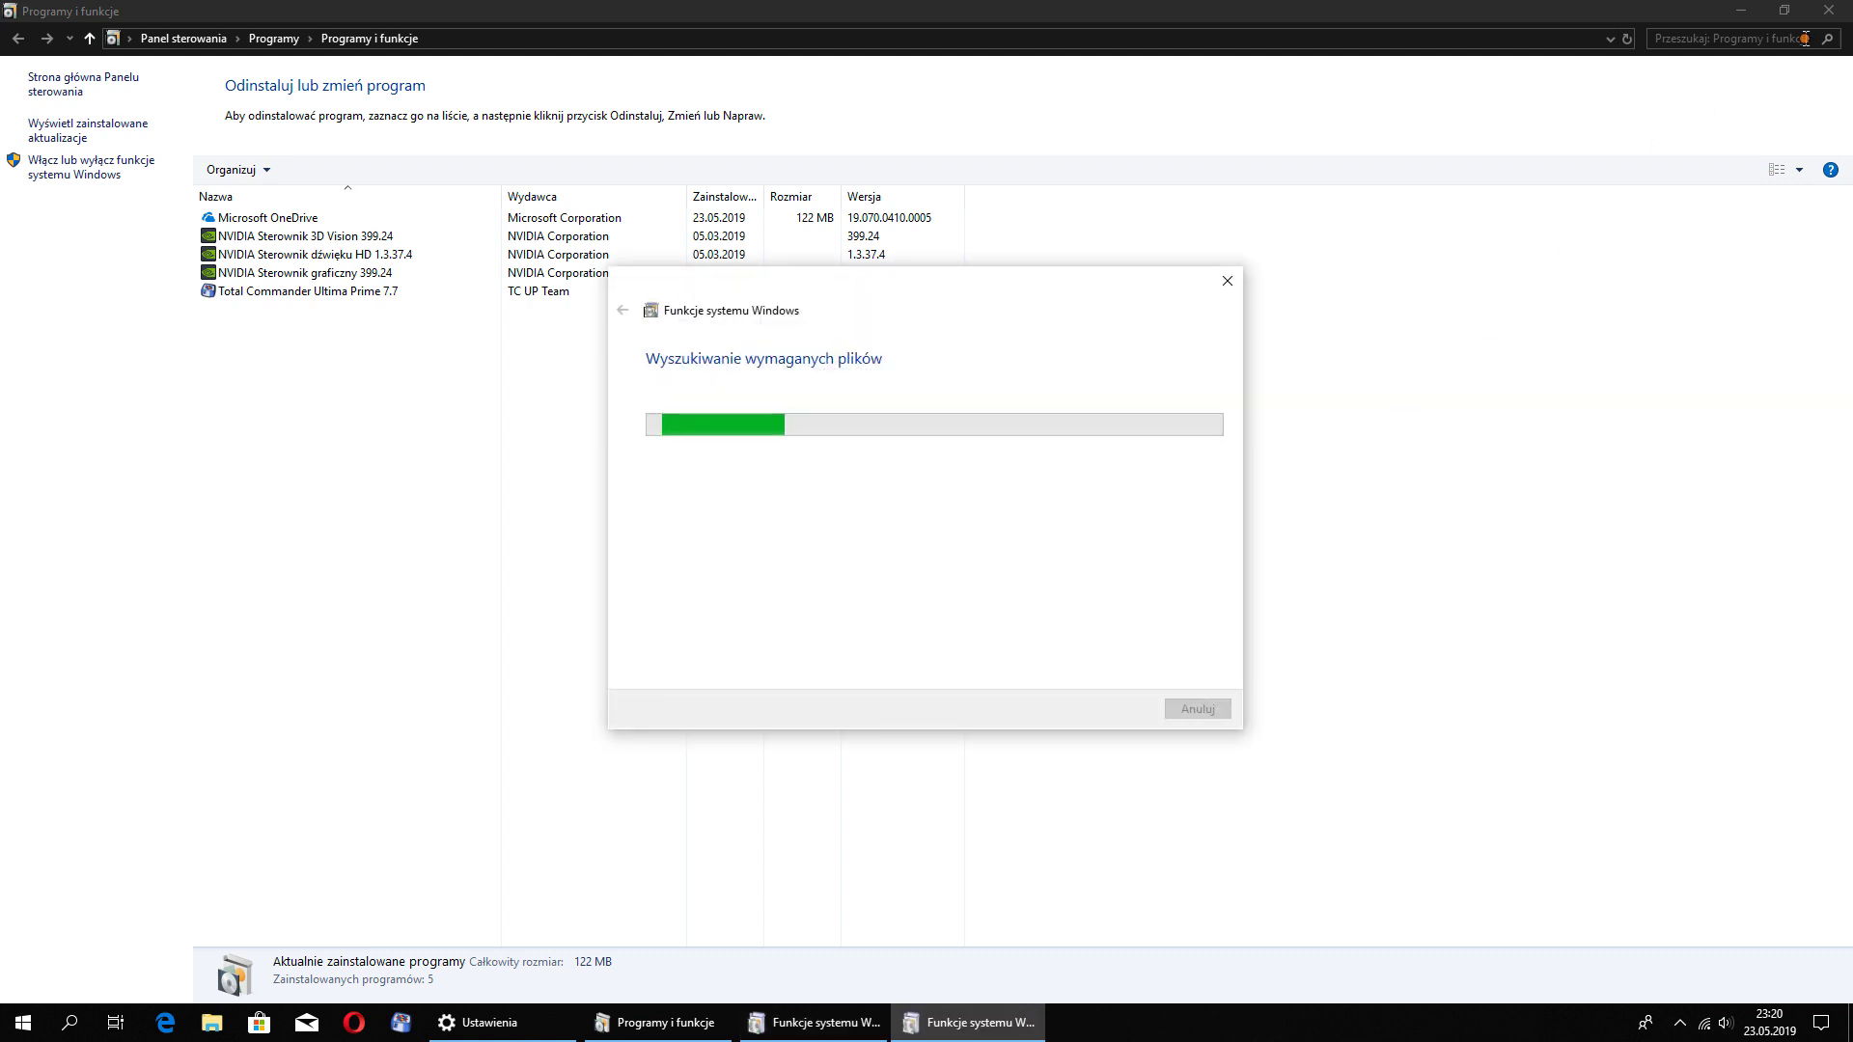
Close the Programs and Features and Settings windows and restart the computer to complete the feature installation
left_click(1832, 13)
left_click(1832, 15)
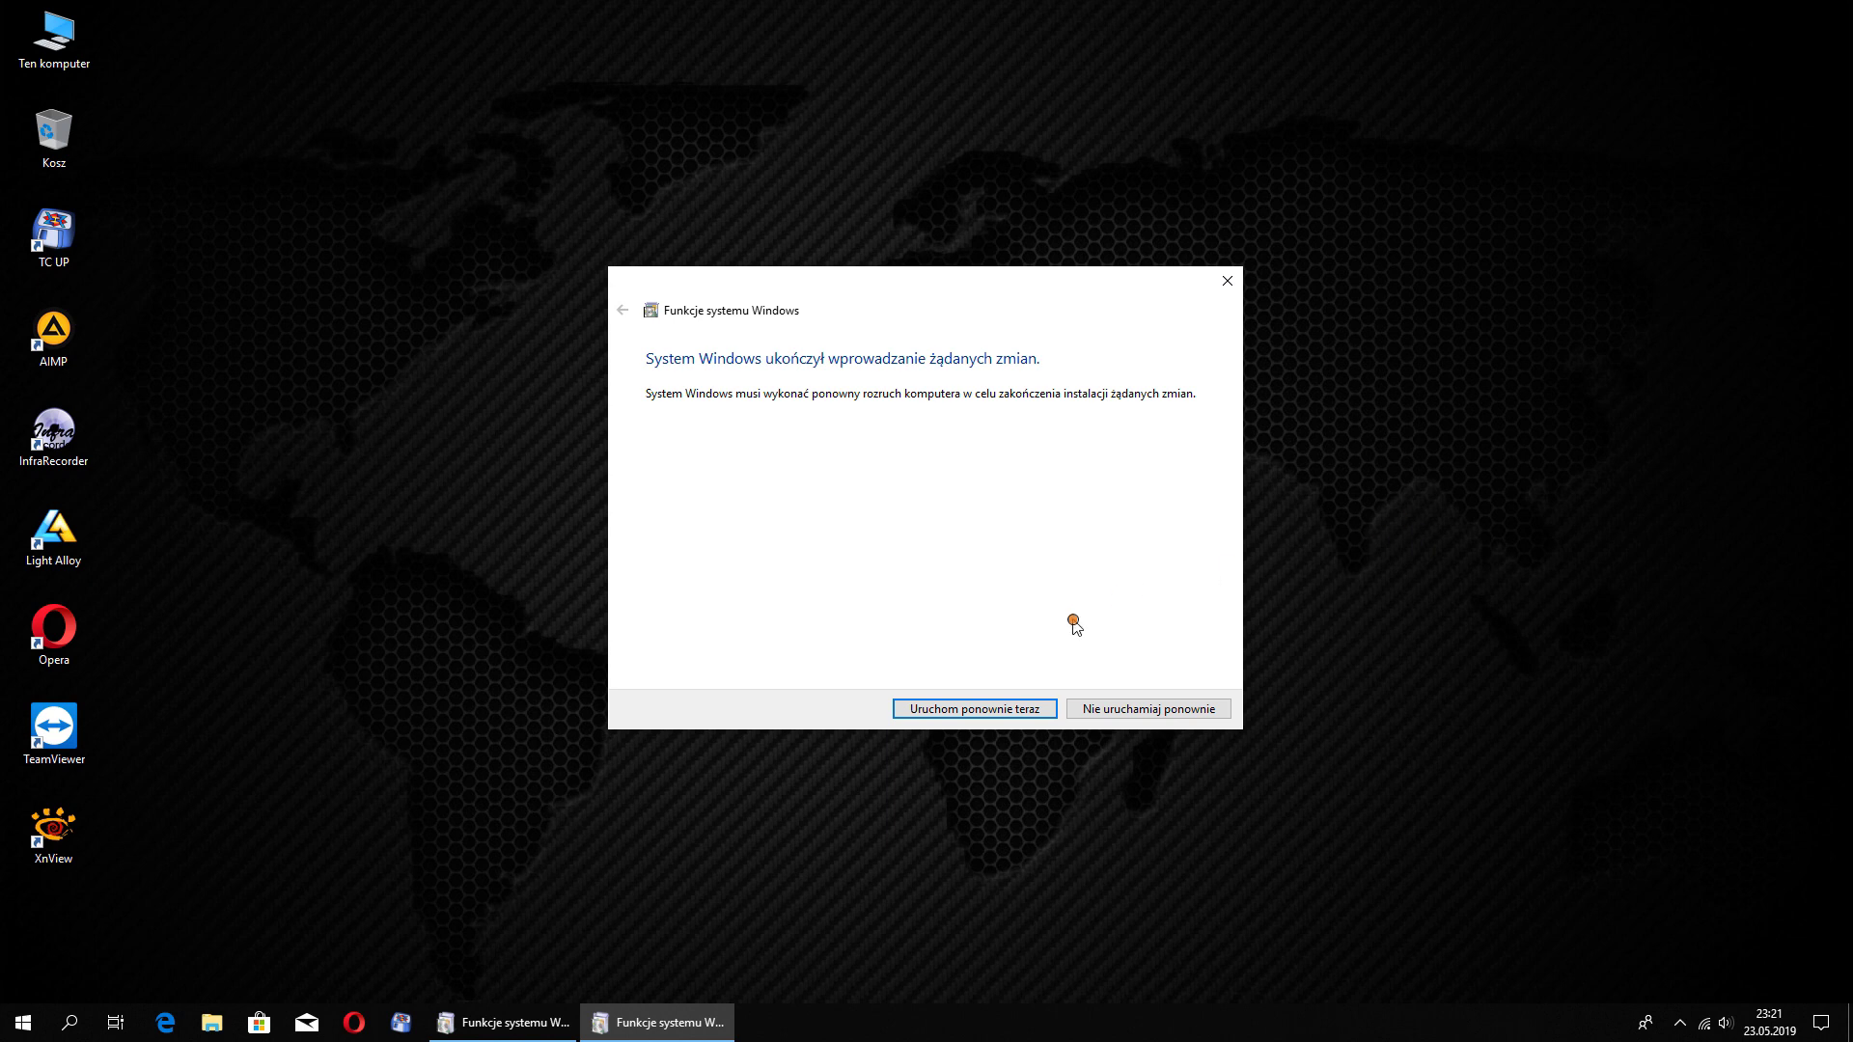
left_click(984, 711)
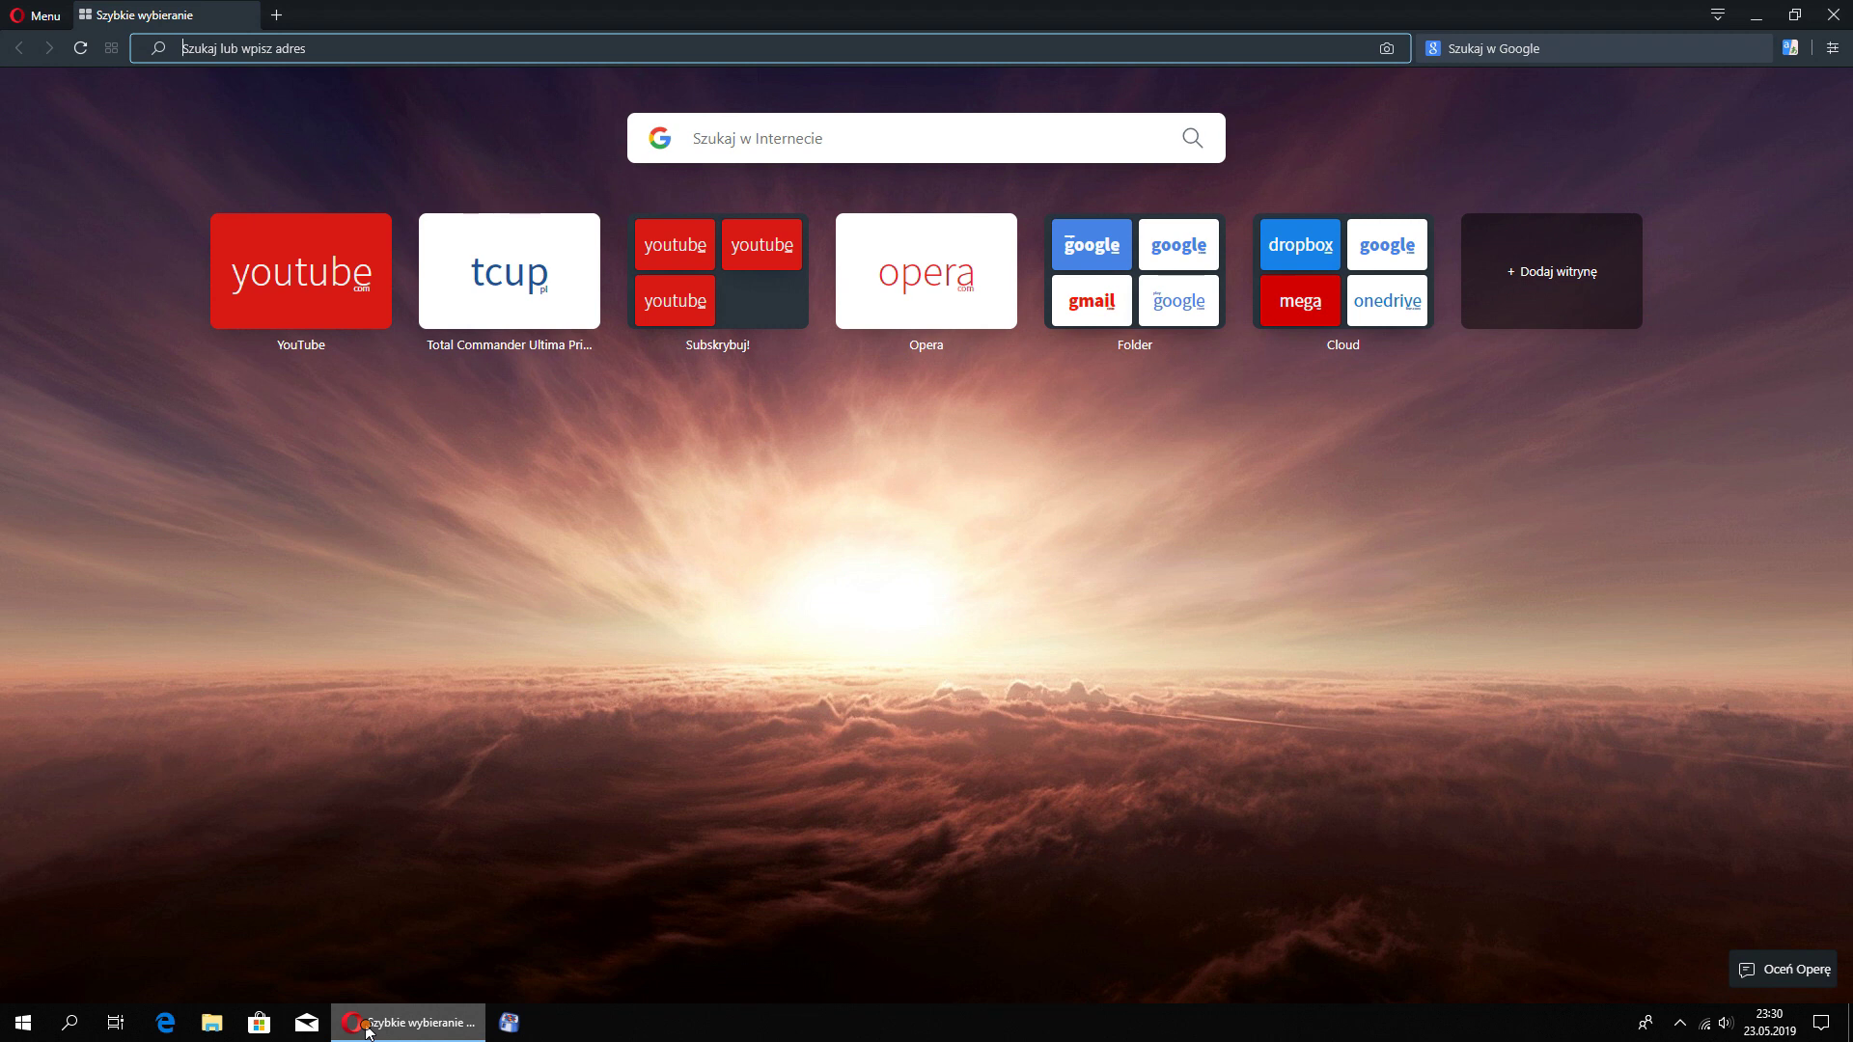
Open pl.mydlink.com in Opera and show the support downloads for the DNS-320L network storage device
type("pl.mydlink.com")
key("Return")
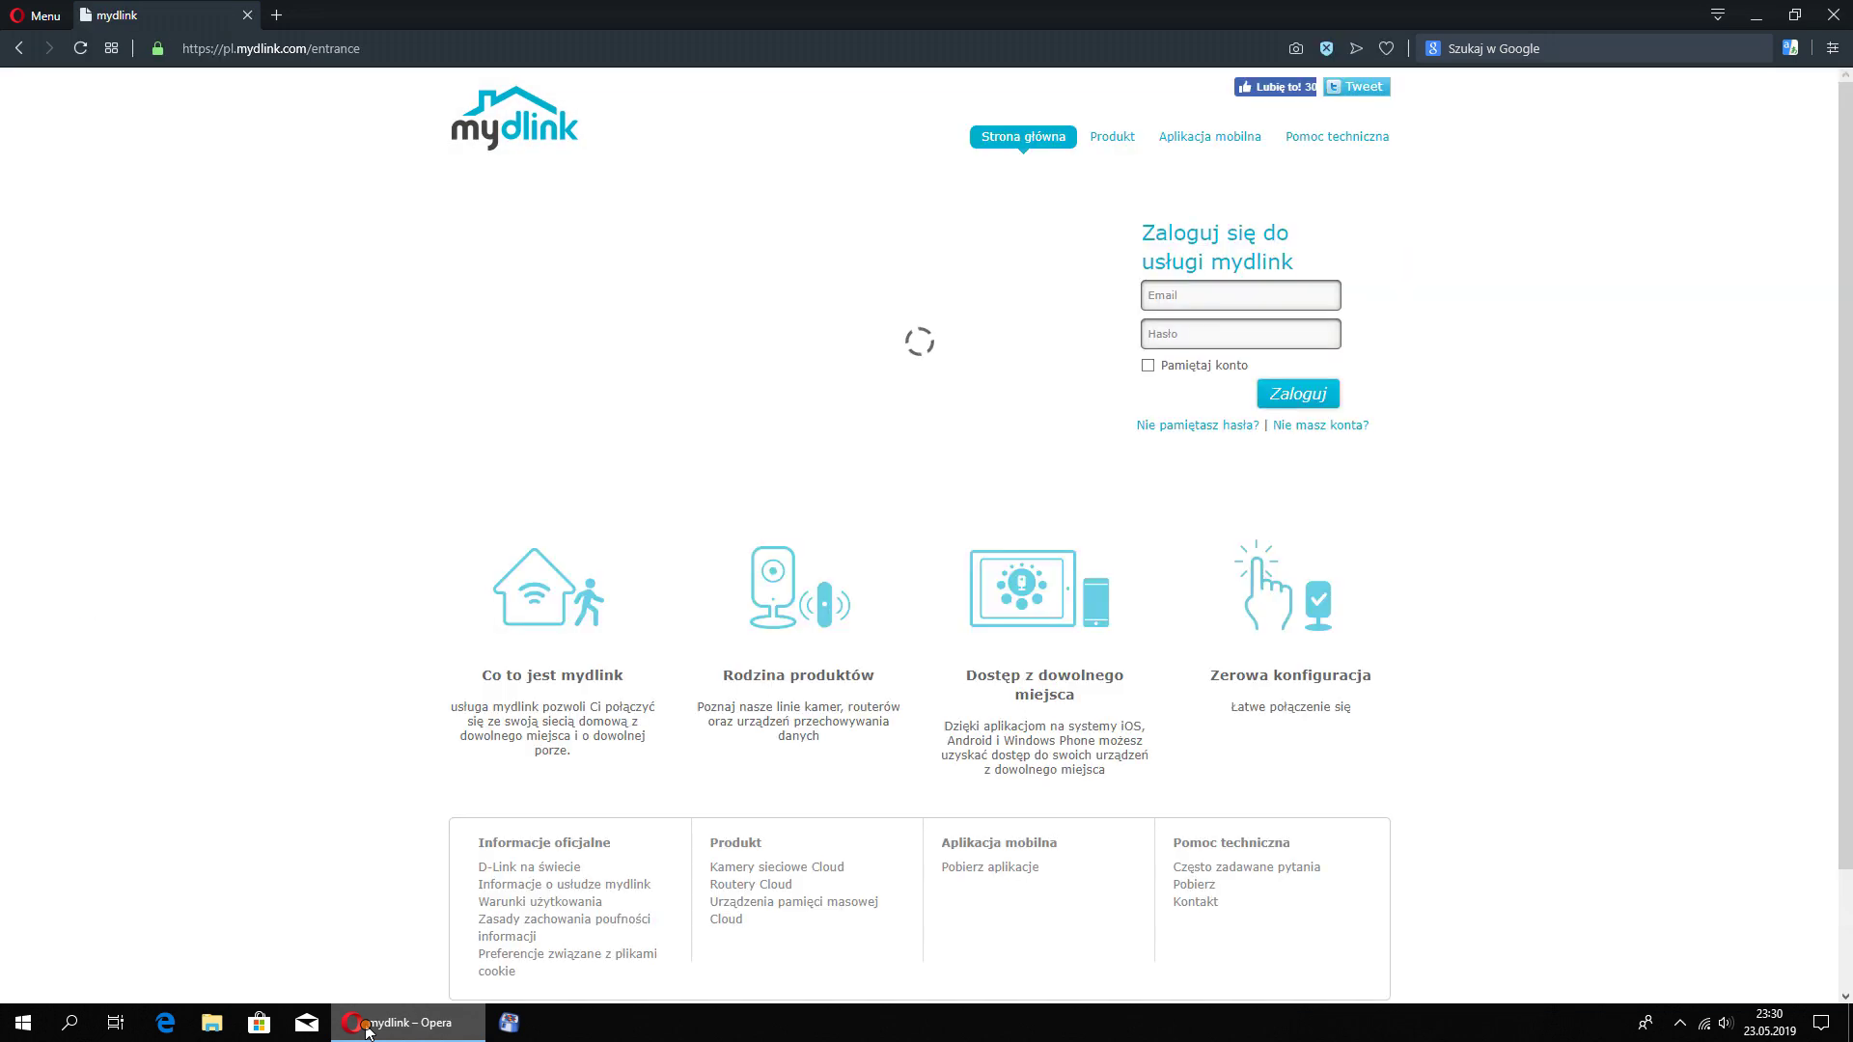
left_click(1365, 142)
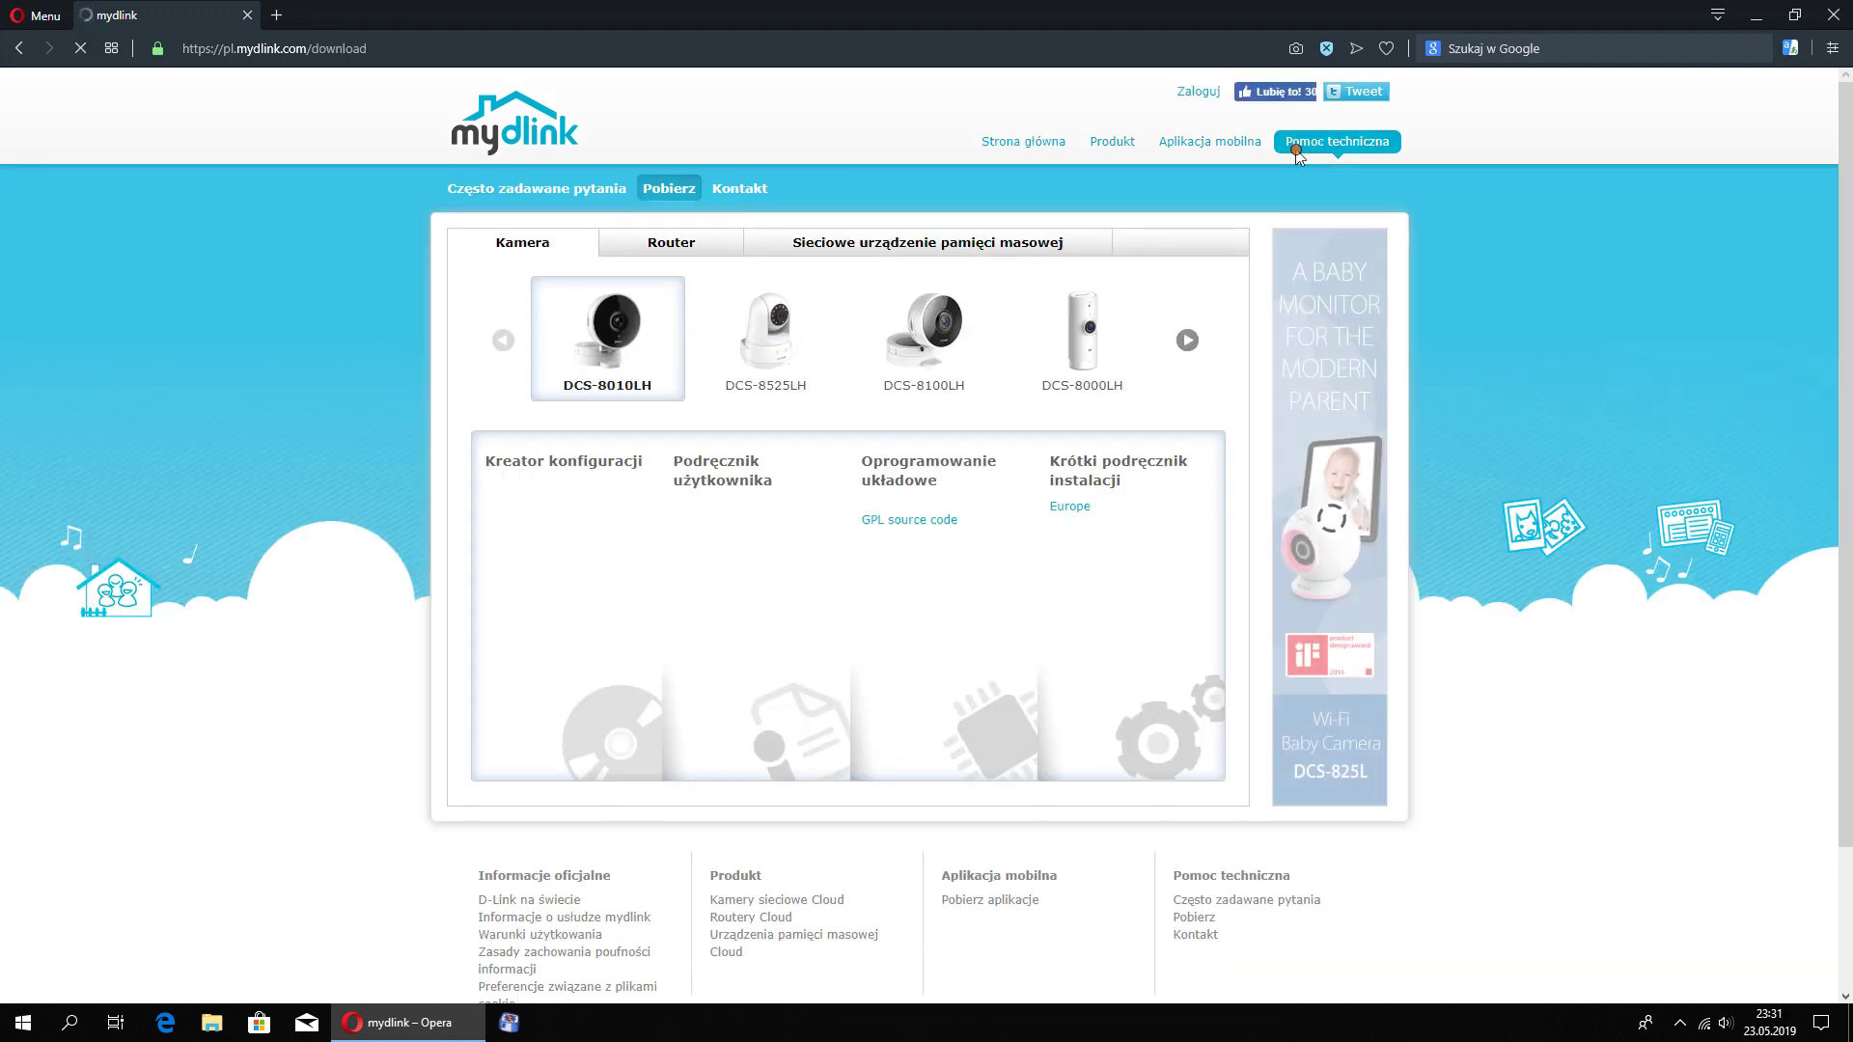
left_click(1035, 237)
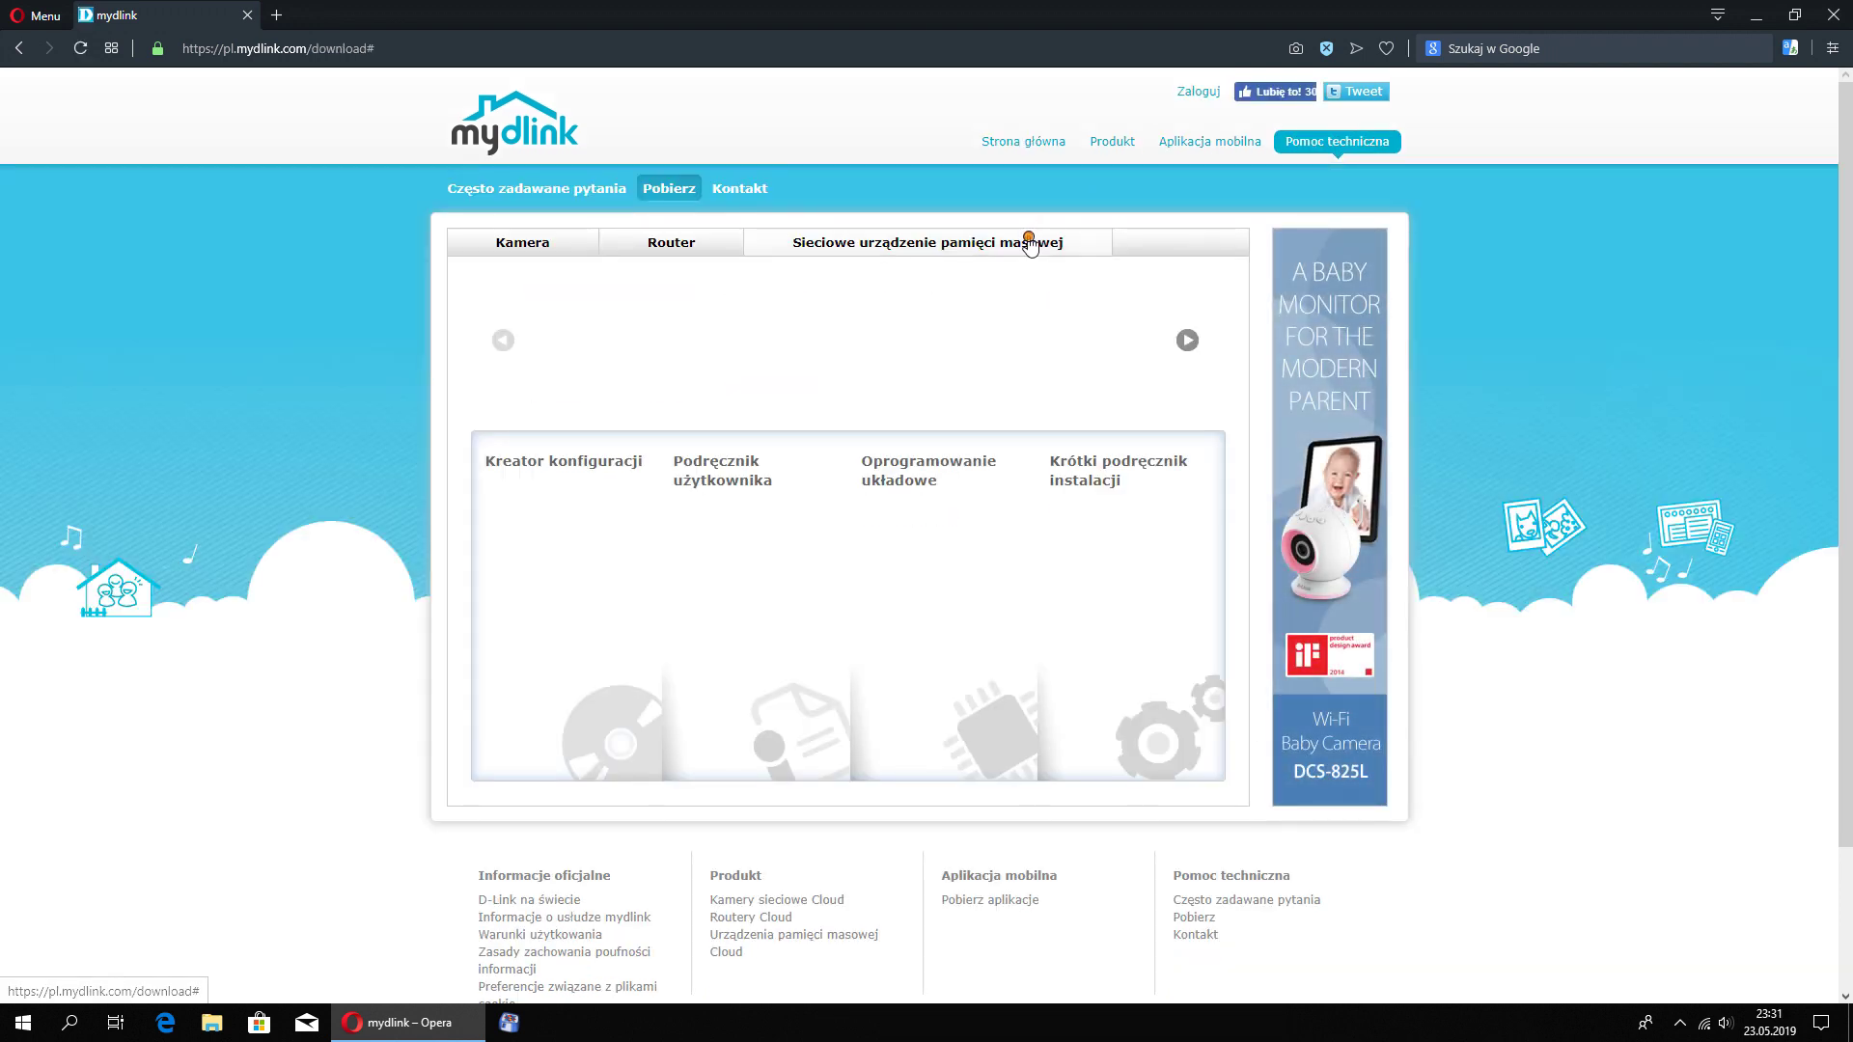
left_click(1187, 340)
left_click(1096, 325)
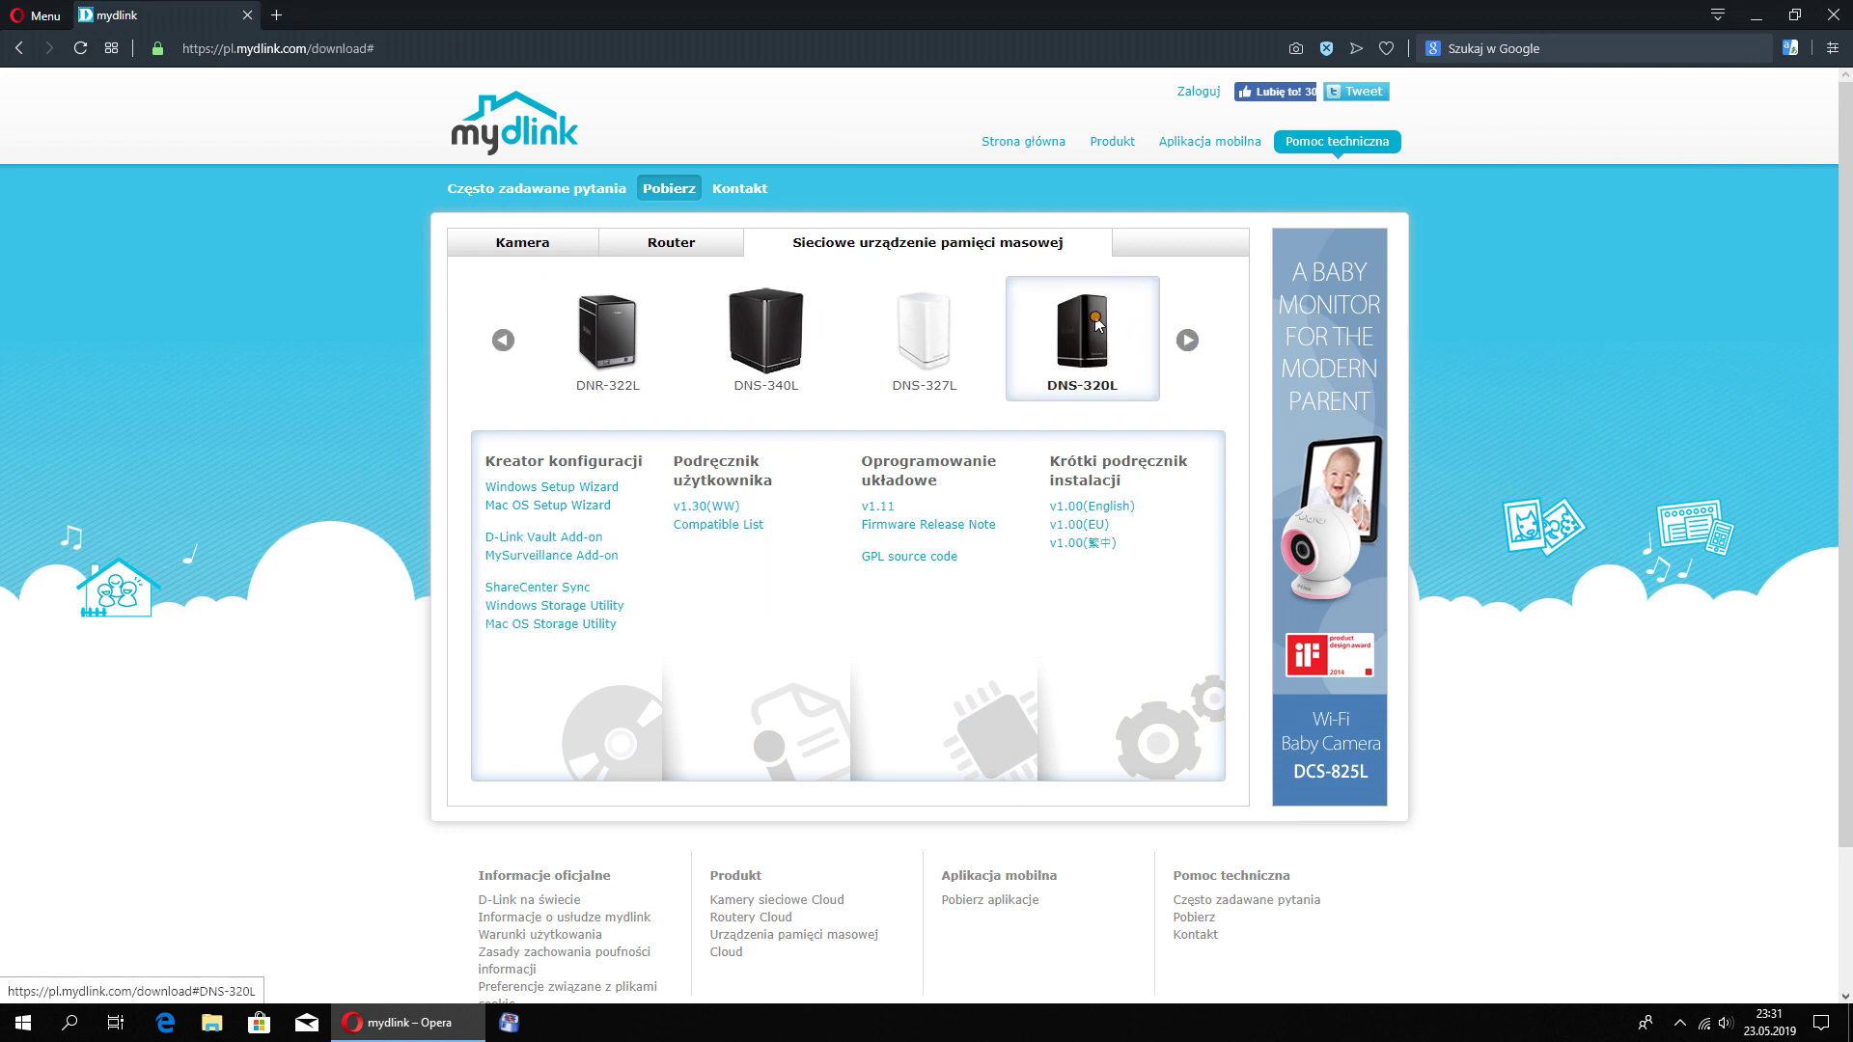
Download the DNS-320L Windows Setup Wizard zip to the C:\Download folder and close the browser
left_click(600, 490)
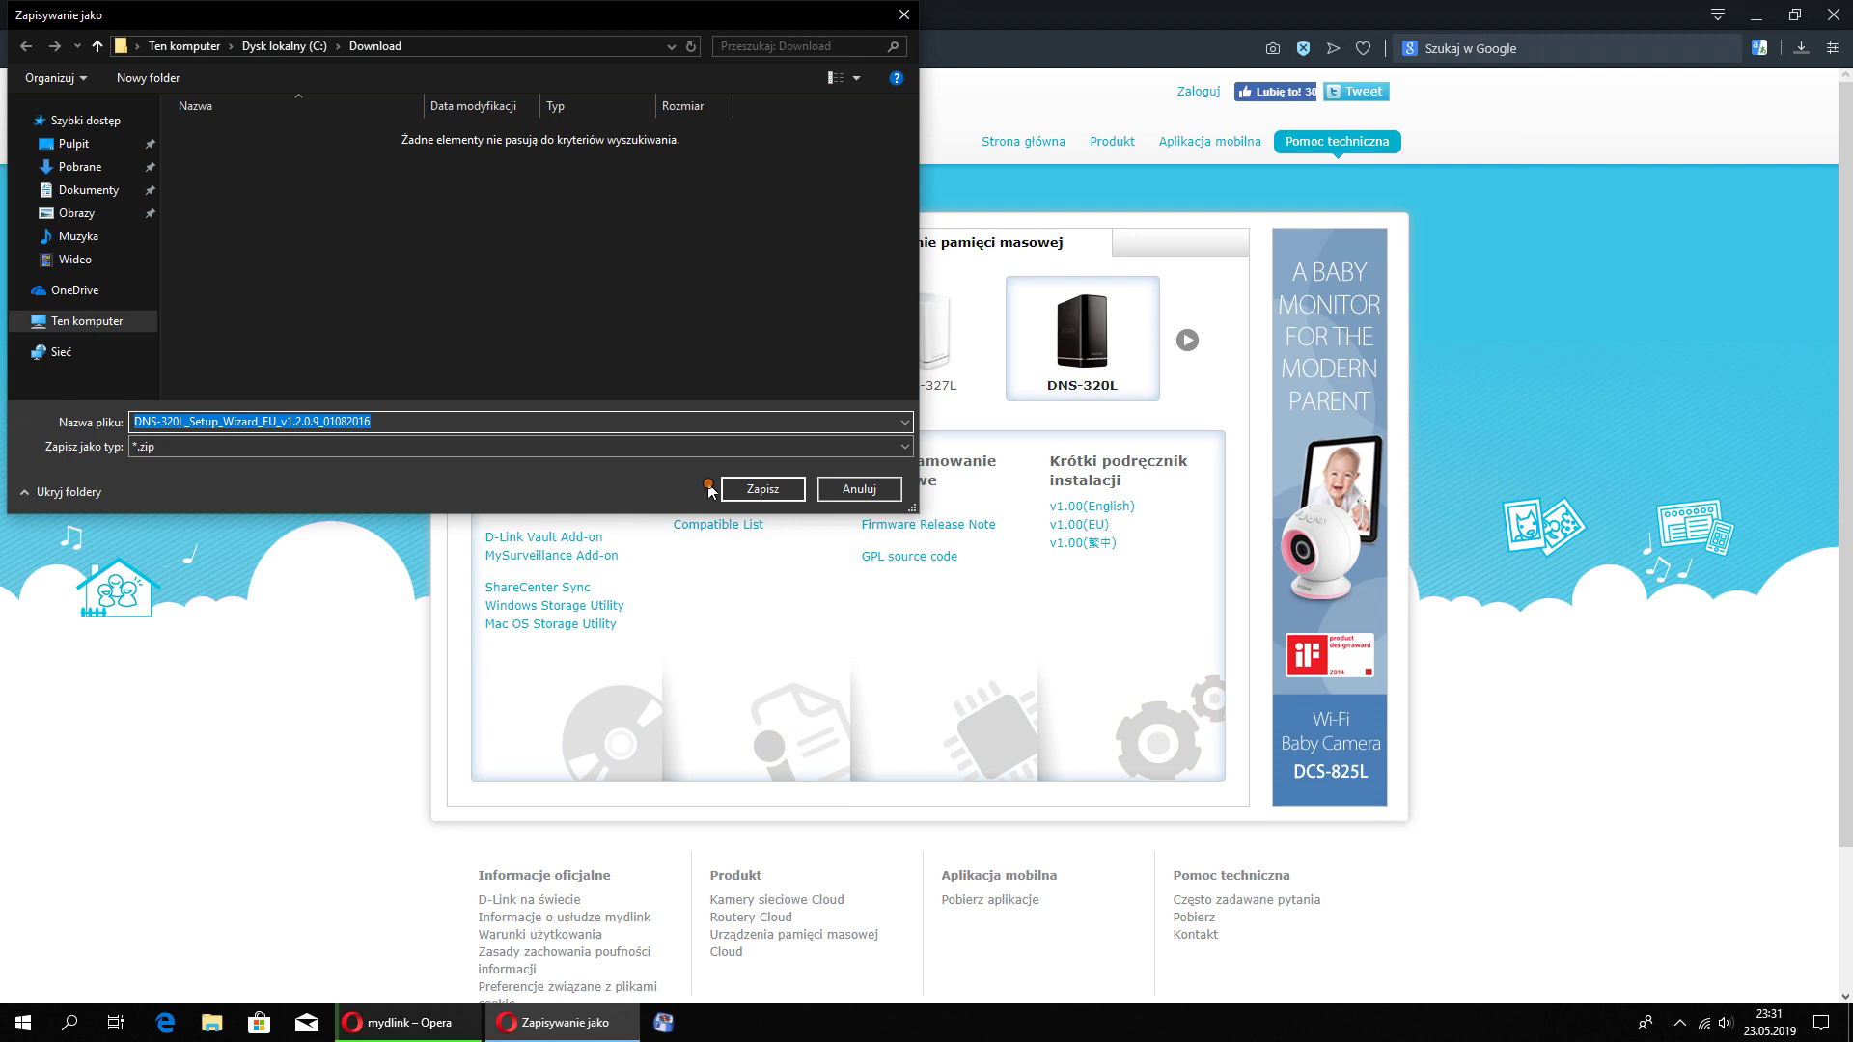
left_click(762, 489)
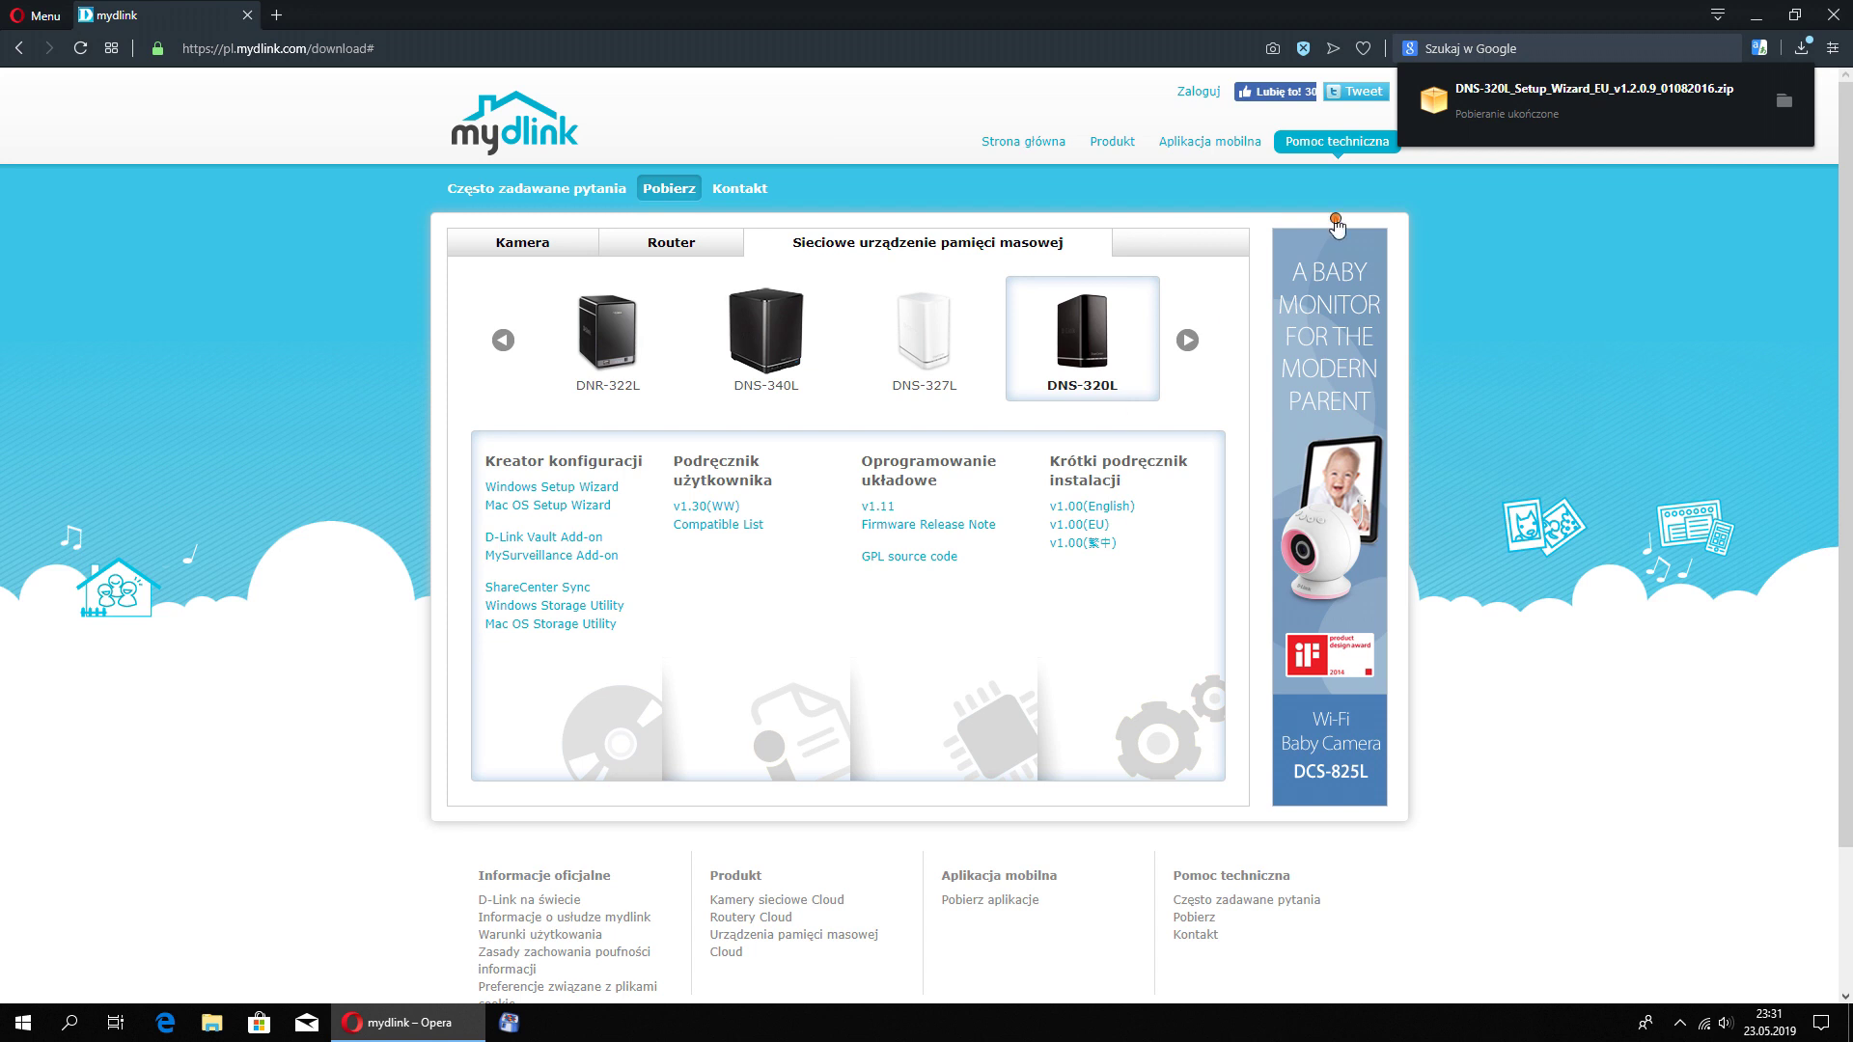
left_click(1832, 14)
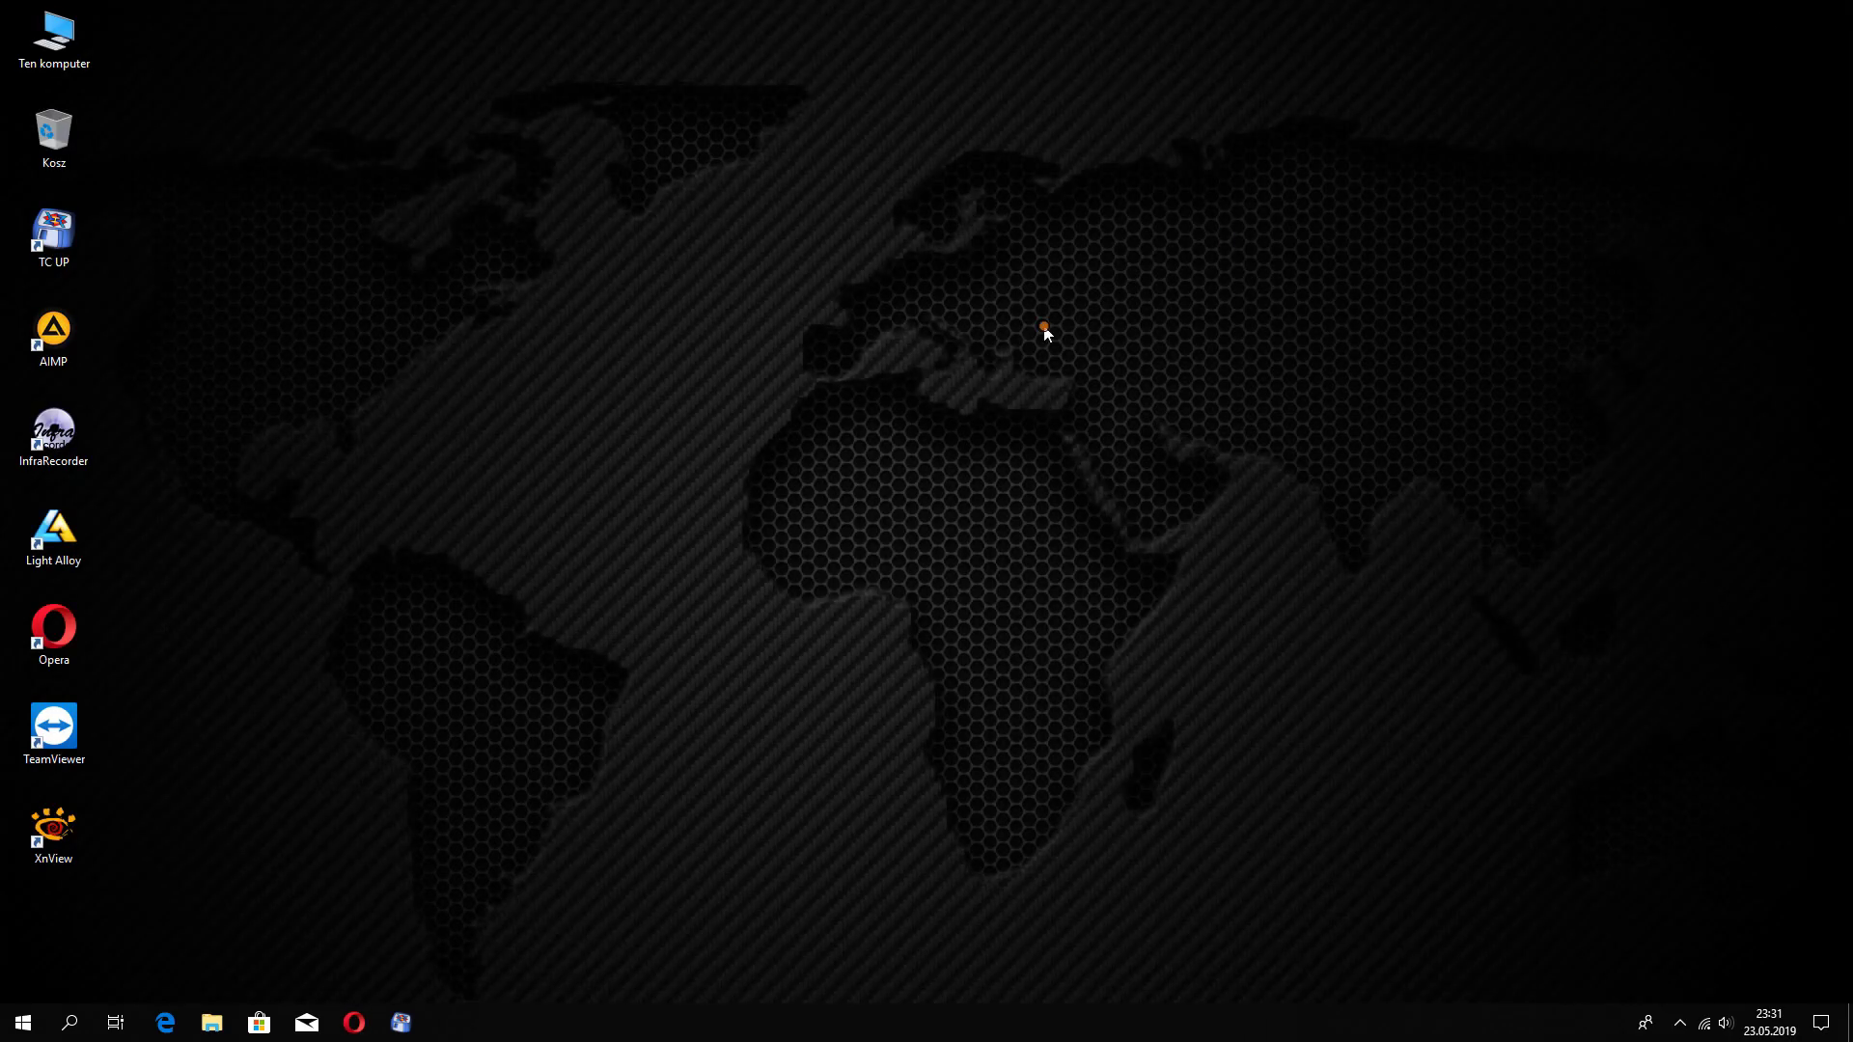
Switch to Total Commander and extract the DNS-320L_Setup_Wizard_EU_v1.2.0.9_01082016 folder from its zip archive into c:\Download
left_click(422, 1025)
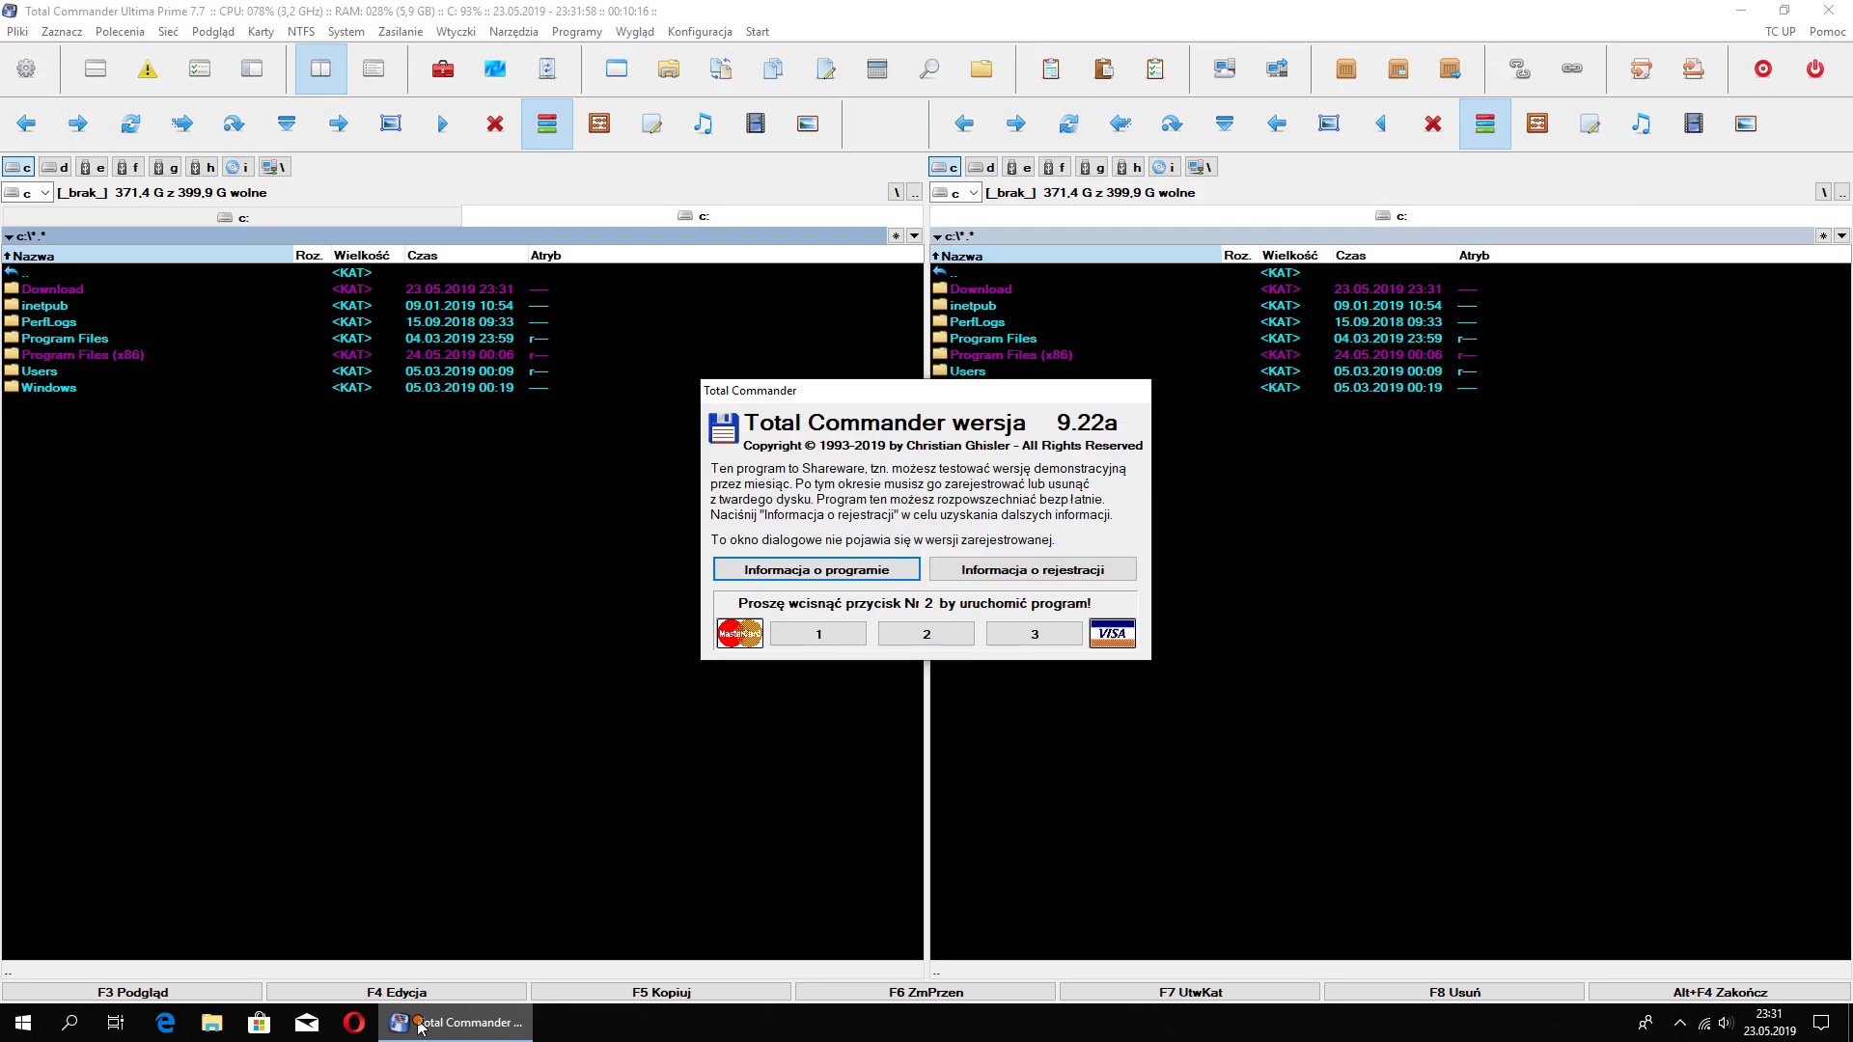
left_click(896, 636)
double_click(89, 290)
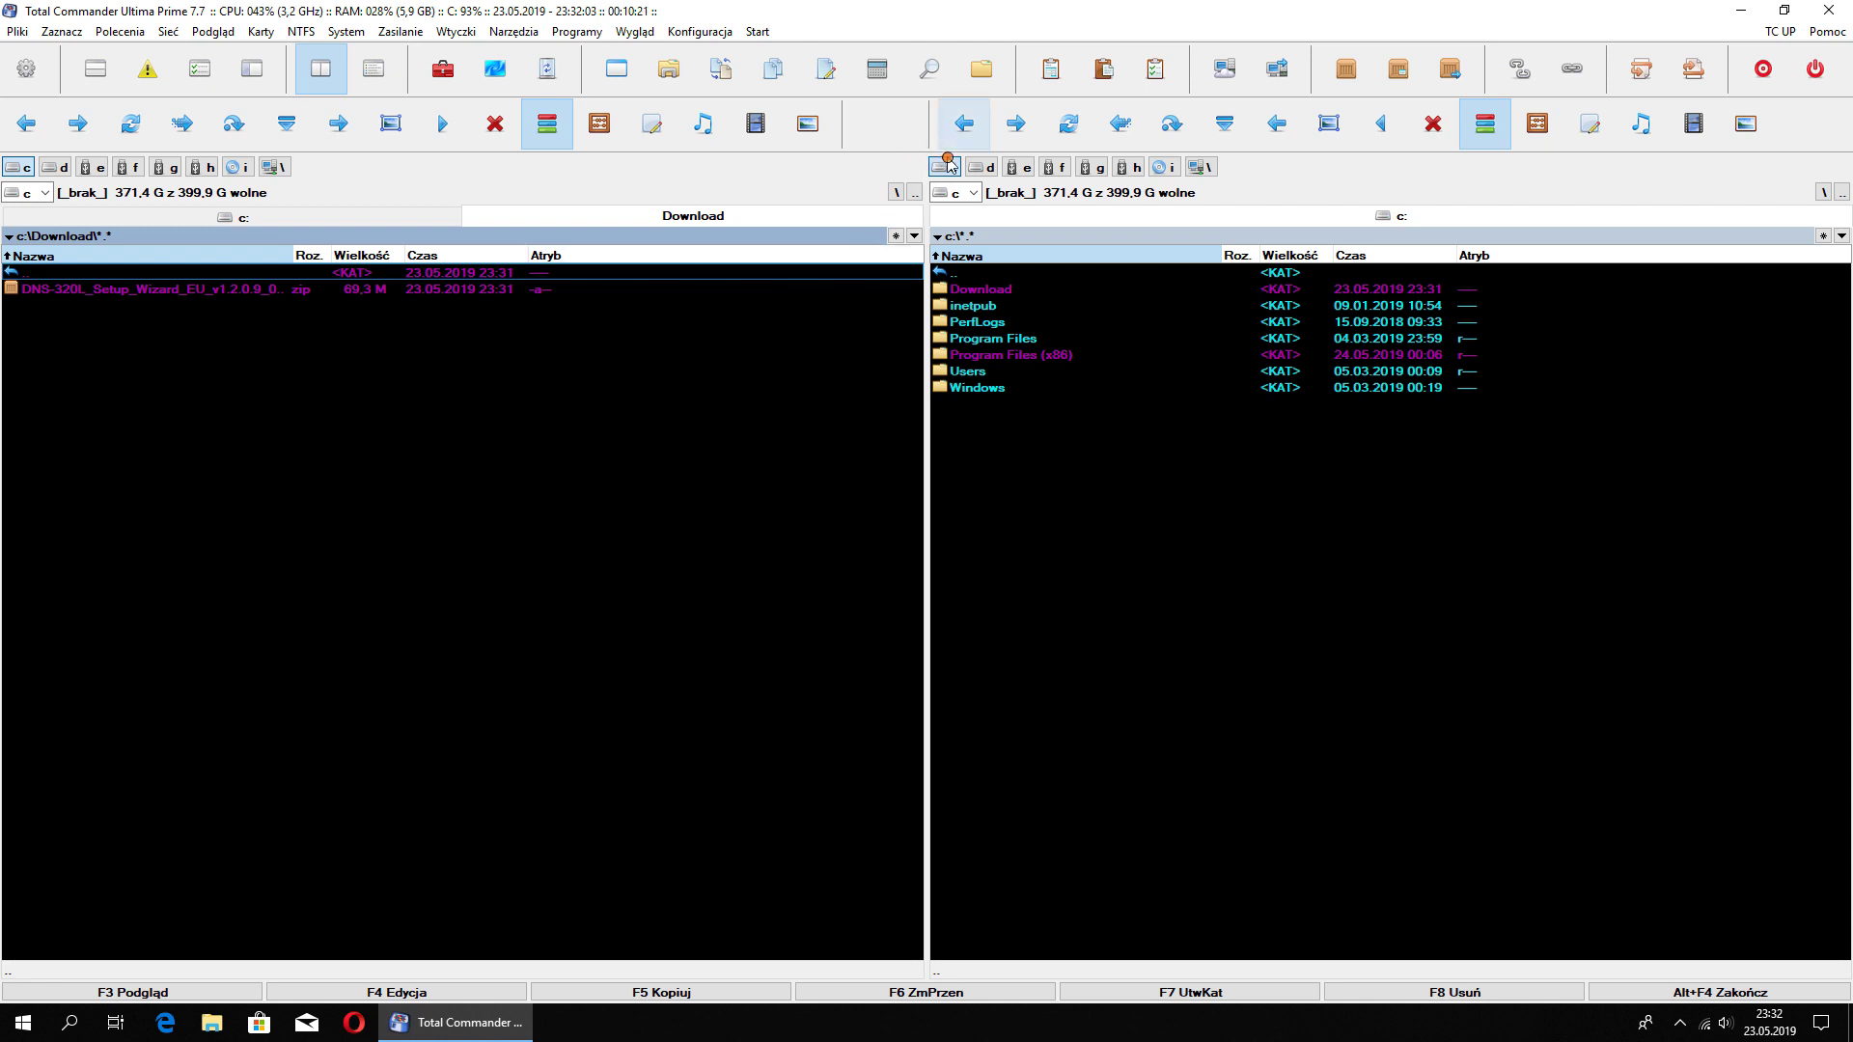
left_click(963, 123)
double_click(342, 289)
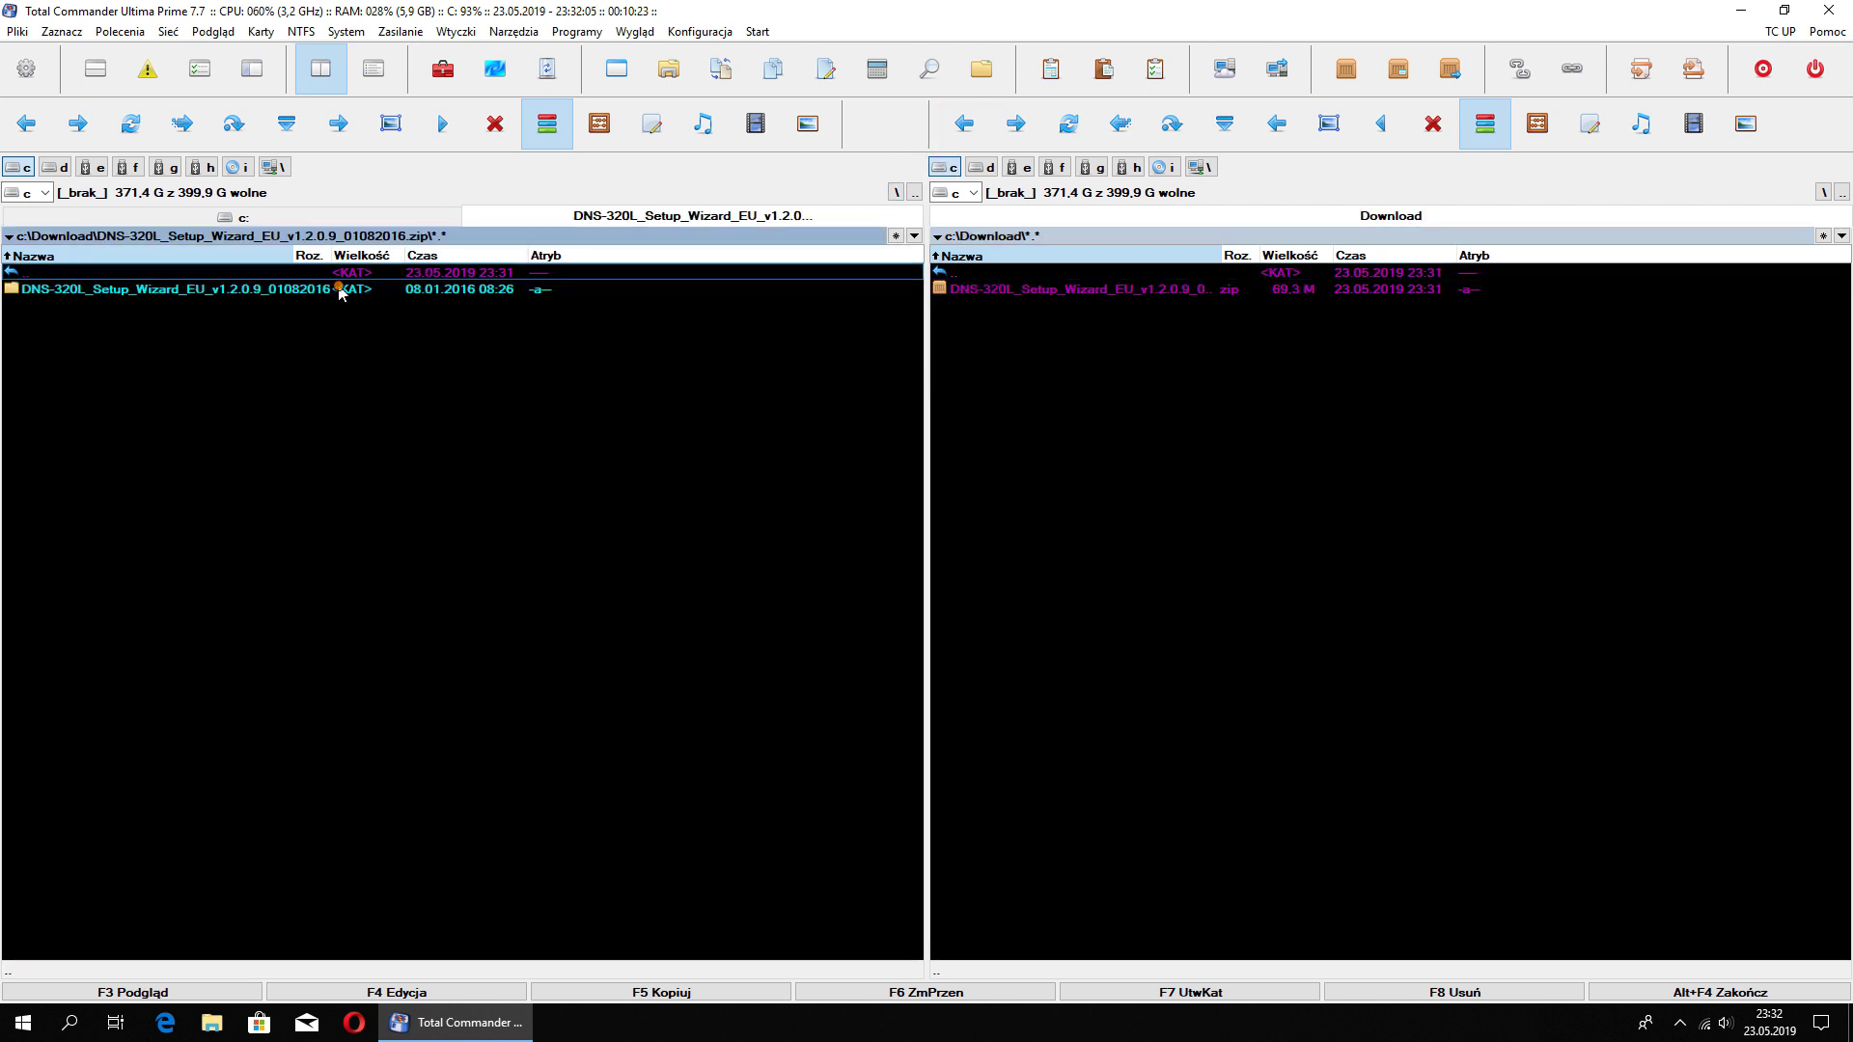
left_click_drag(331, 290, 1023, 464)
left_click(809, 530)
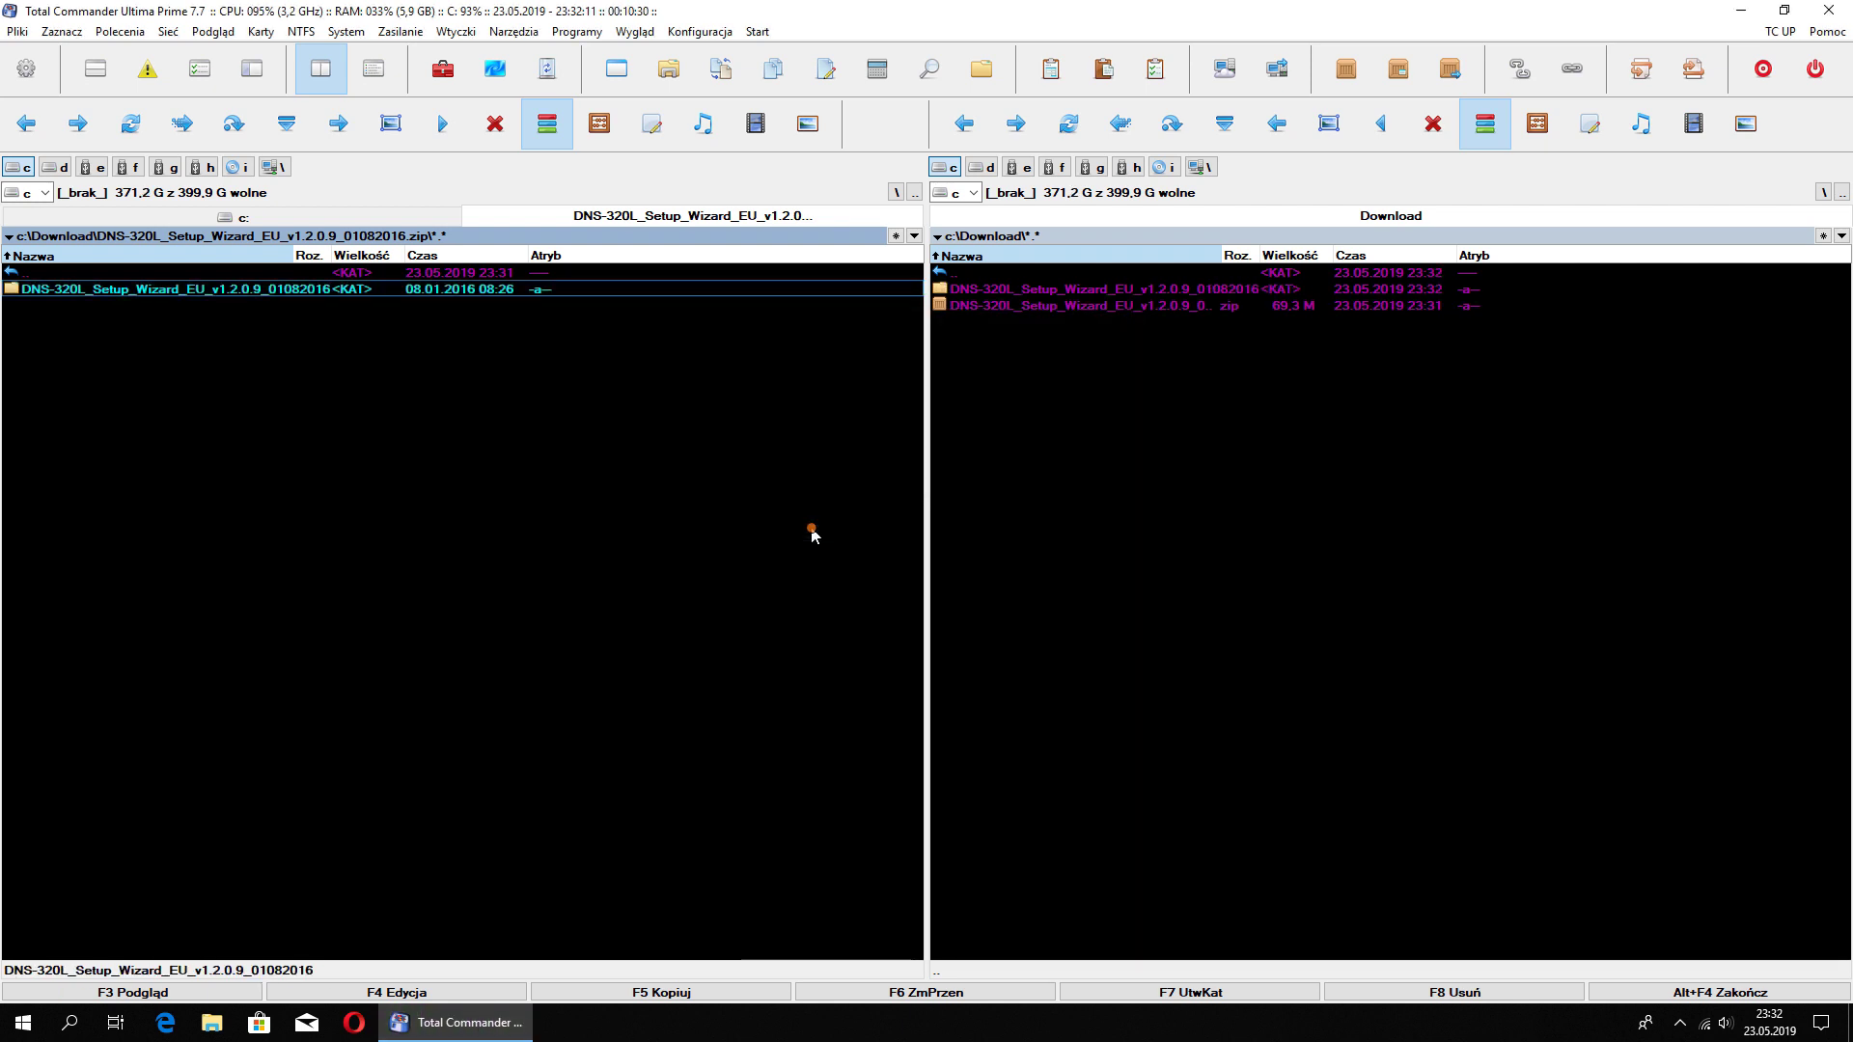
Run setup.exe from the extracted DNS-320L wizard folder and close the file manager
double_click(1023, 290)
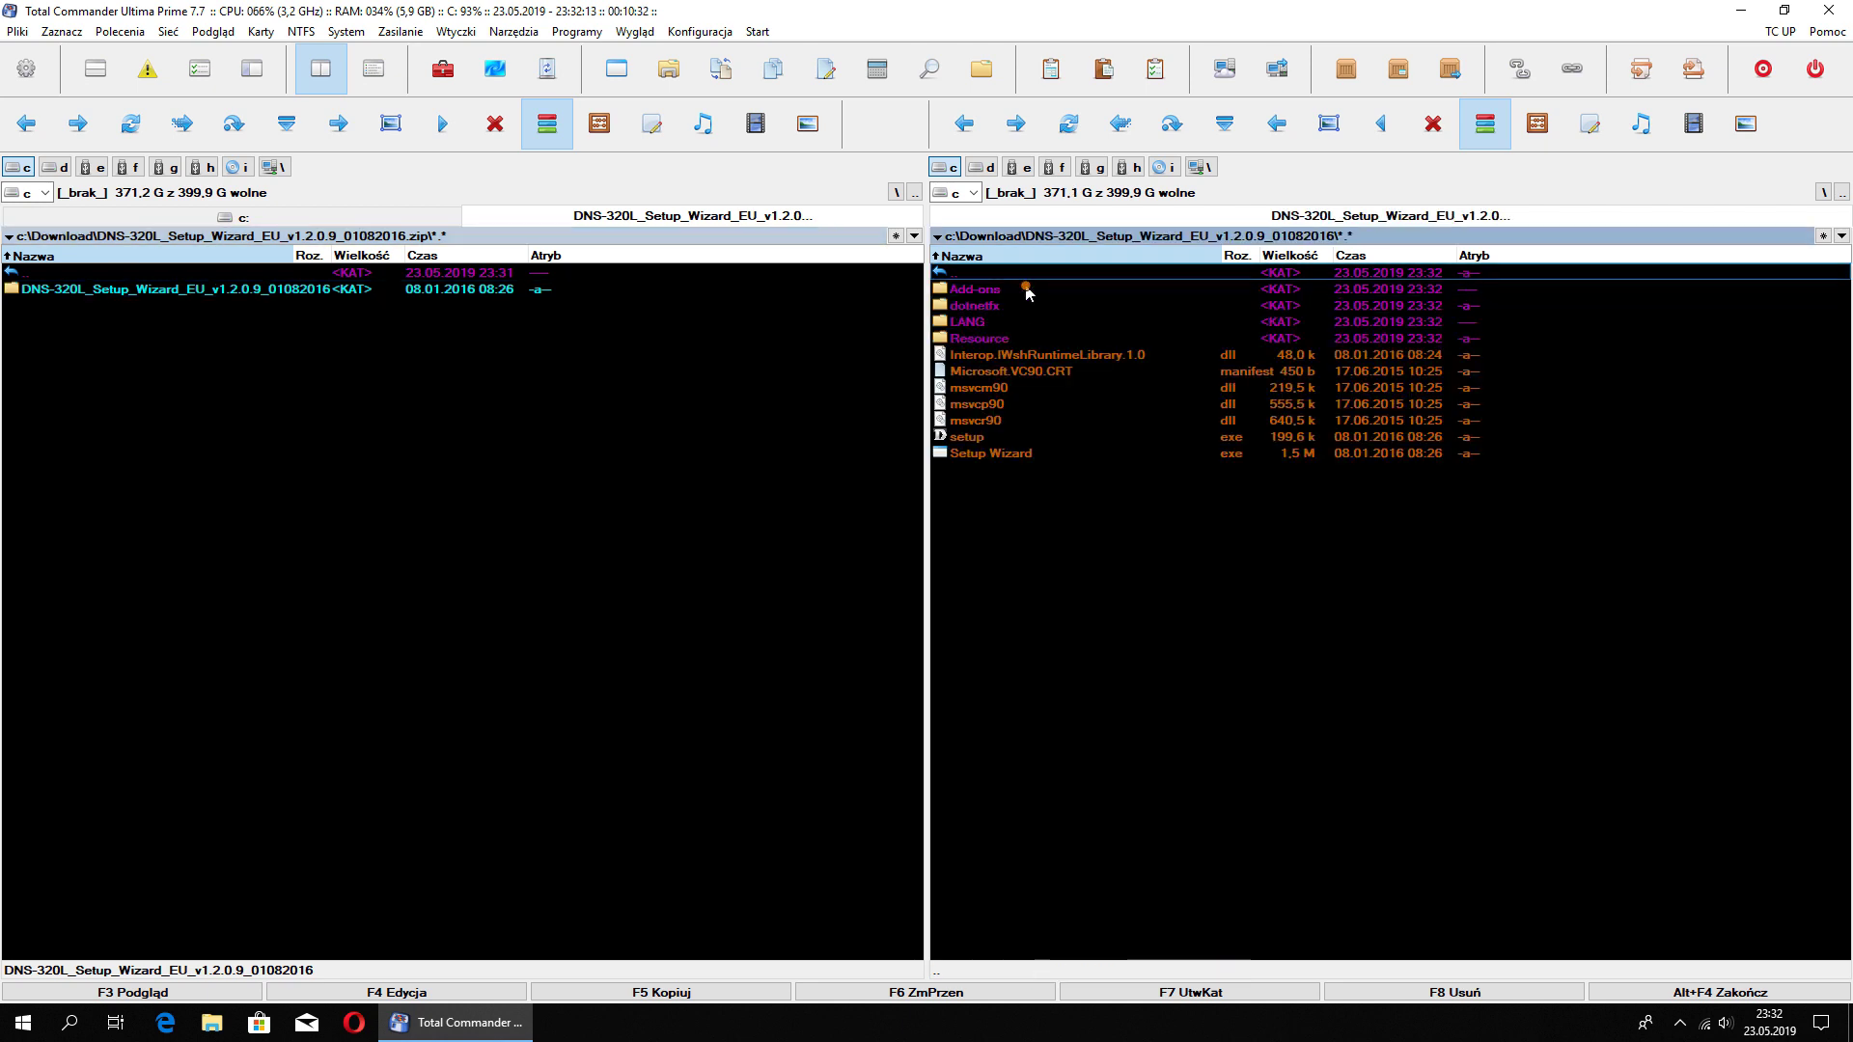
left_click(985, 438)
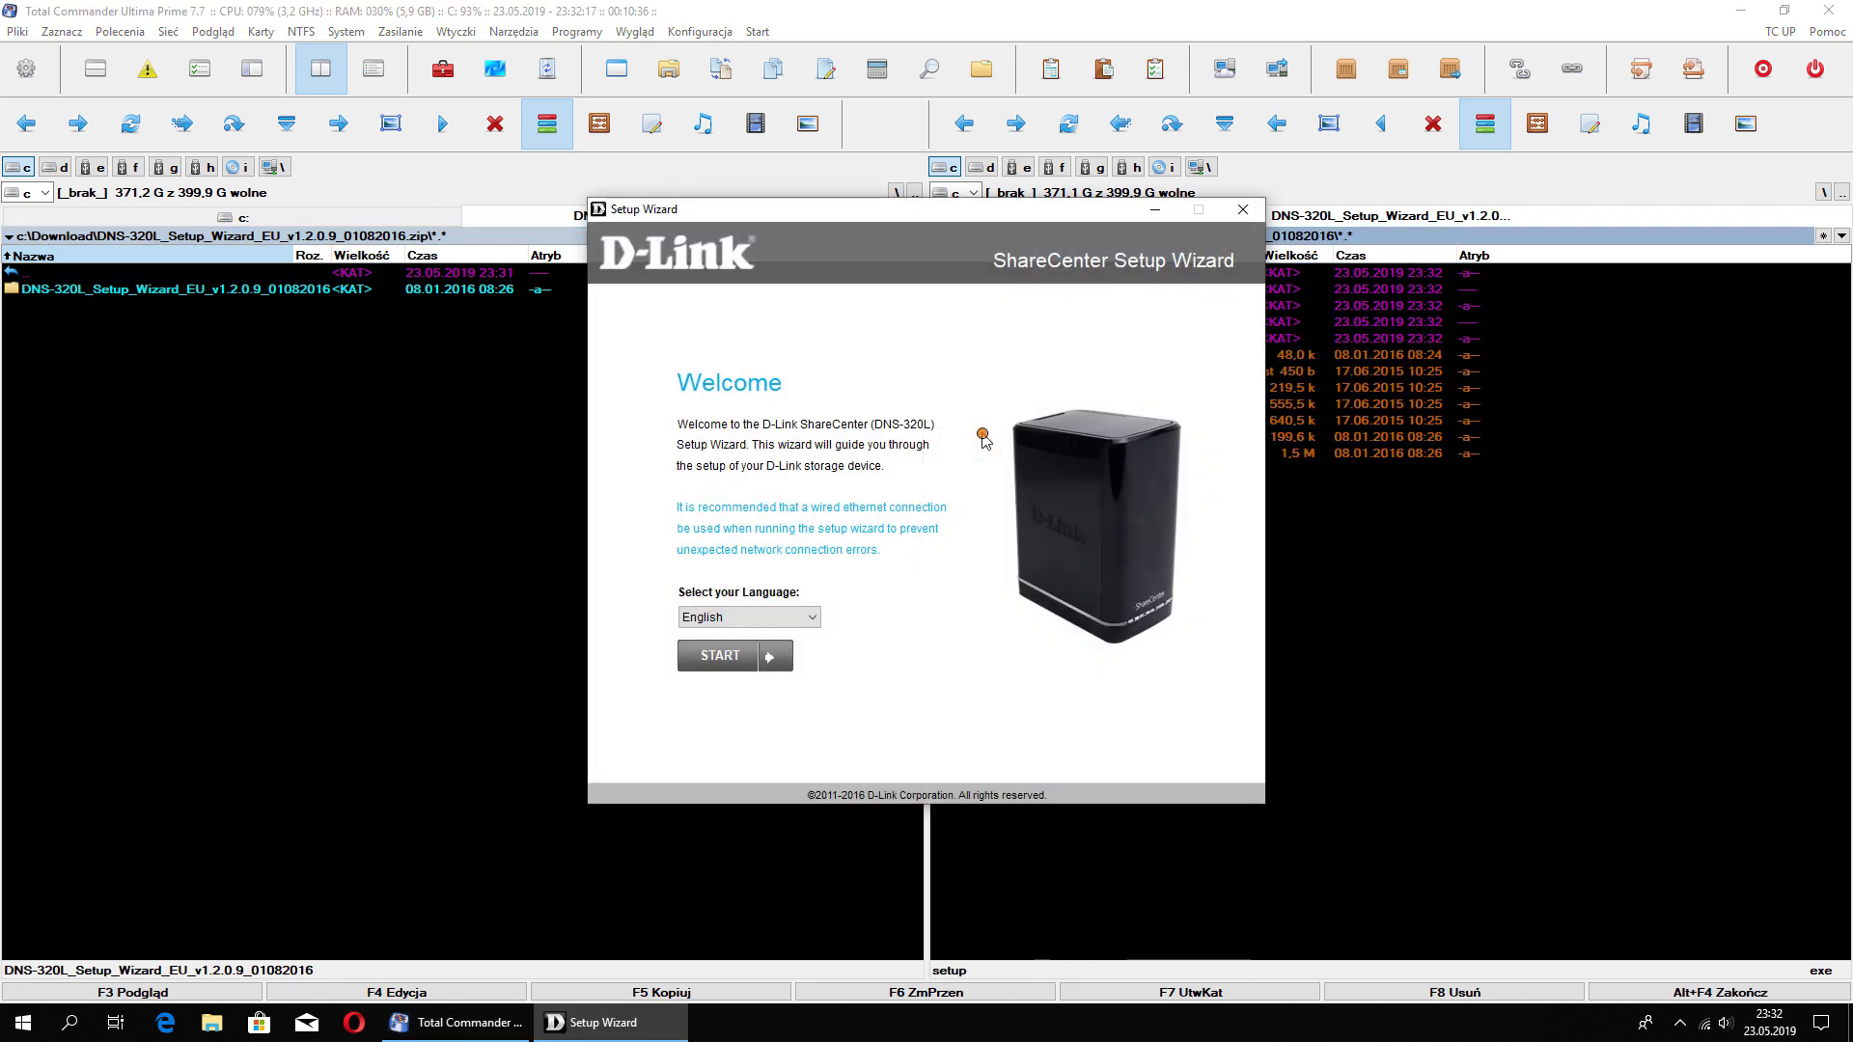
left_click(1815, 12)
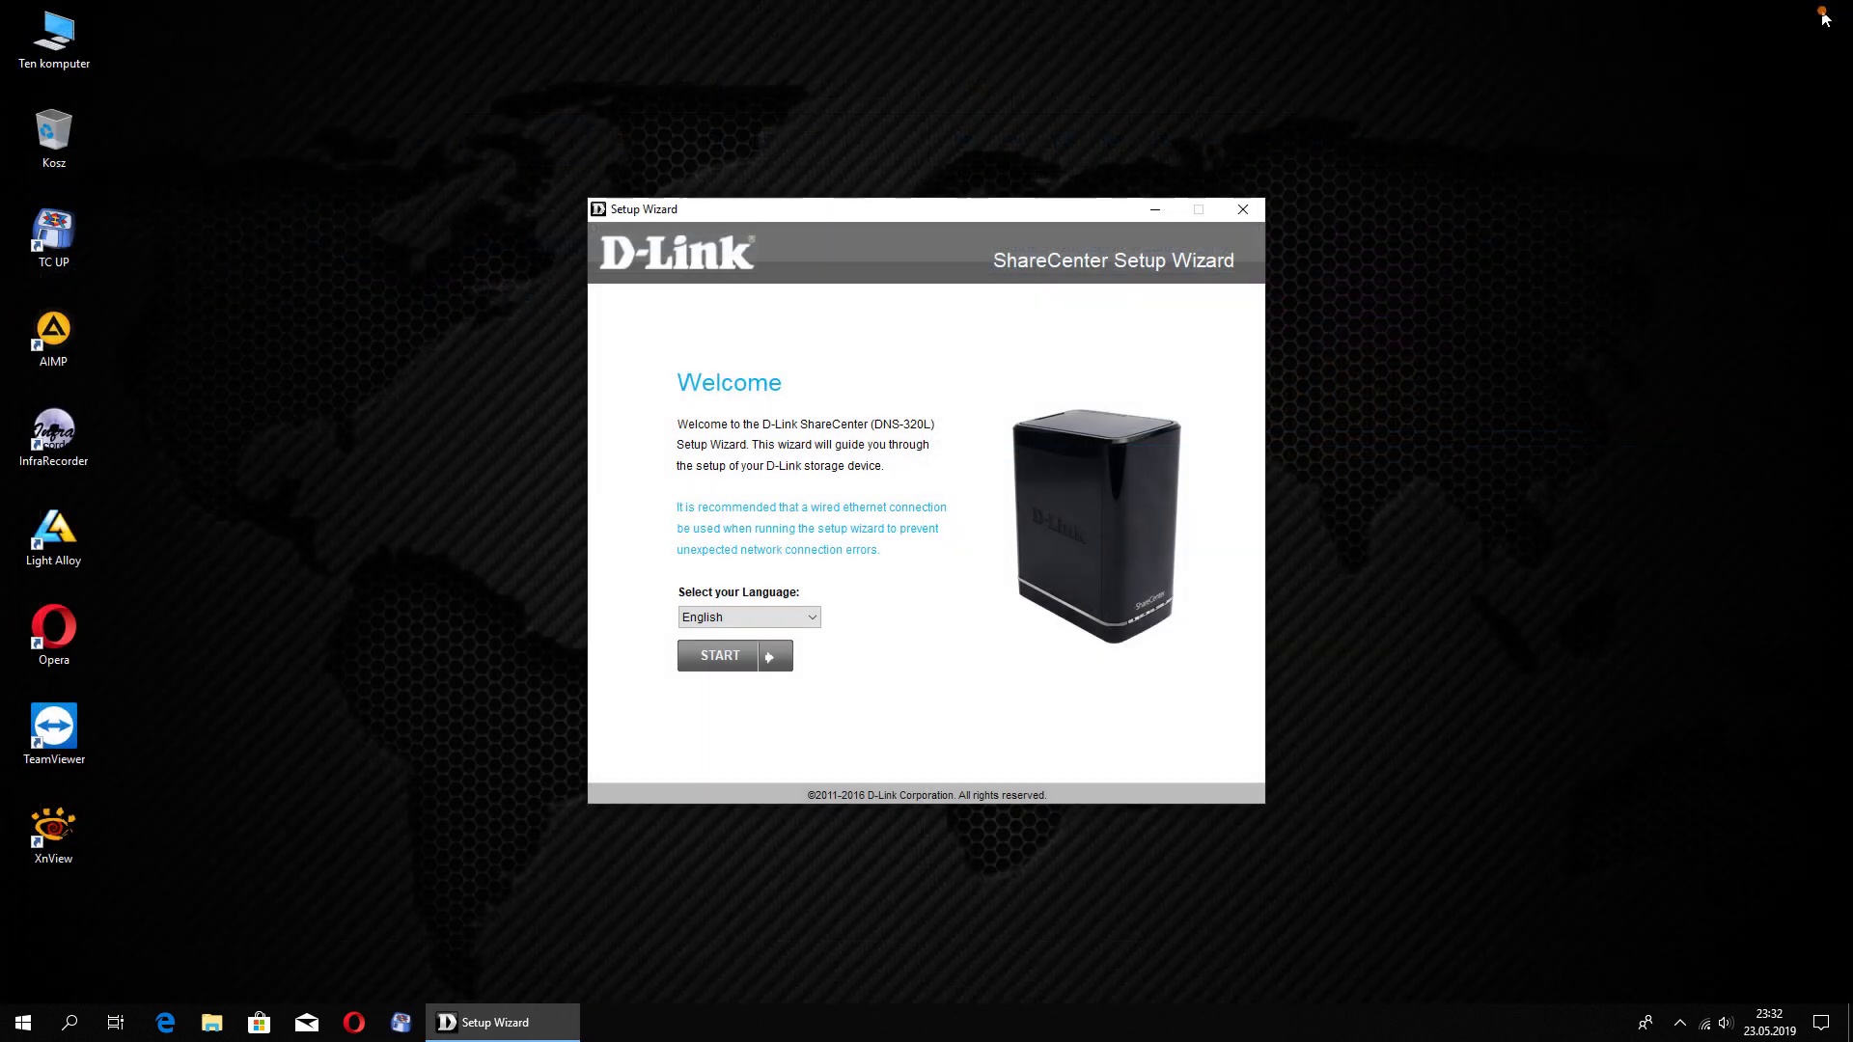
Set the setup wizard's language to Polski and start the wizard
left_click(812, 617)
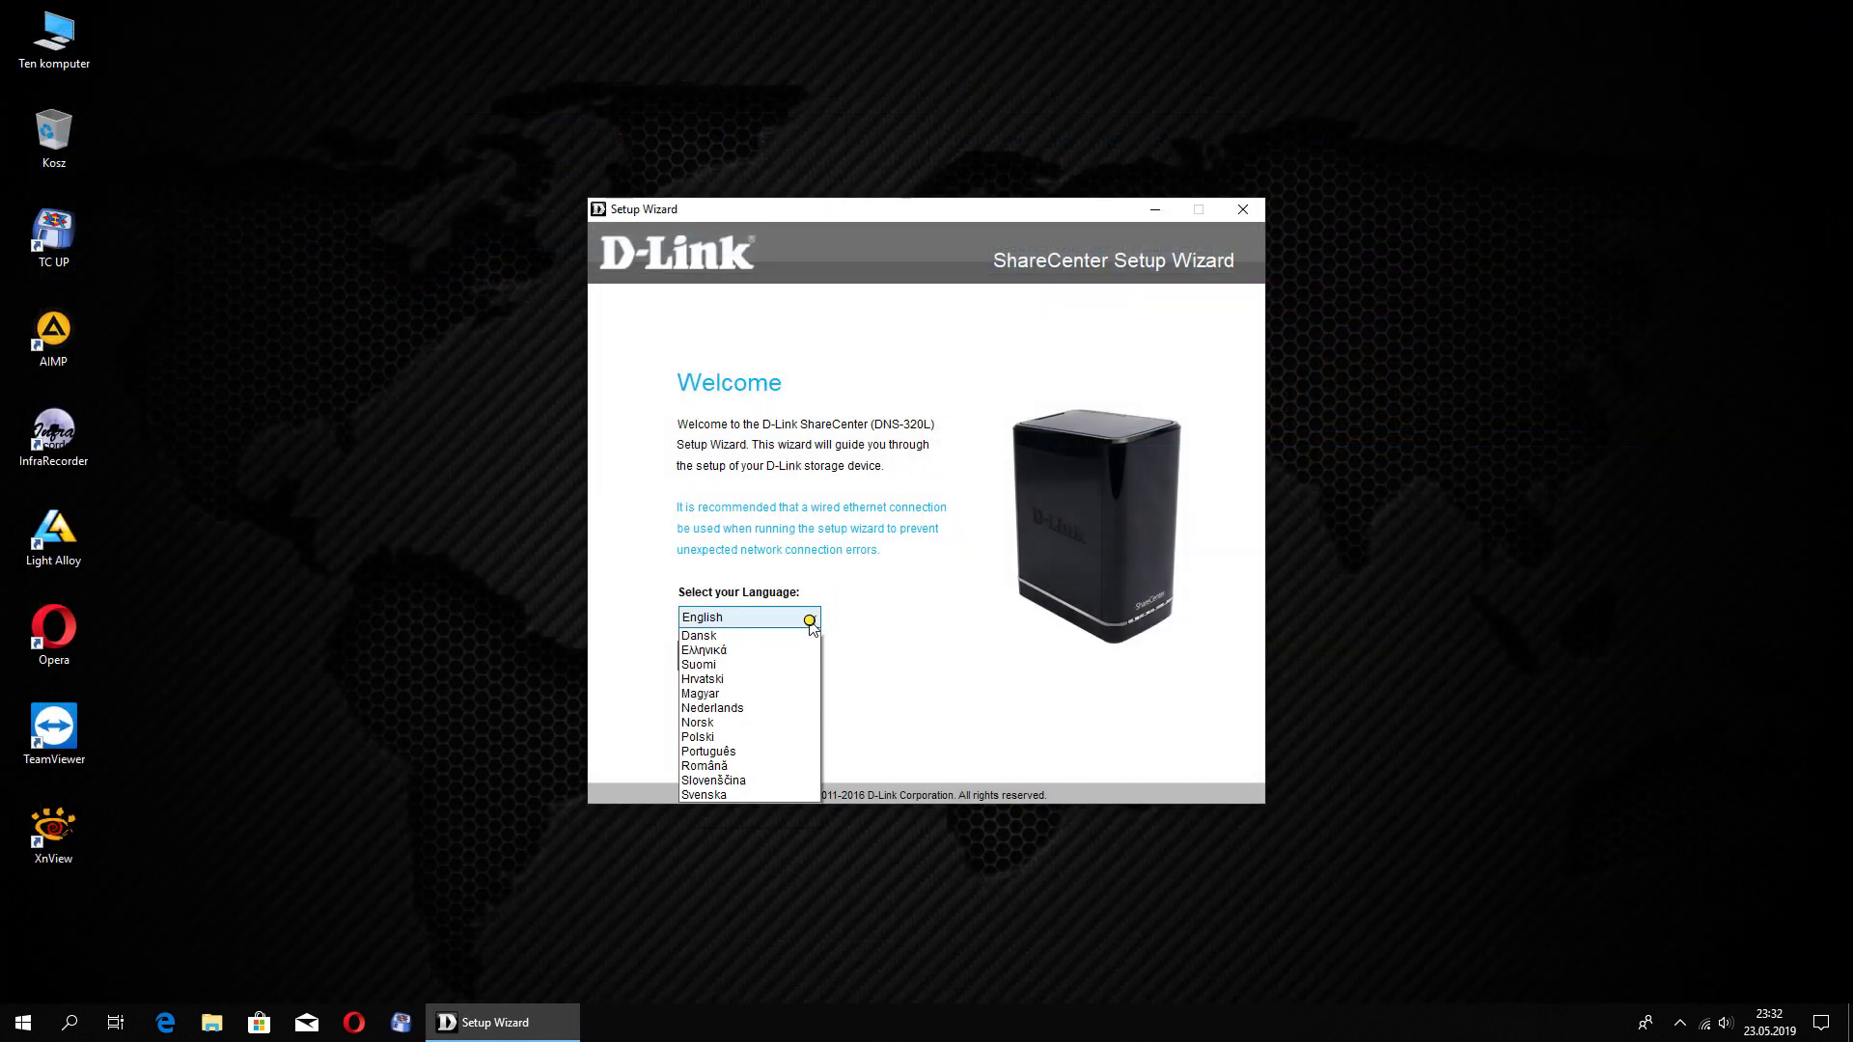
left_click(721, 826)
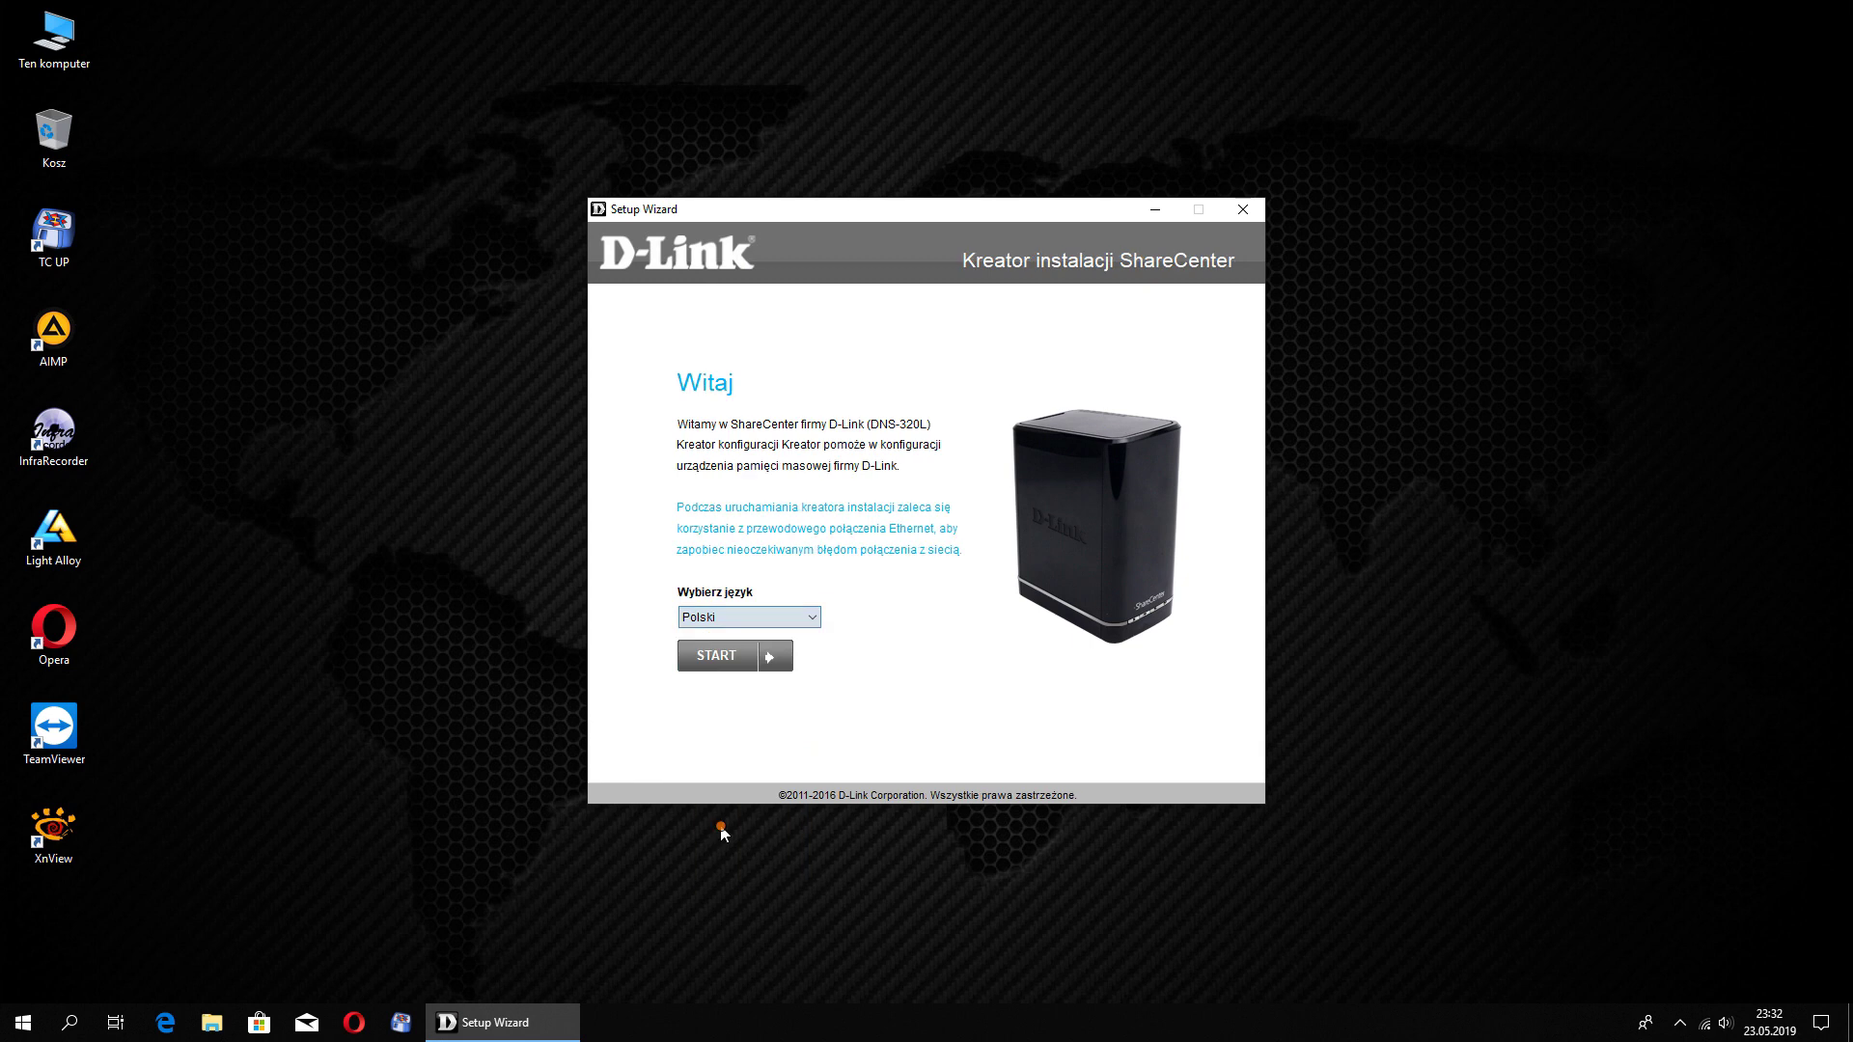
left_click(730, 666)
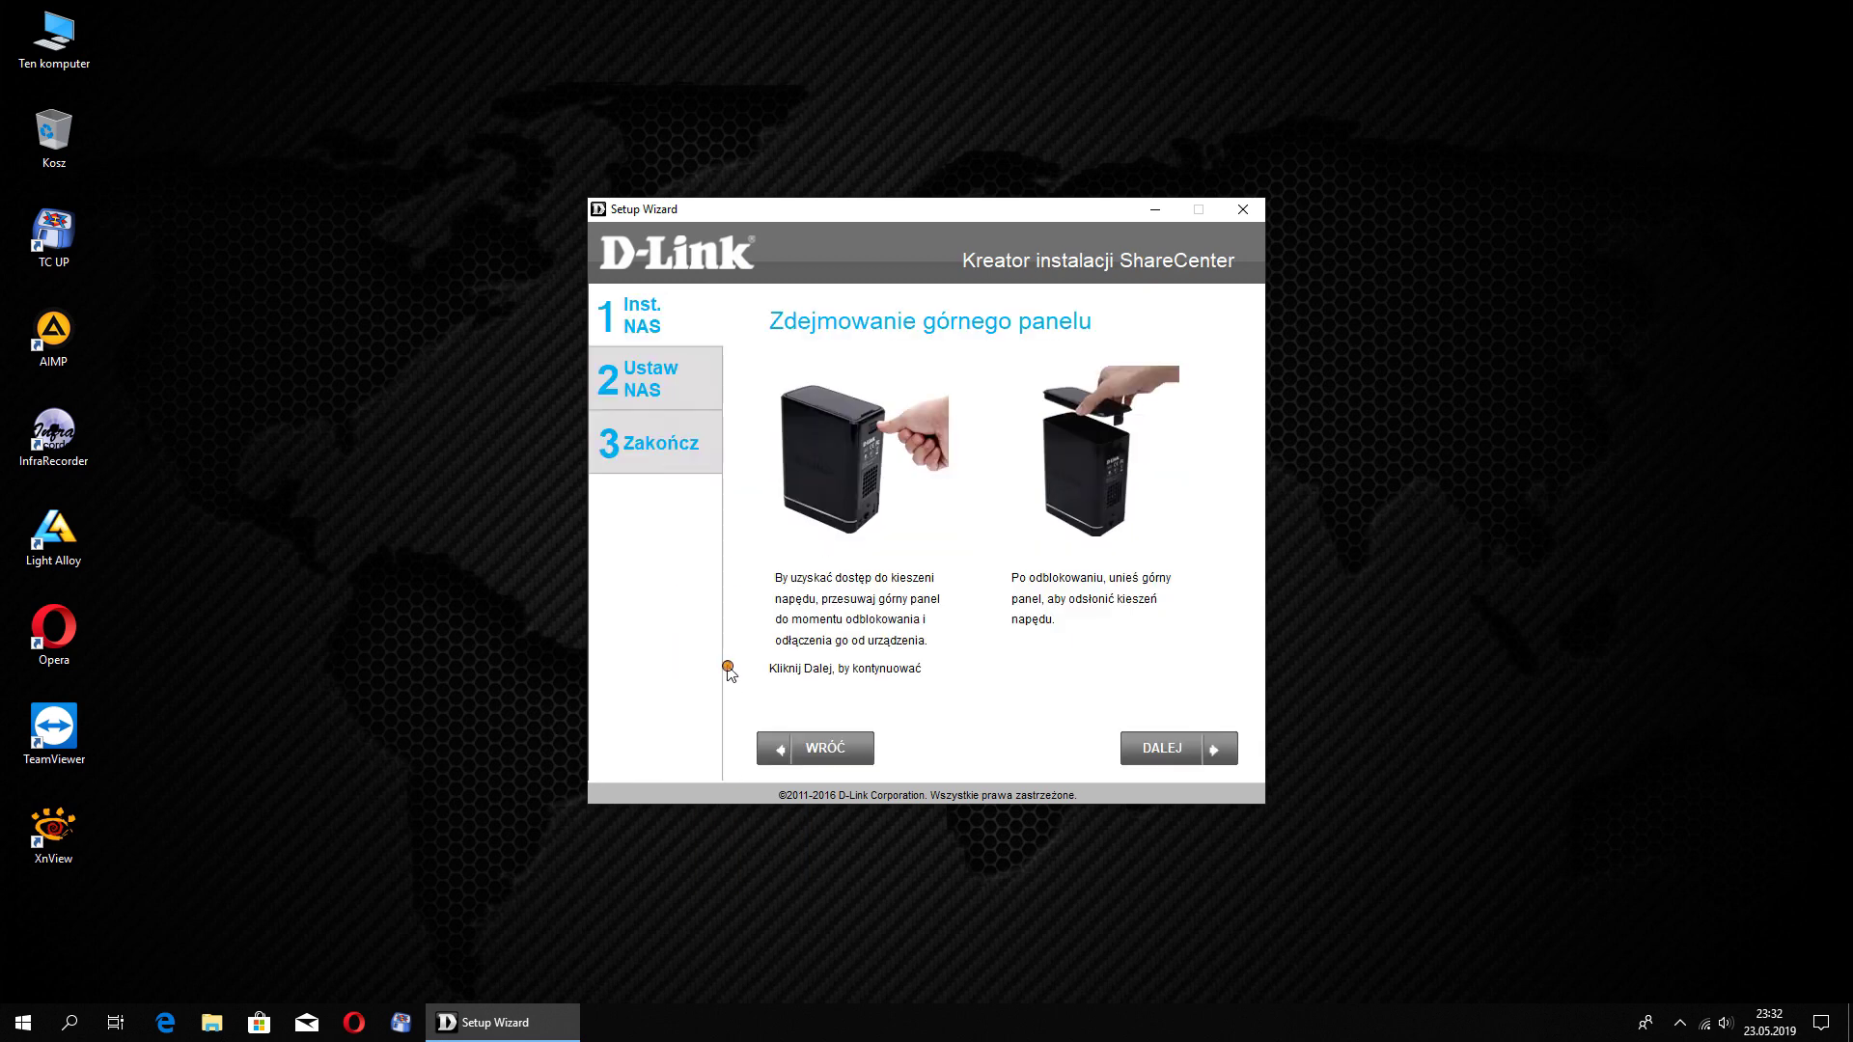
Advance through the NAS hardware installation instructions to the device selection page
left_click(1147, 741)
left_click(1148, 741)
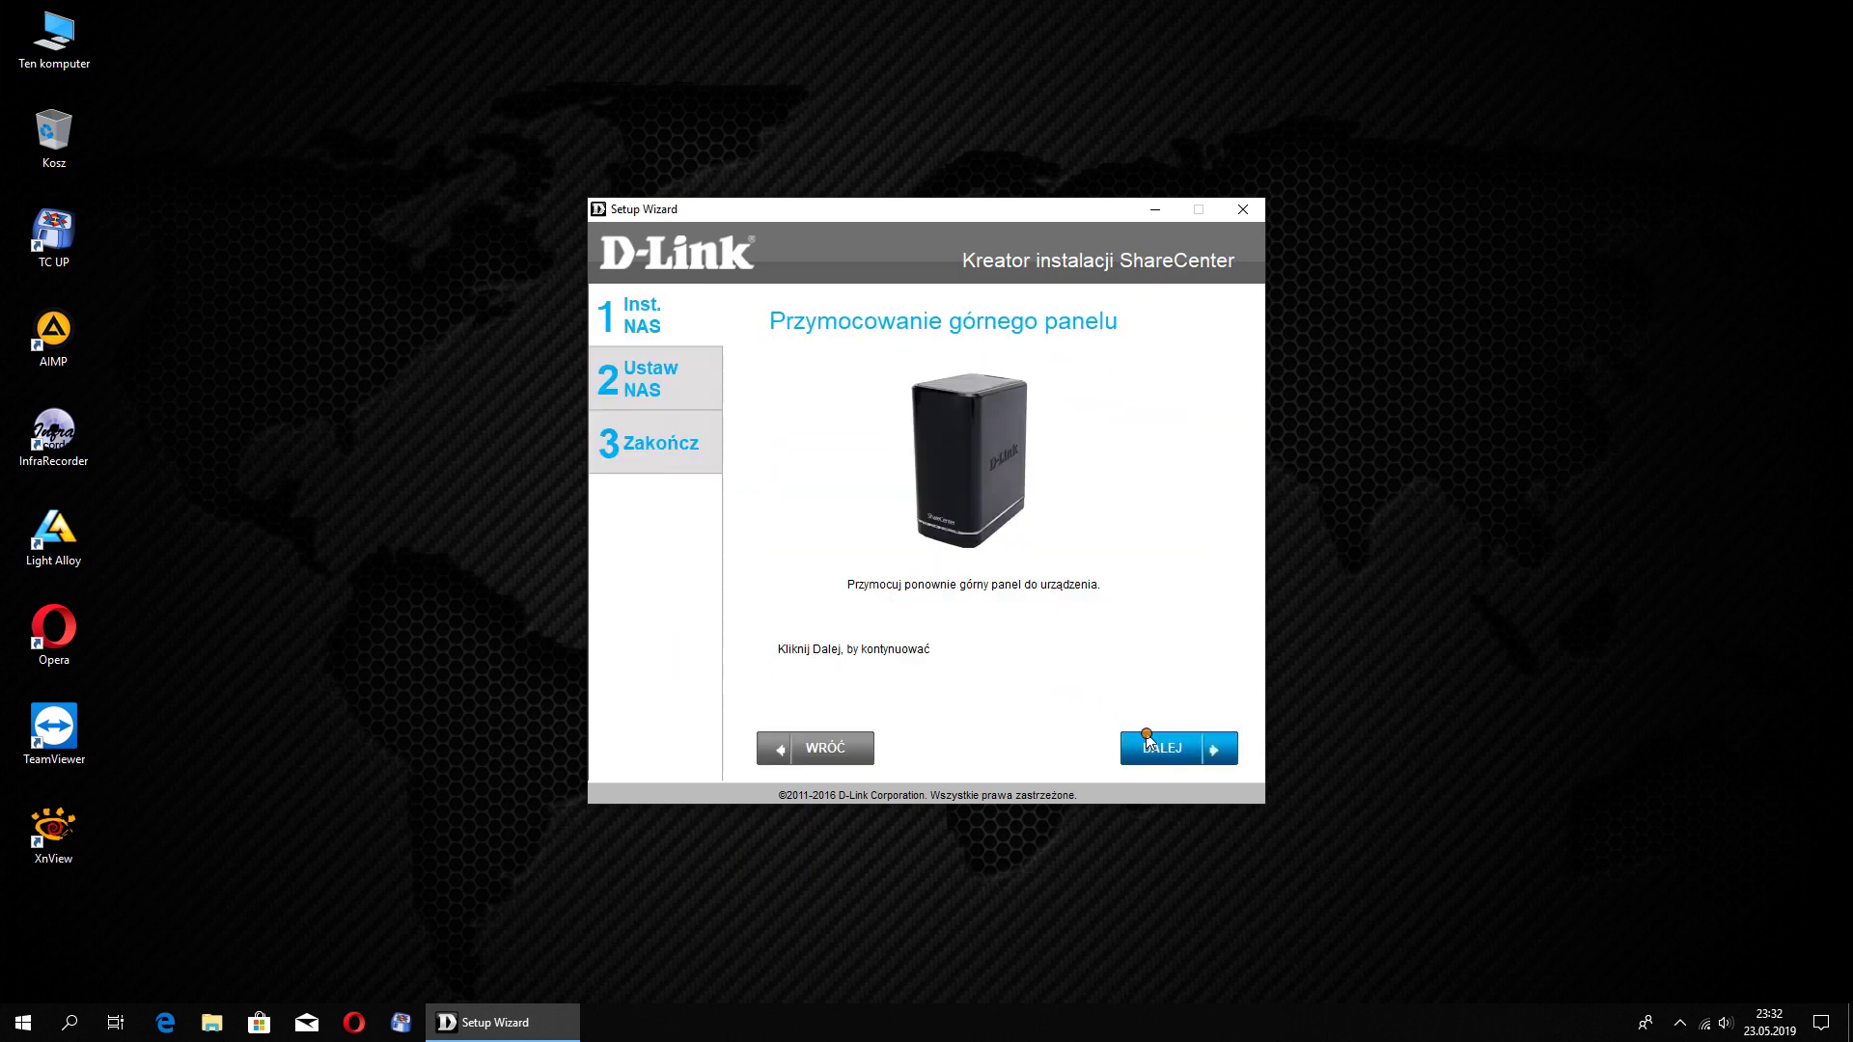
left_click(1148, 741)
left_click(1148, 741)
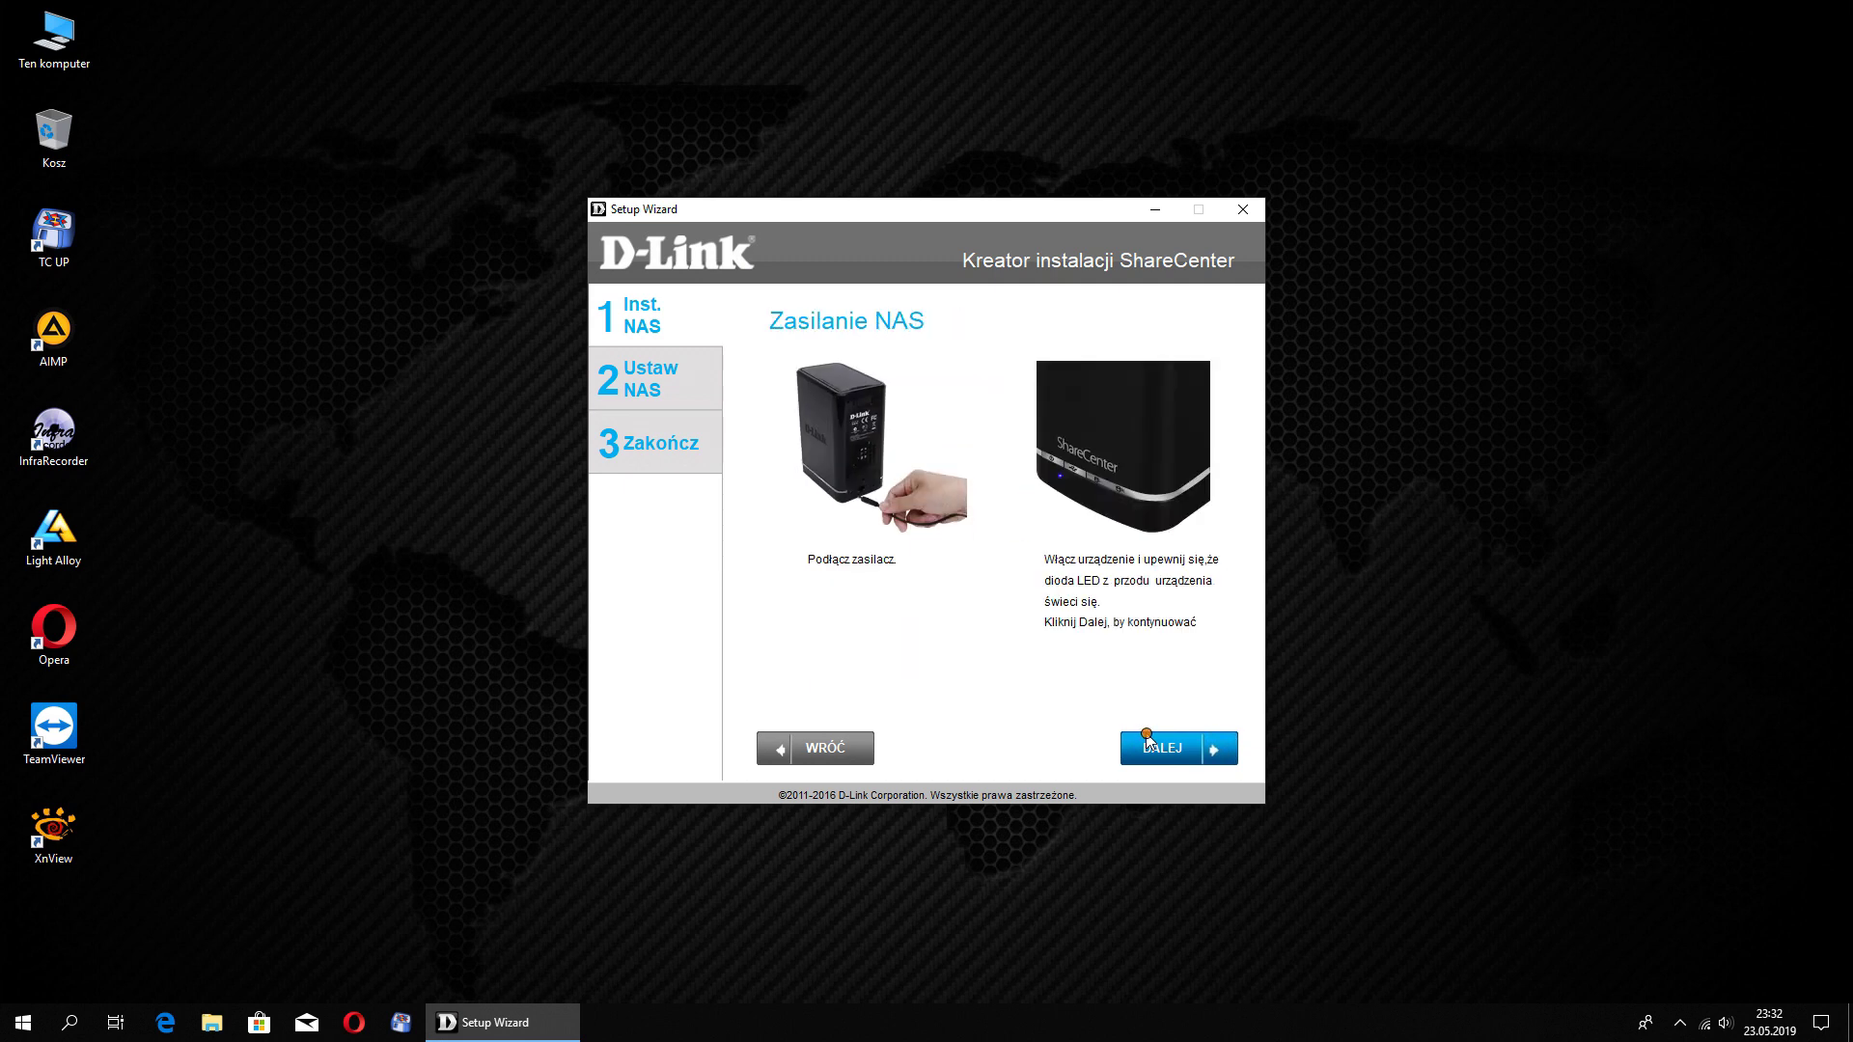
left_click(1147, 741)
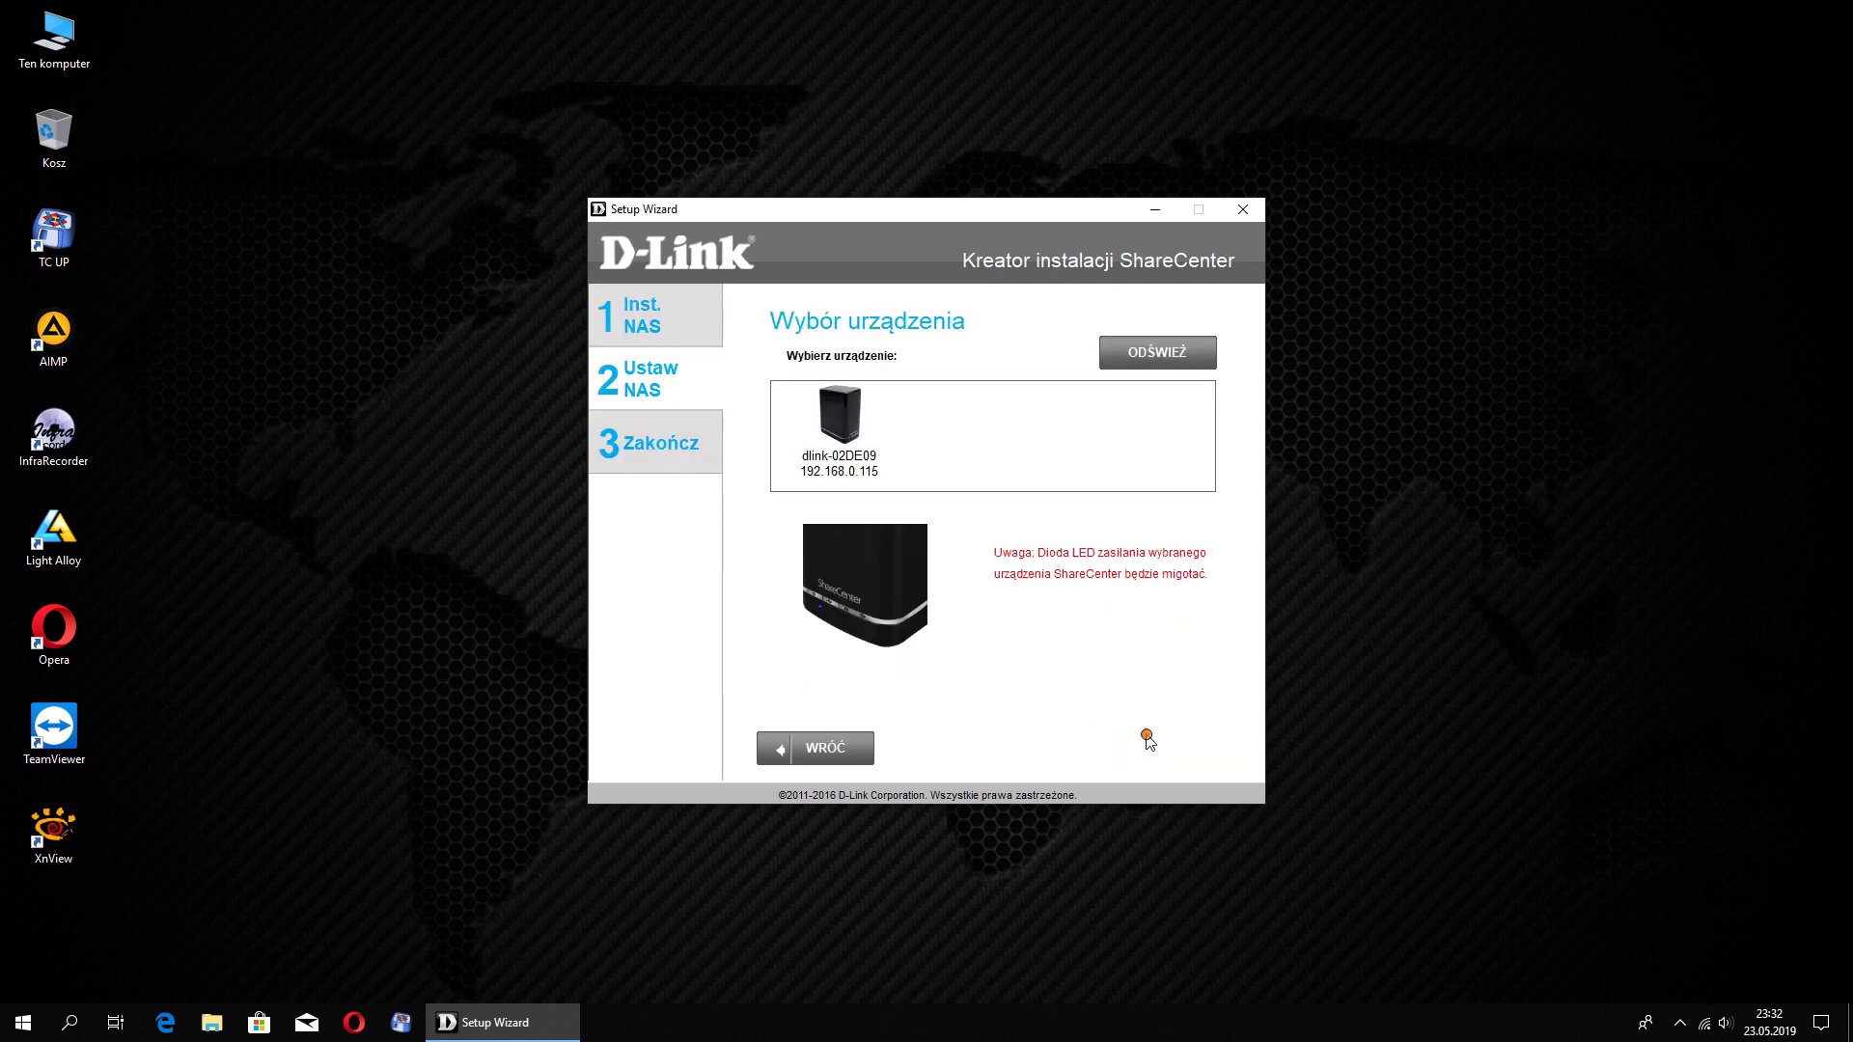
Select the dlink-02DE09 device, confirm the choice, and proceed with the administrator password left blank
left_click(854, 447)
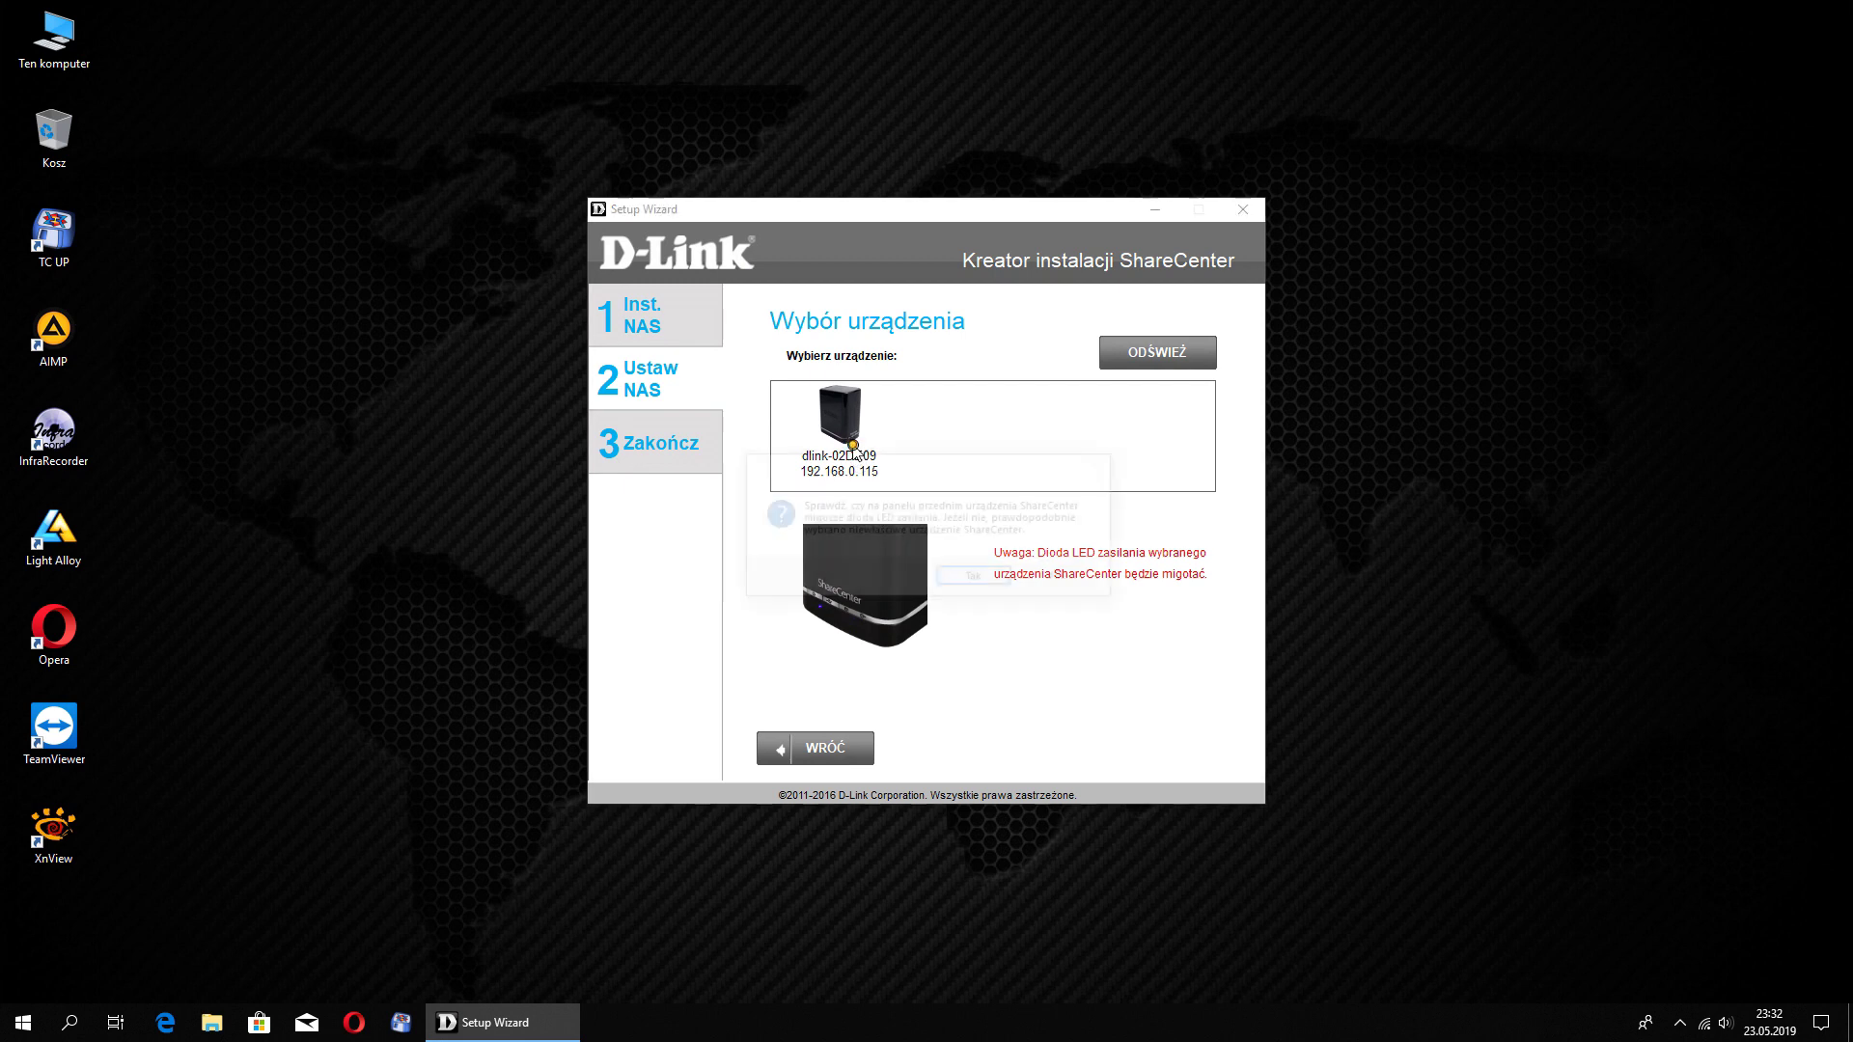
left_click(994, 579)
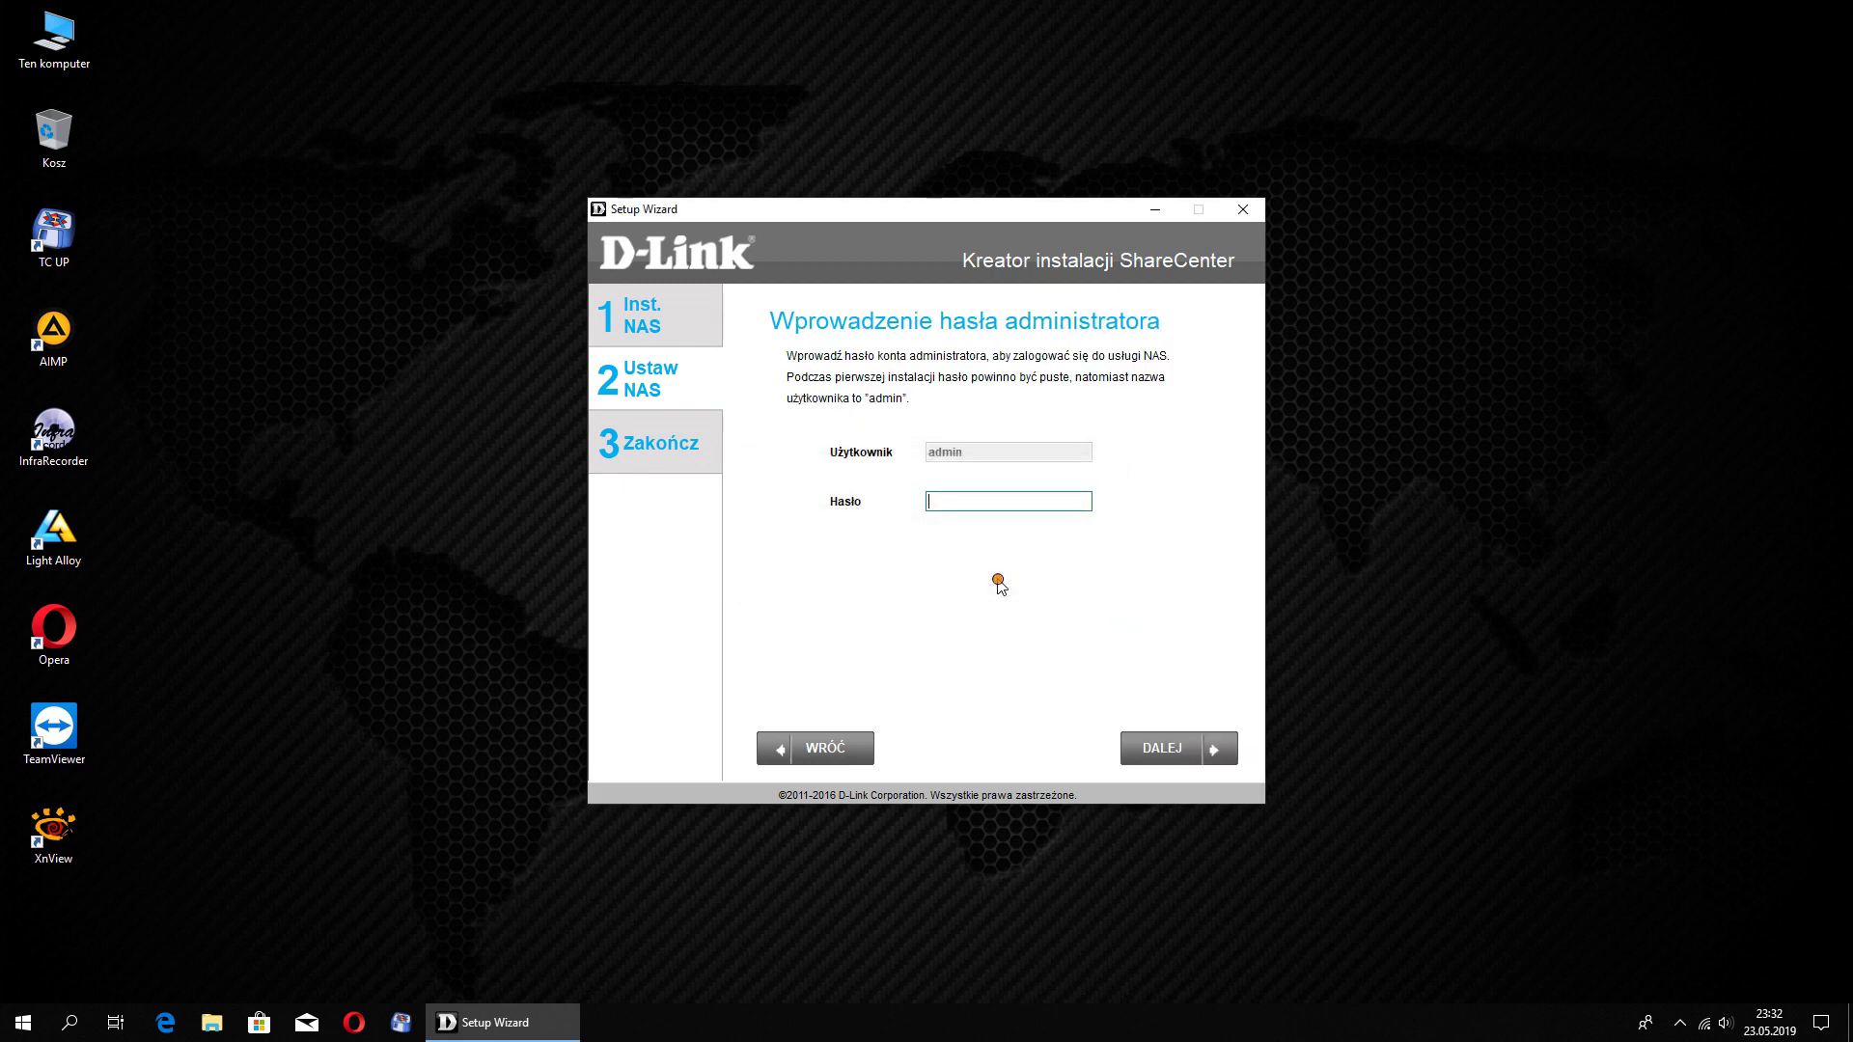
left_click(1166, 749)
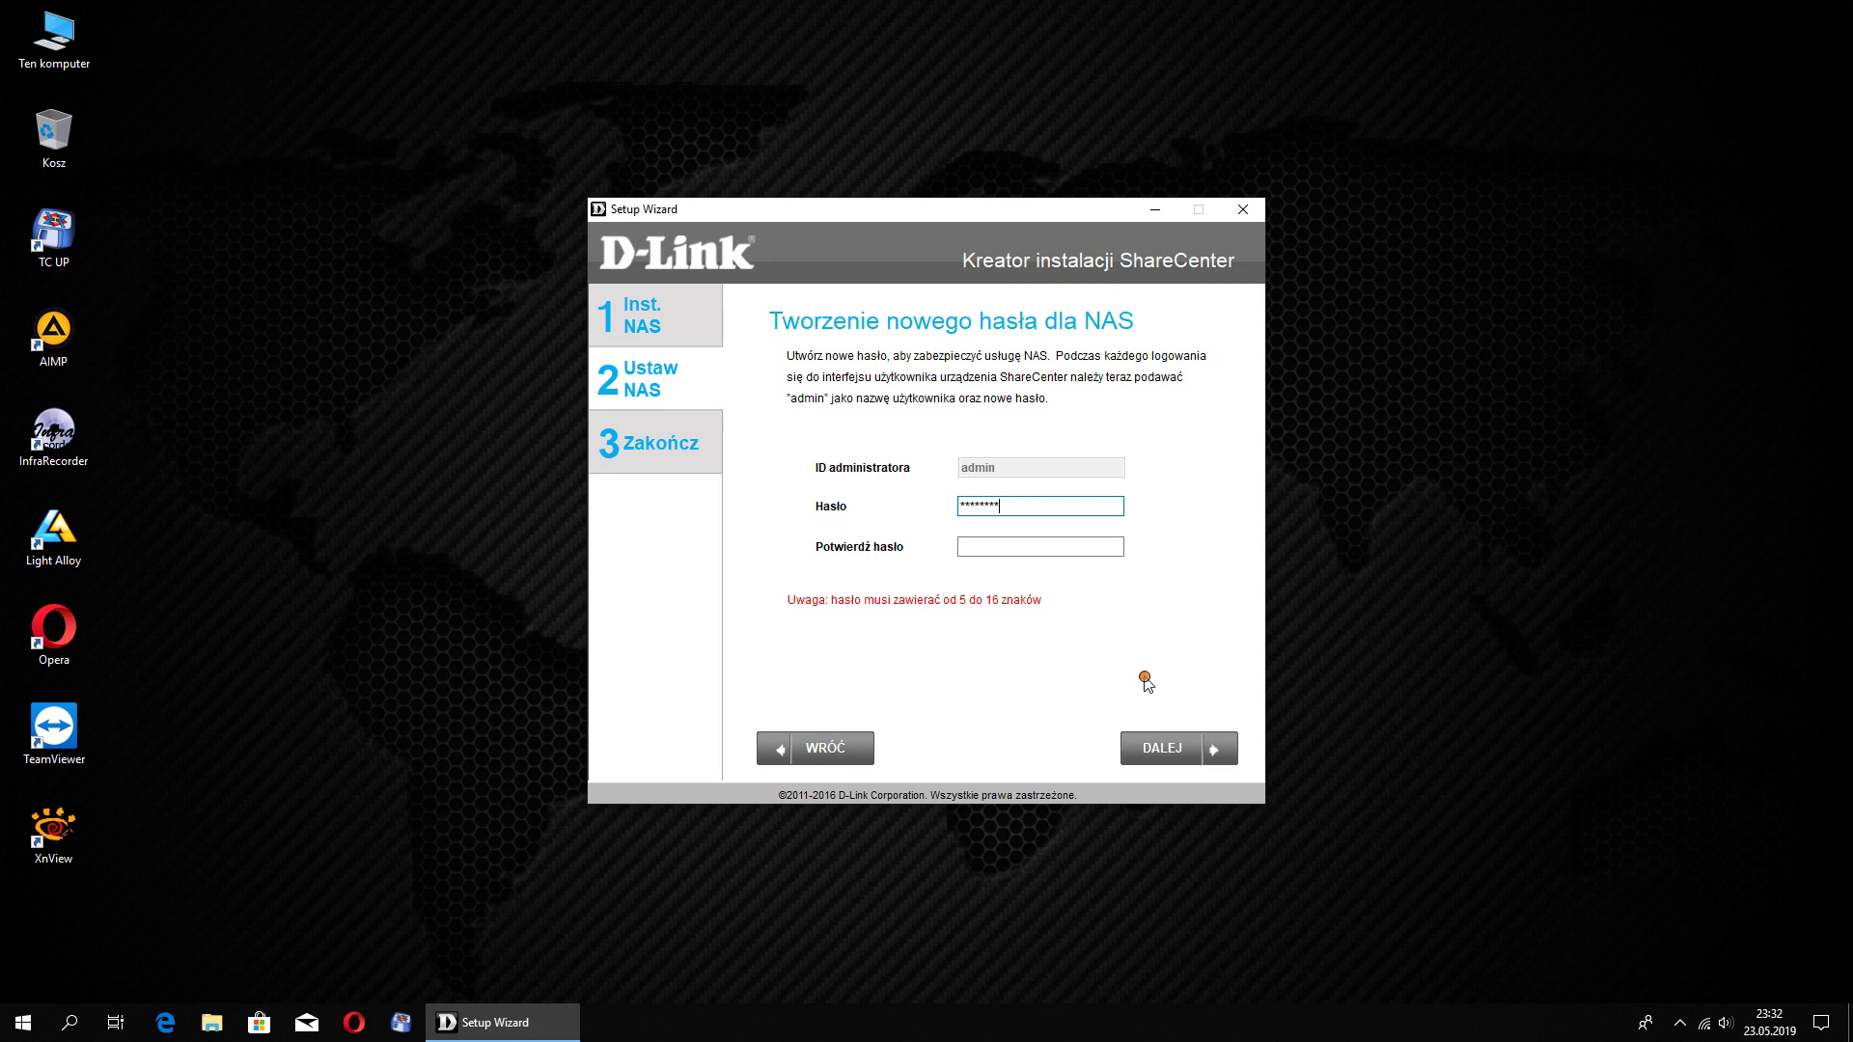
Confirm the new NAS administrator password and keep the DHCP client and automatic DNS settings, advancing to the system time page
left_click(1040, 549)
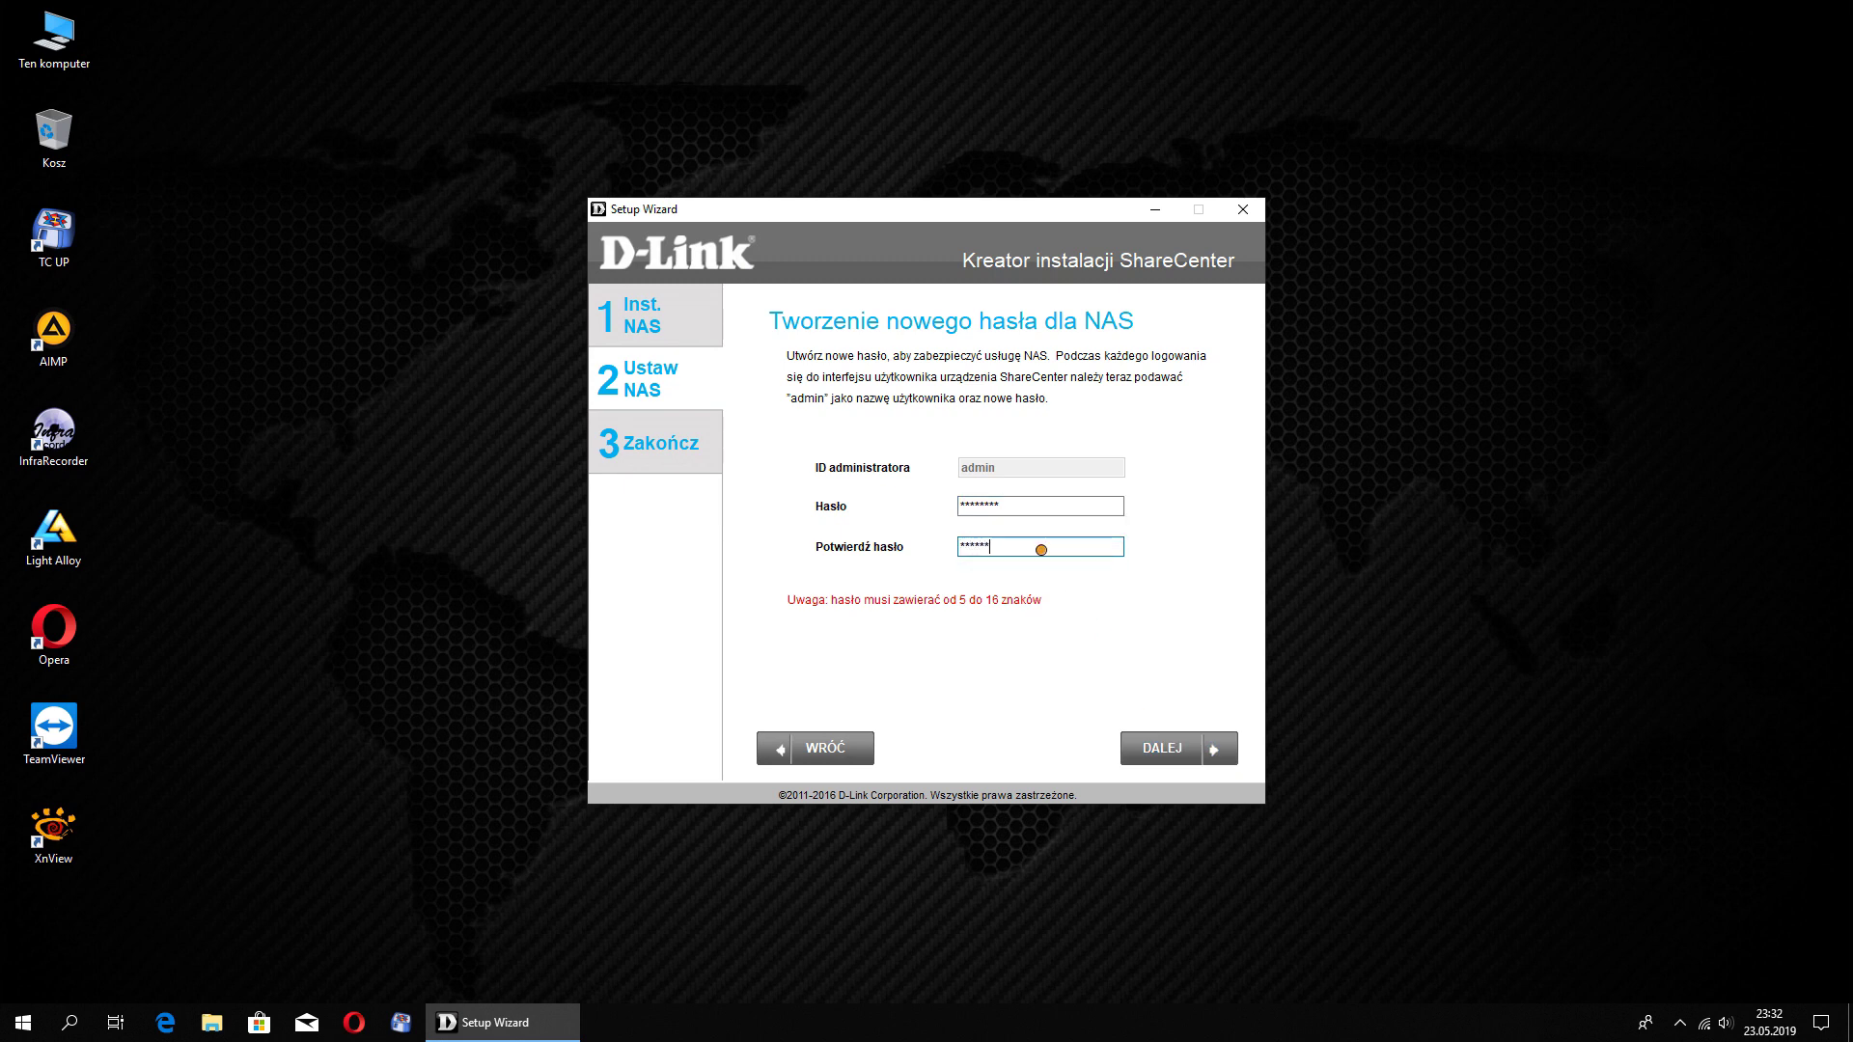
left_click(1153, 750)
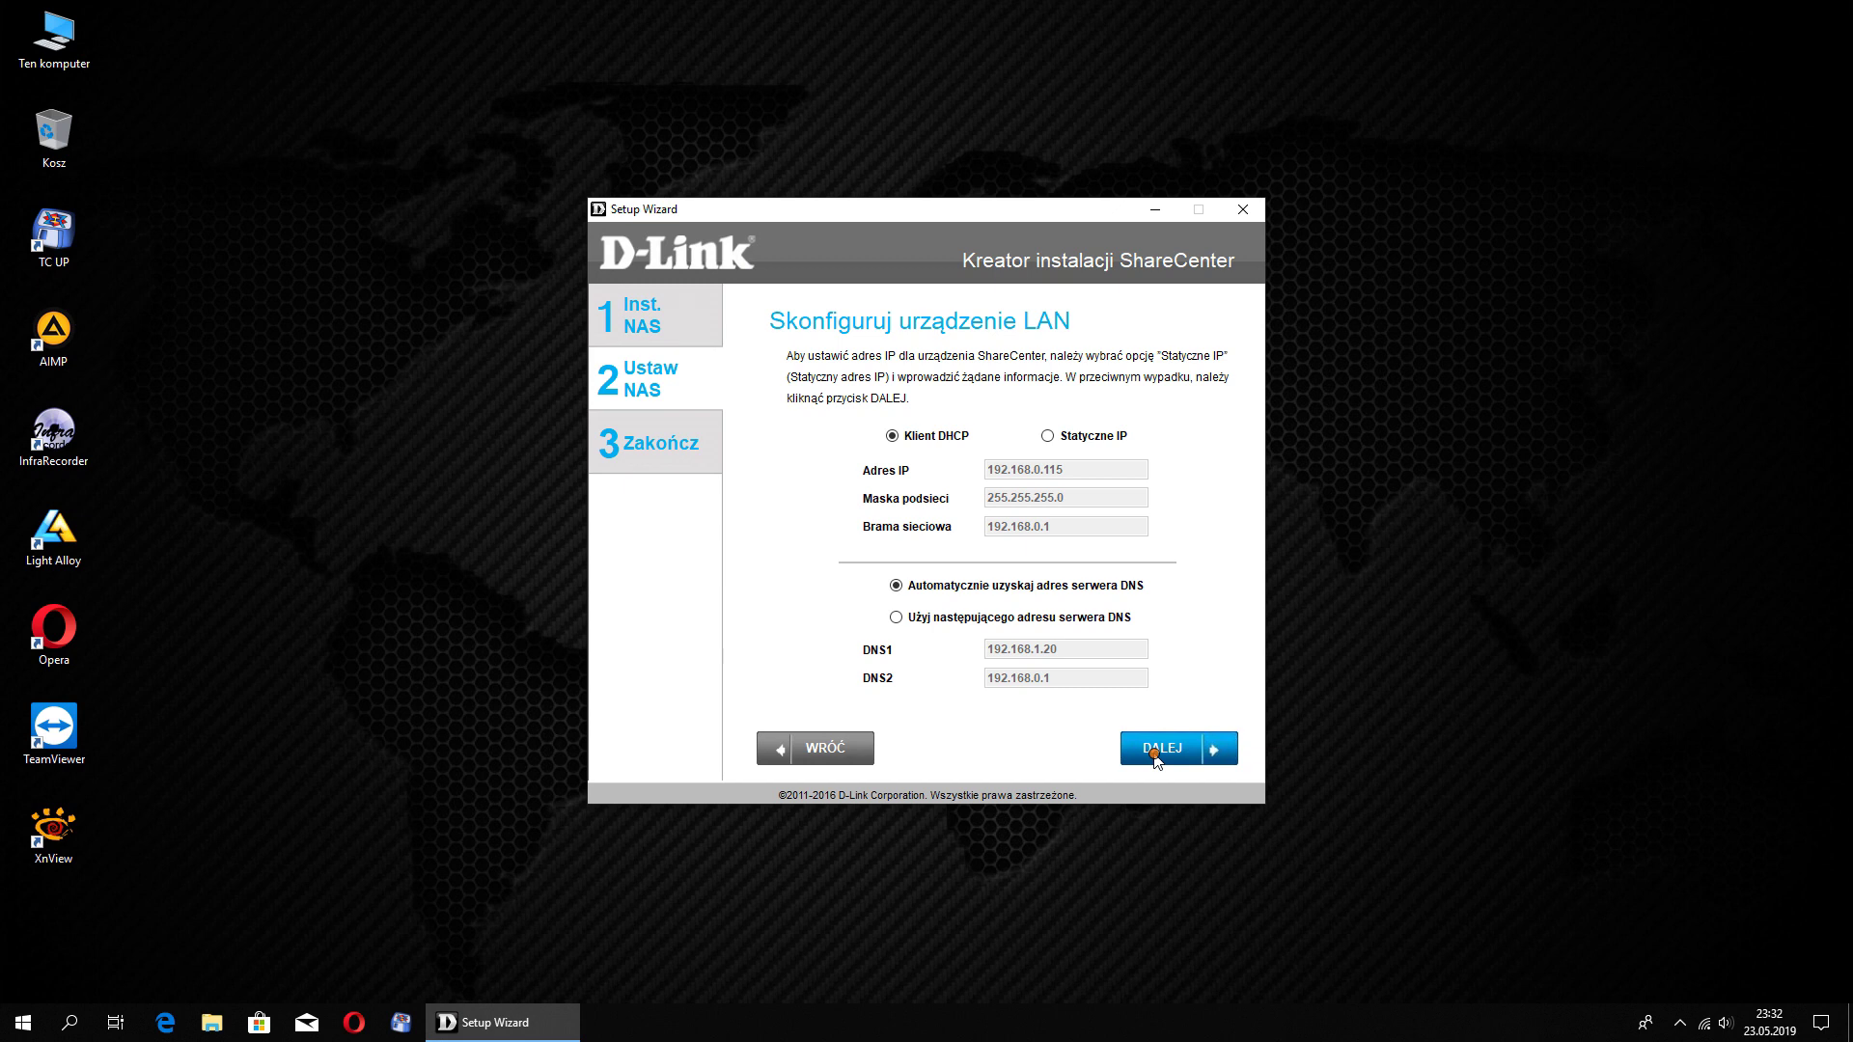
left_click(1154, 753)
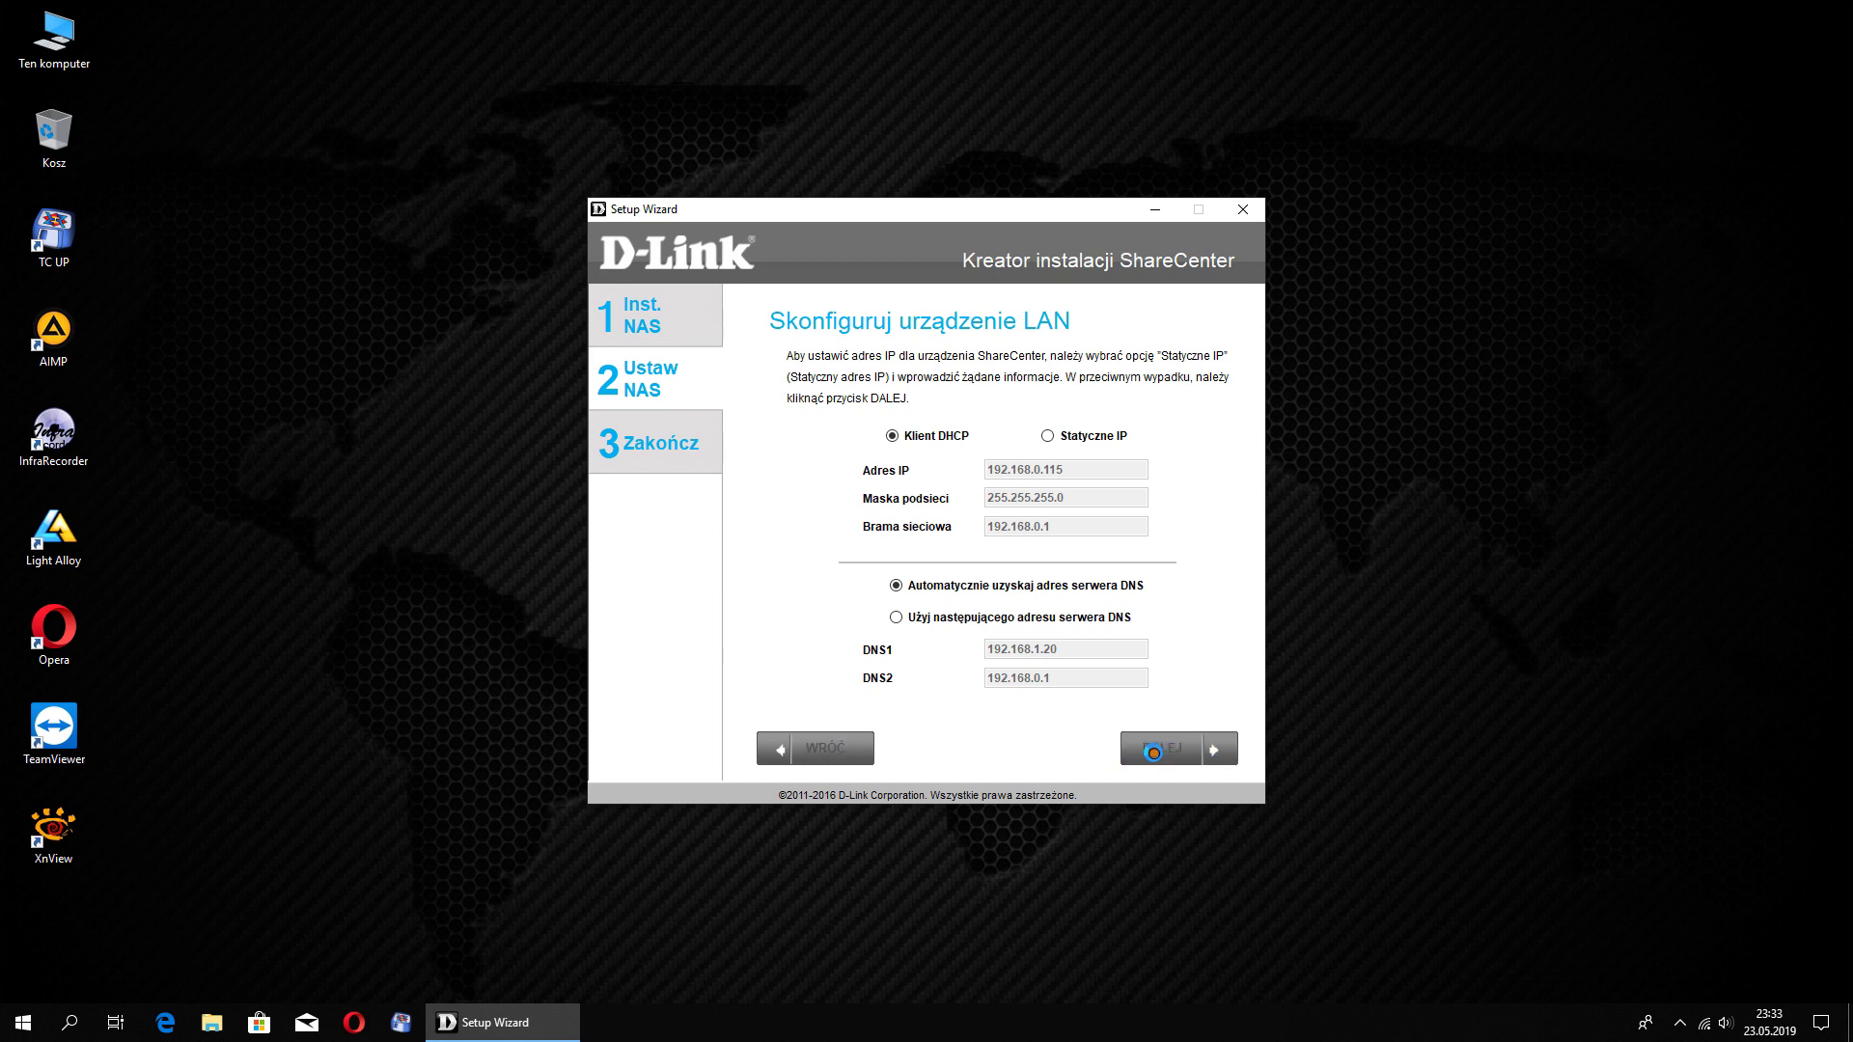
left_click(1154, 753)
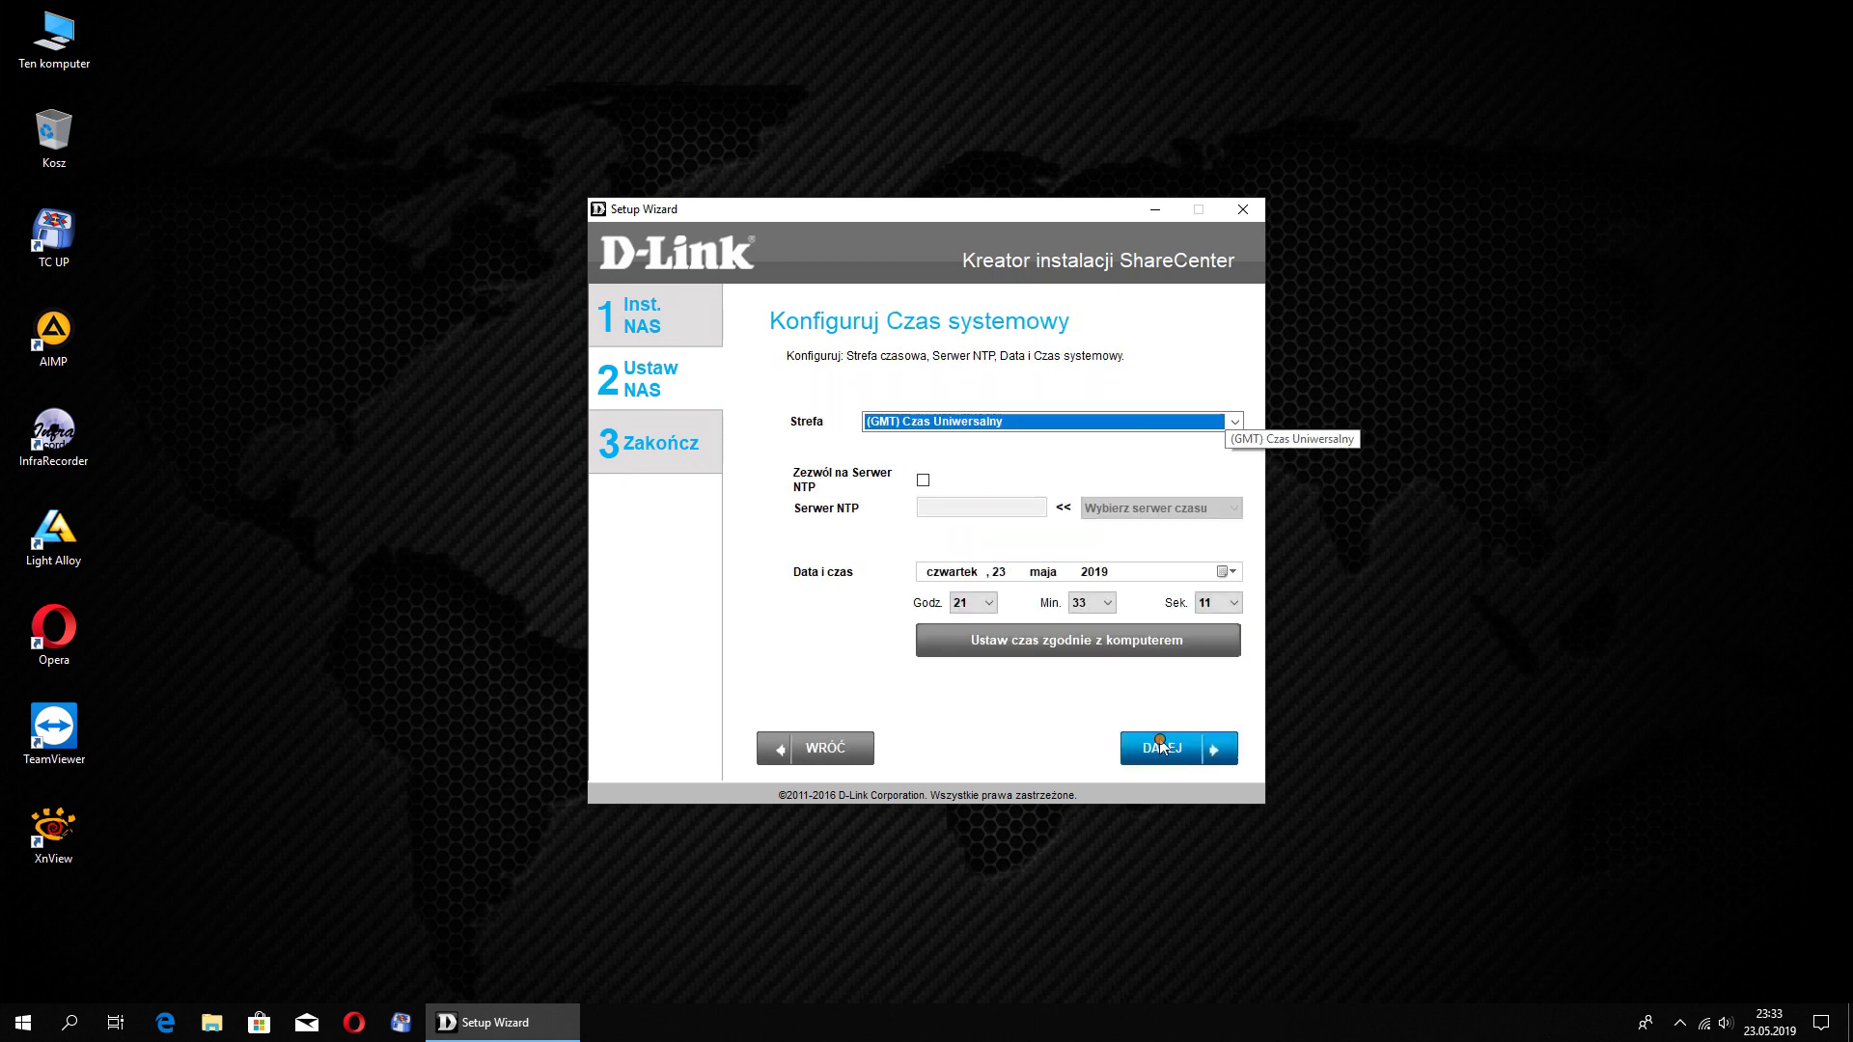
Set the time zone to (GMT+01:00) Sarajewo, Skopje, Warszawa, Zagrzeb, enable the NTP server ntp1.dlink.com, and advance to the RAID configuration
left_click(1235, 422)
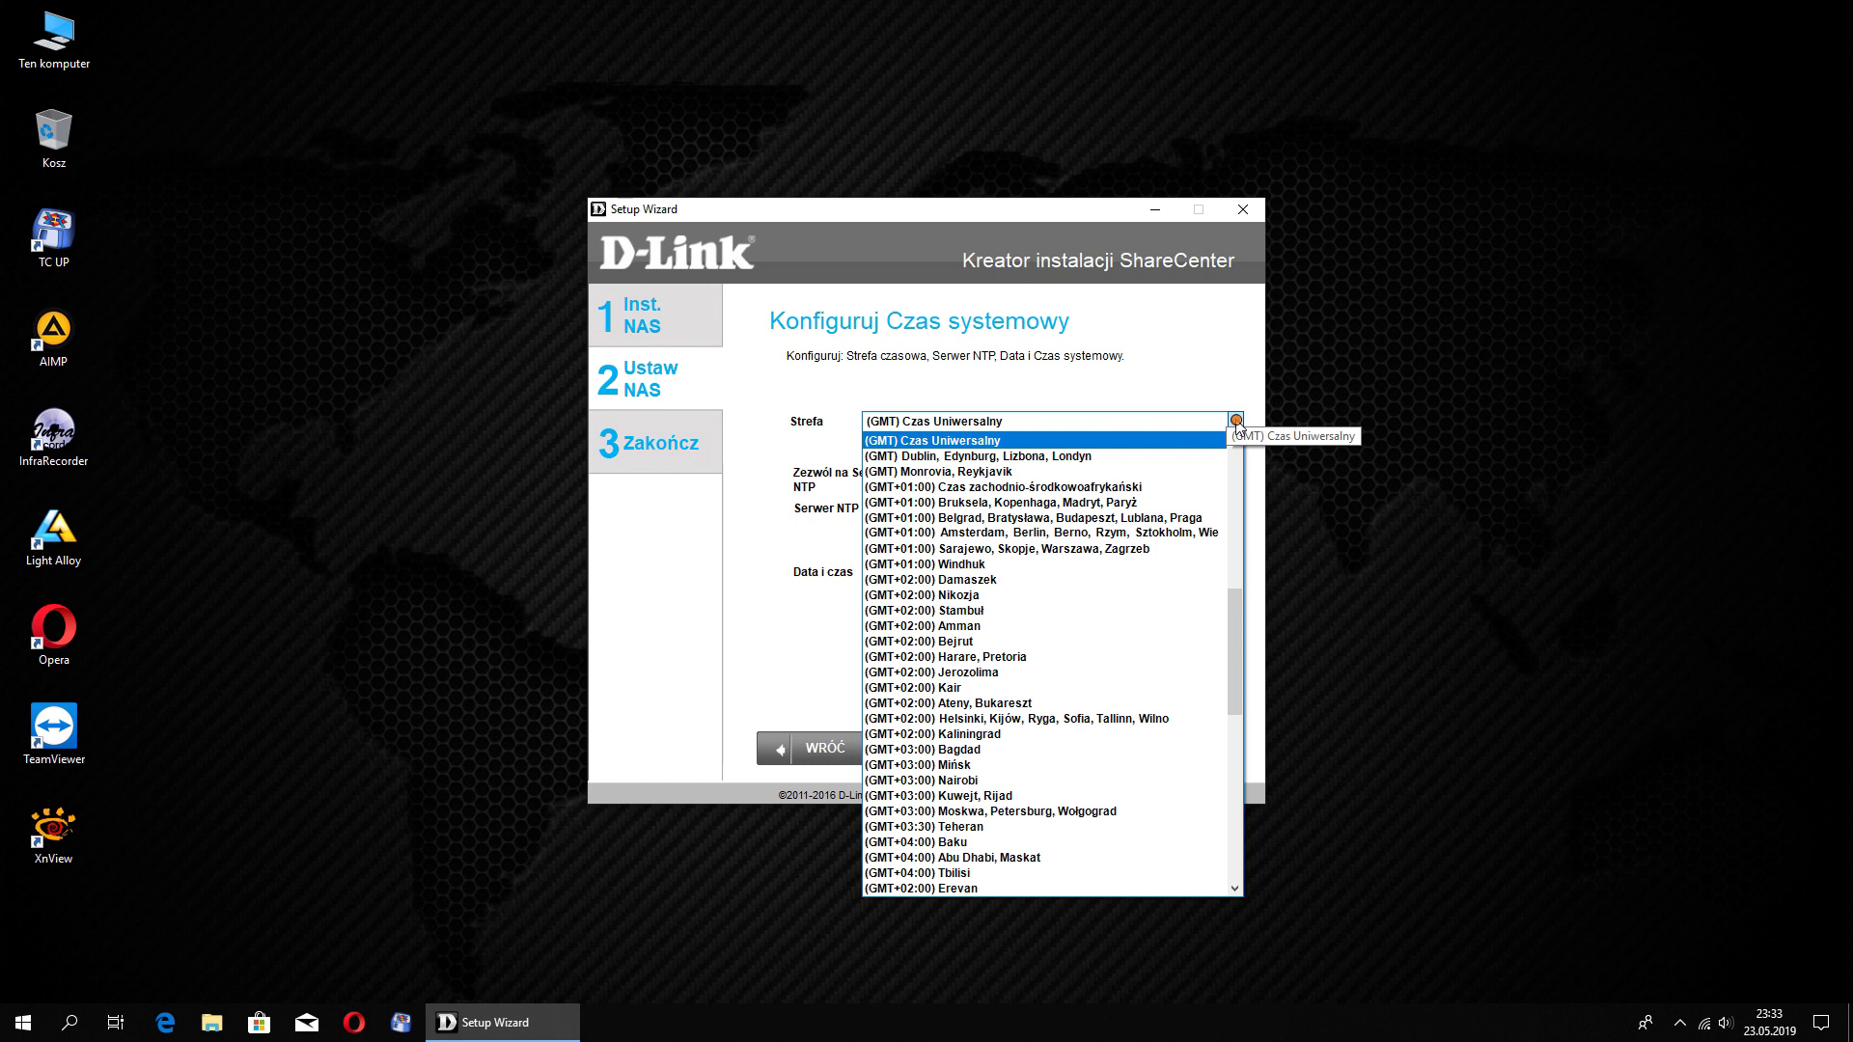
left_click(1122, 550)
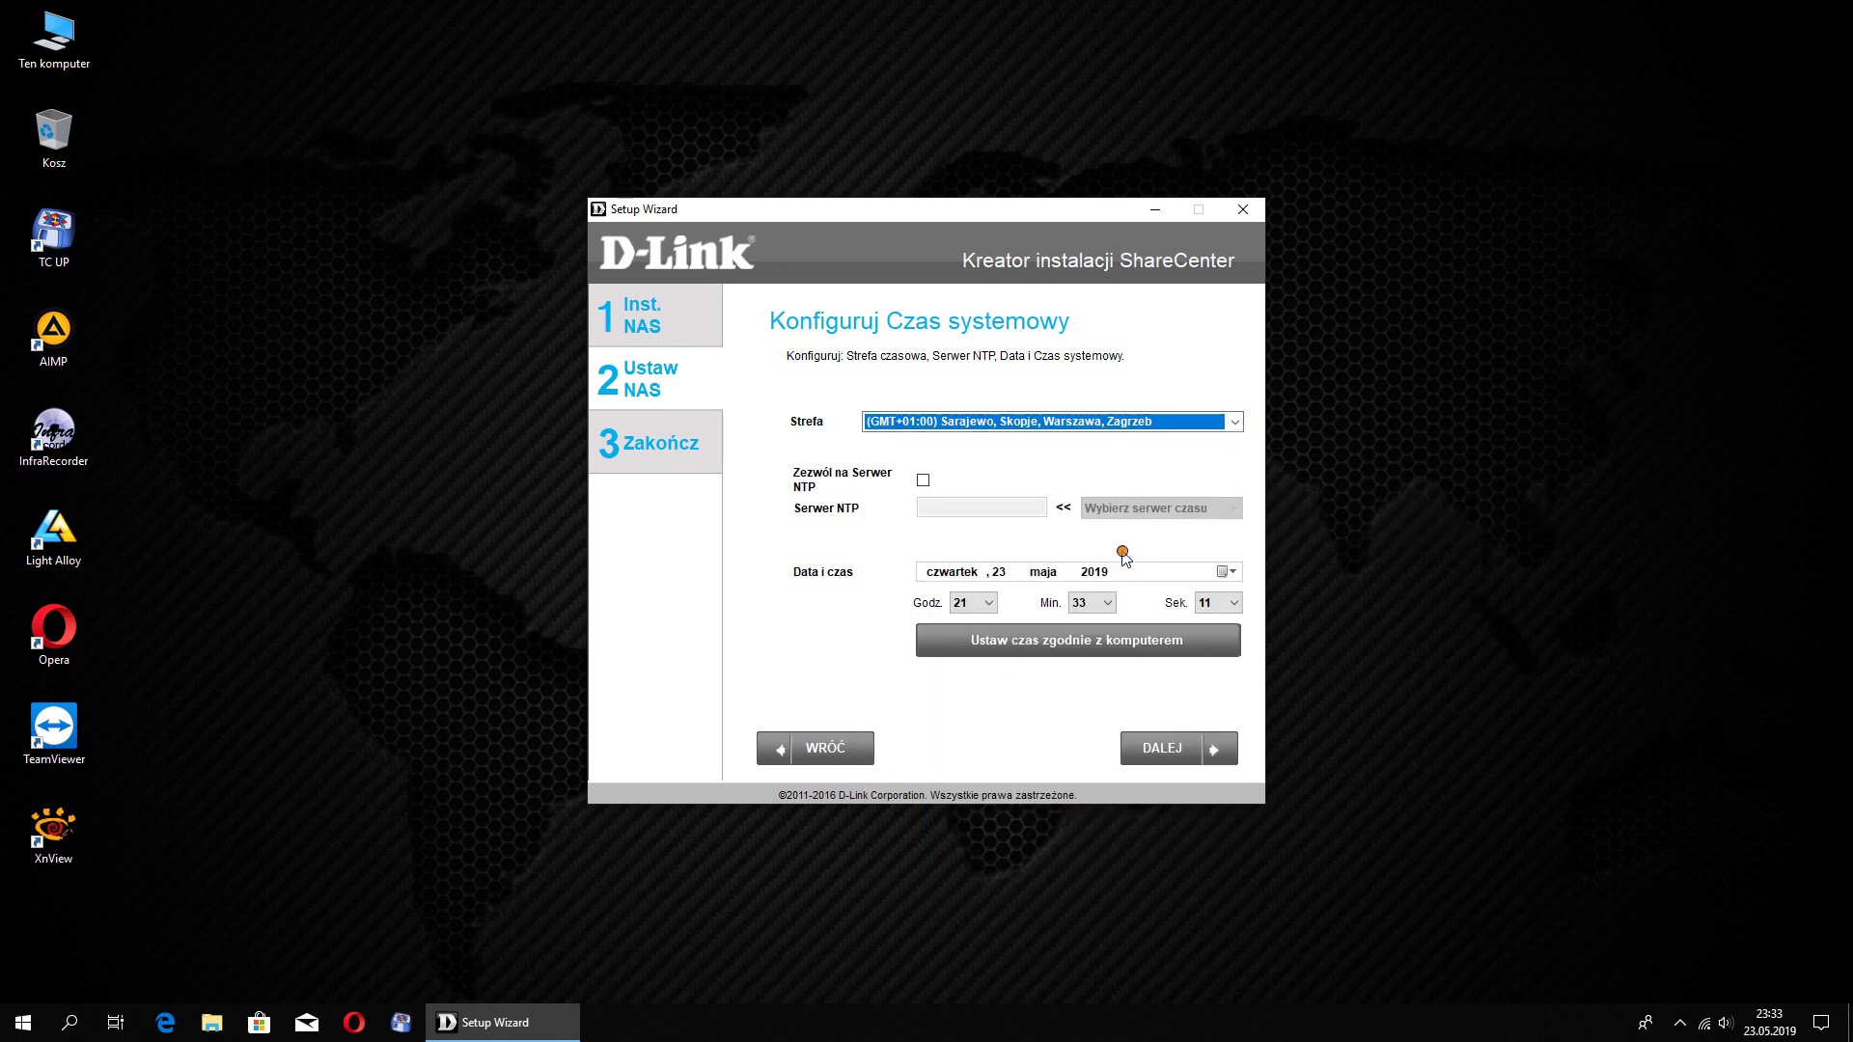
left_click(921, 481)
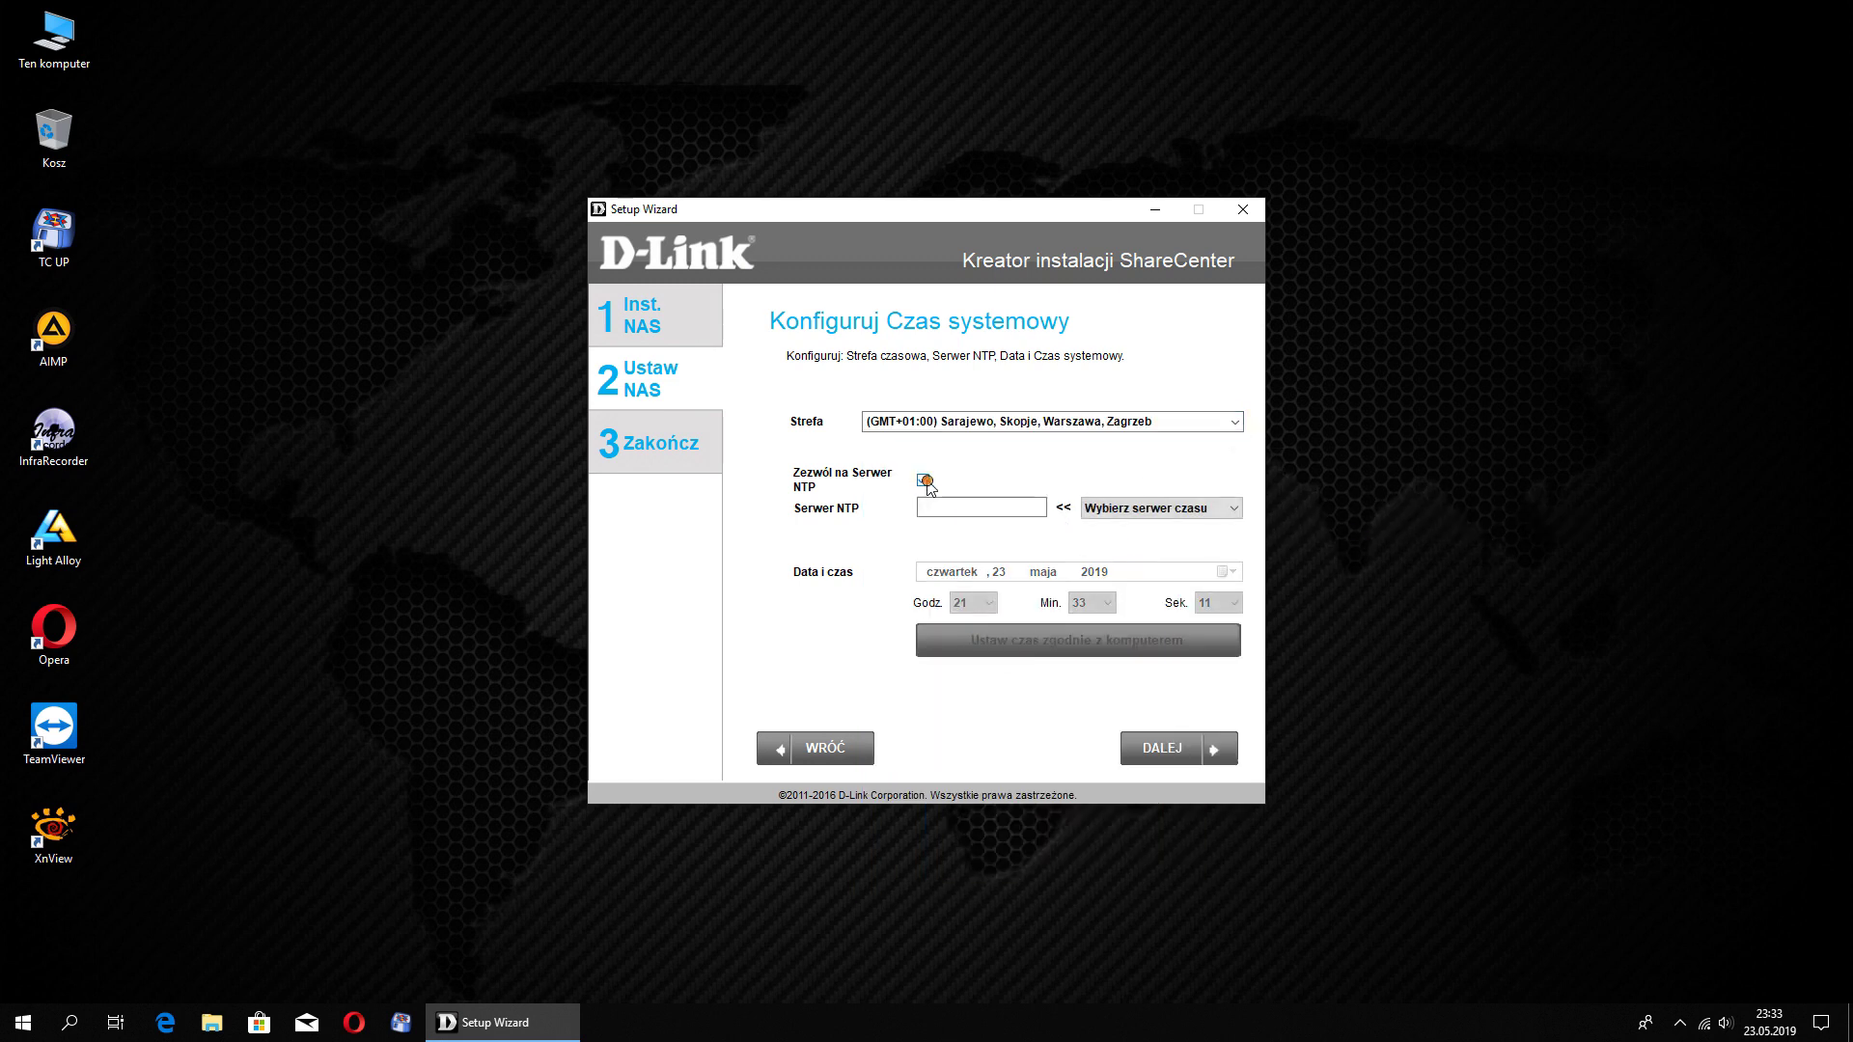
left_click(1127, 509)
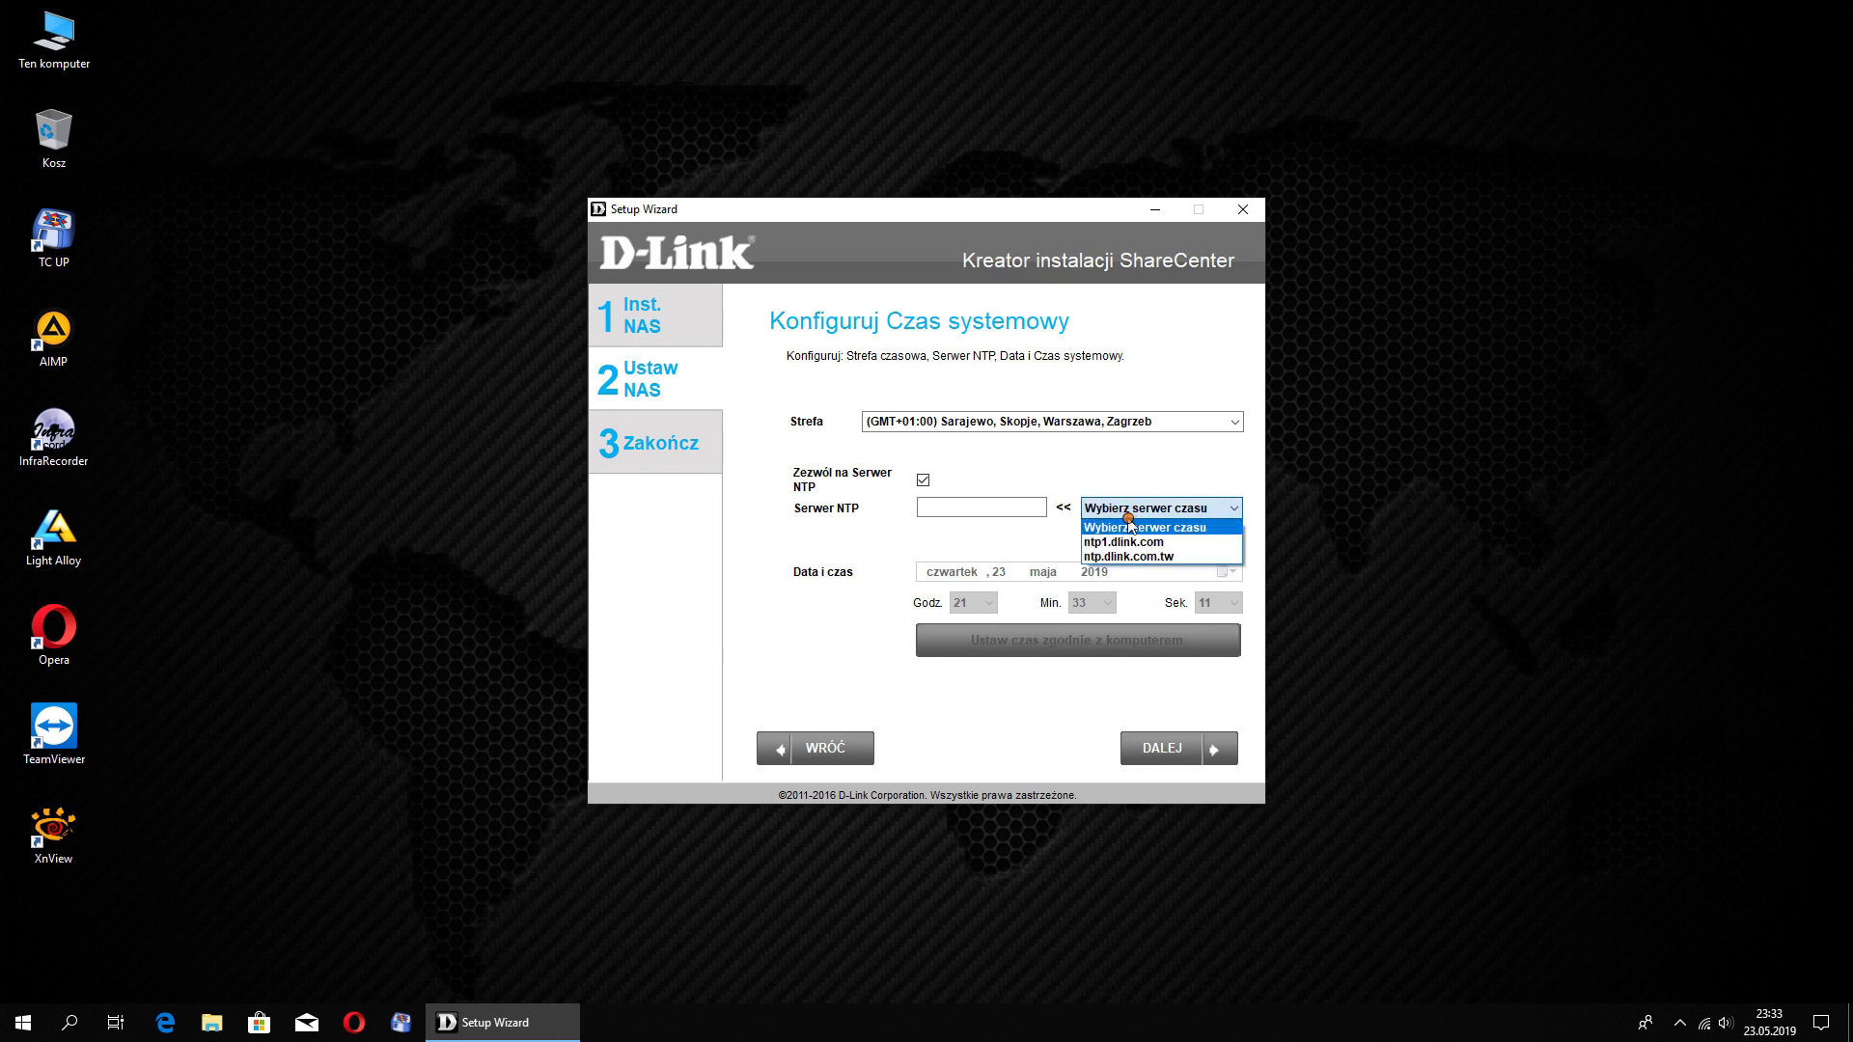
left_click(1131, 541)
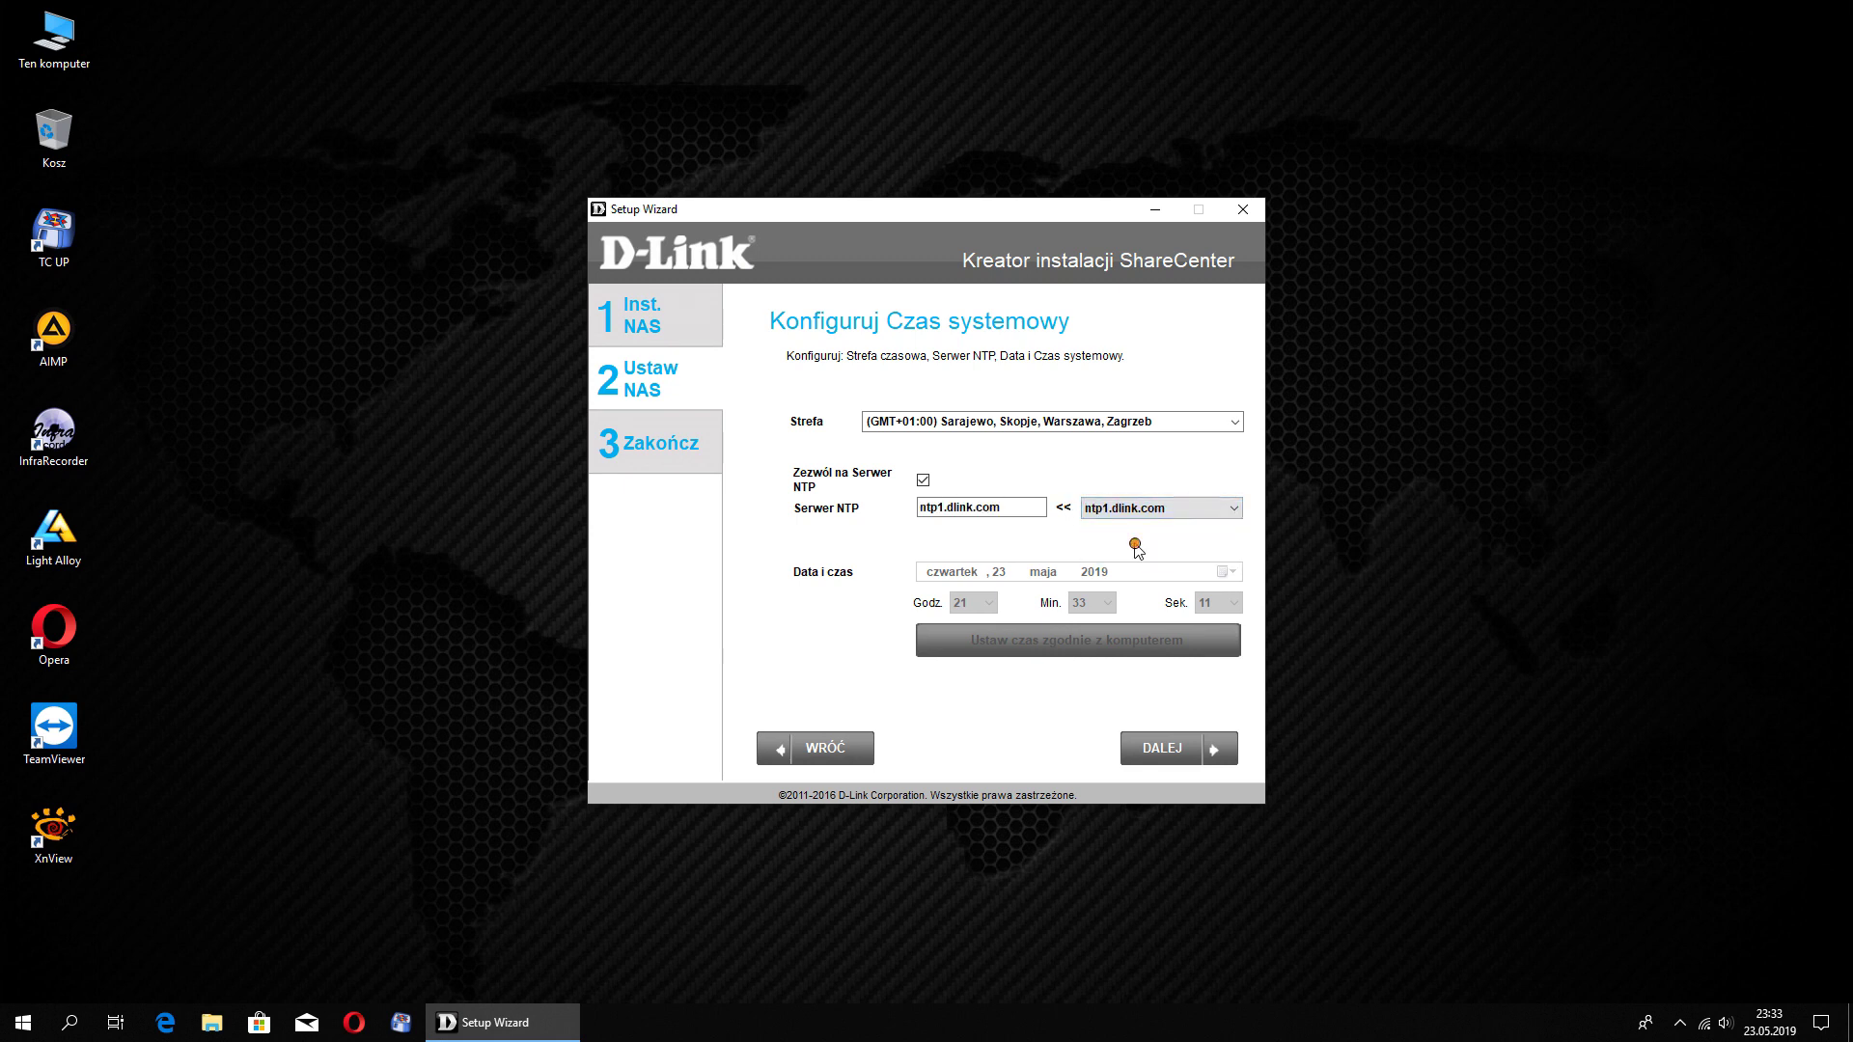
left_click(1164, 751)
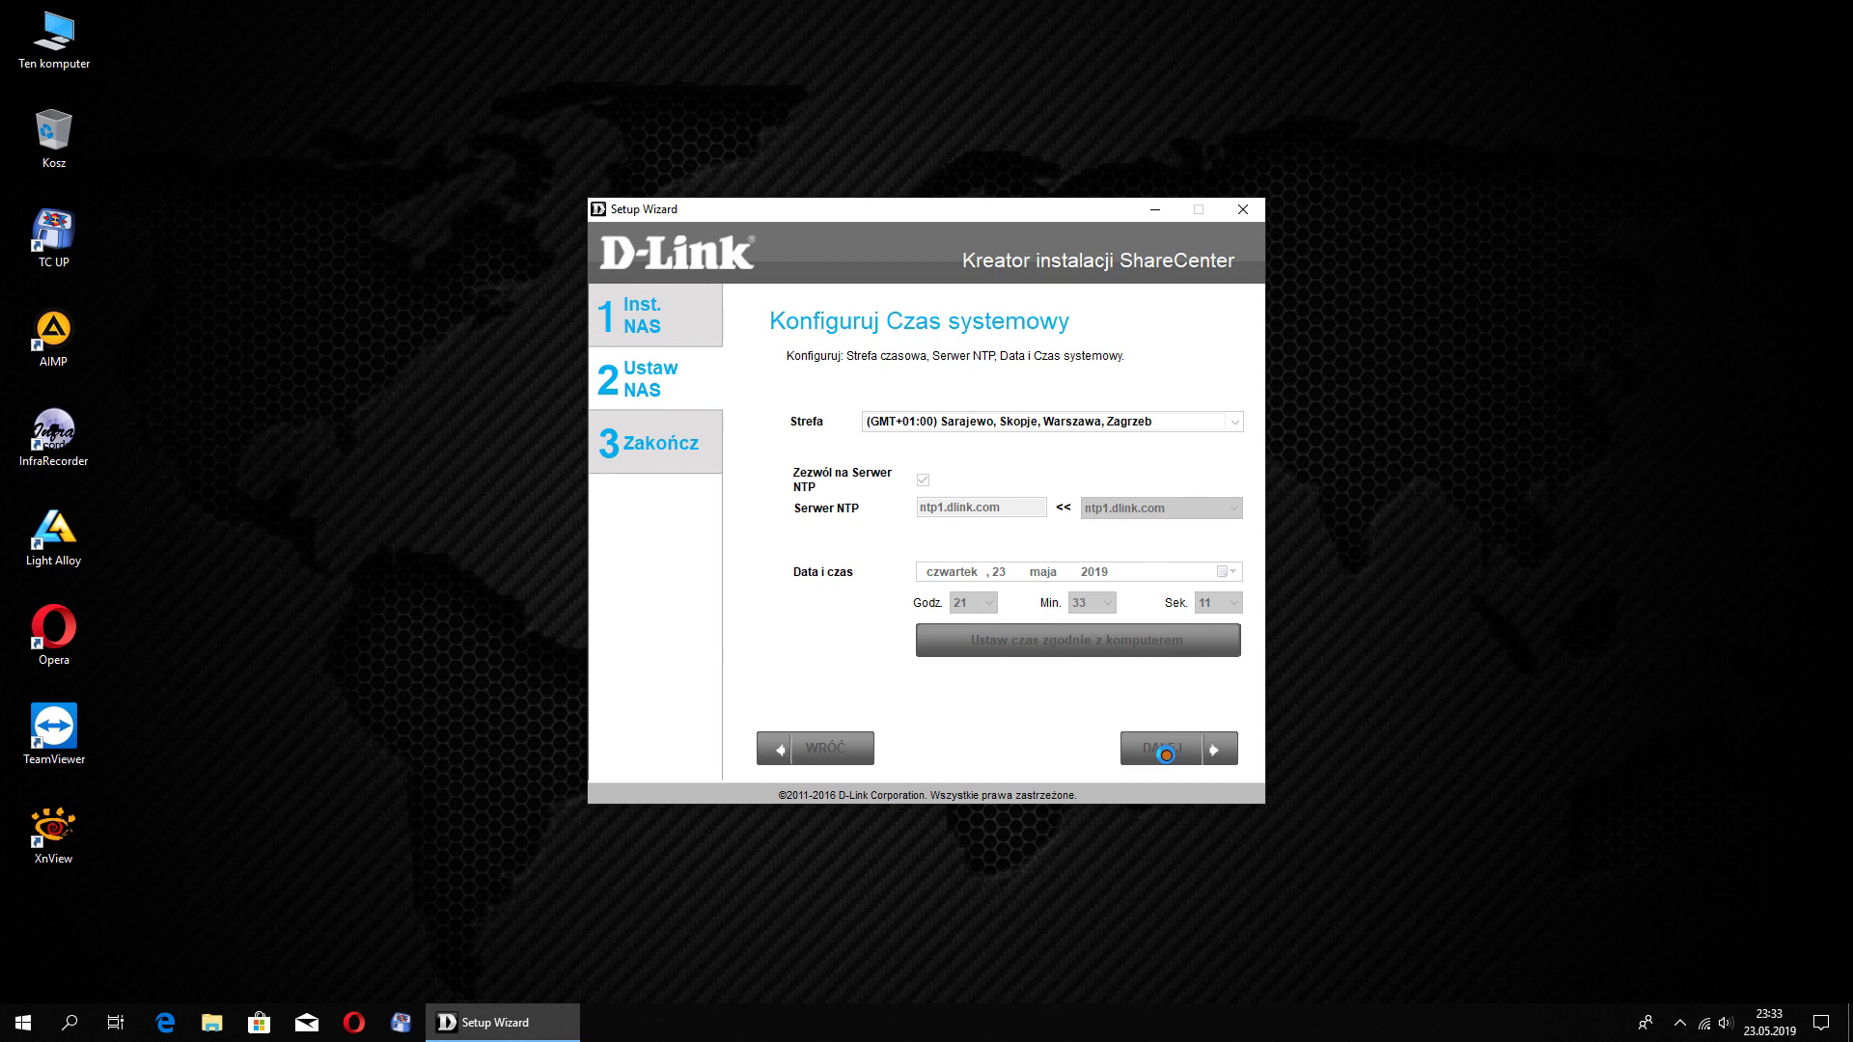
left_click(1166, 757)
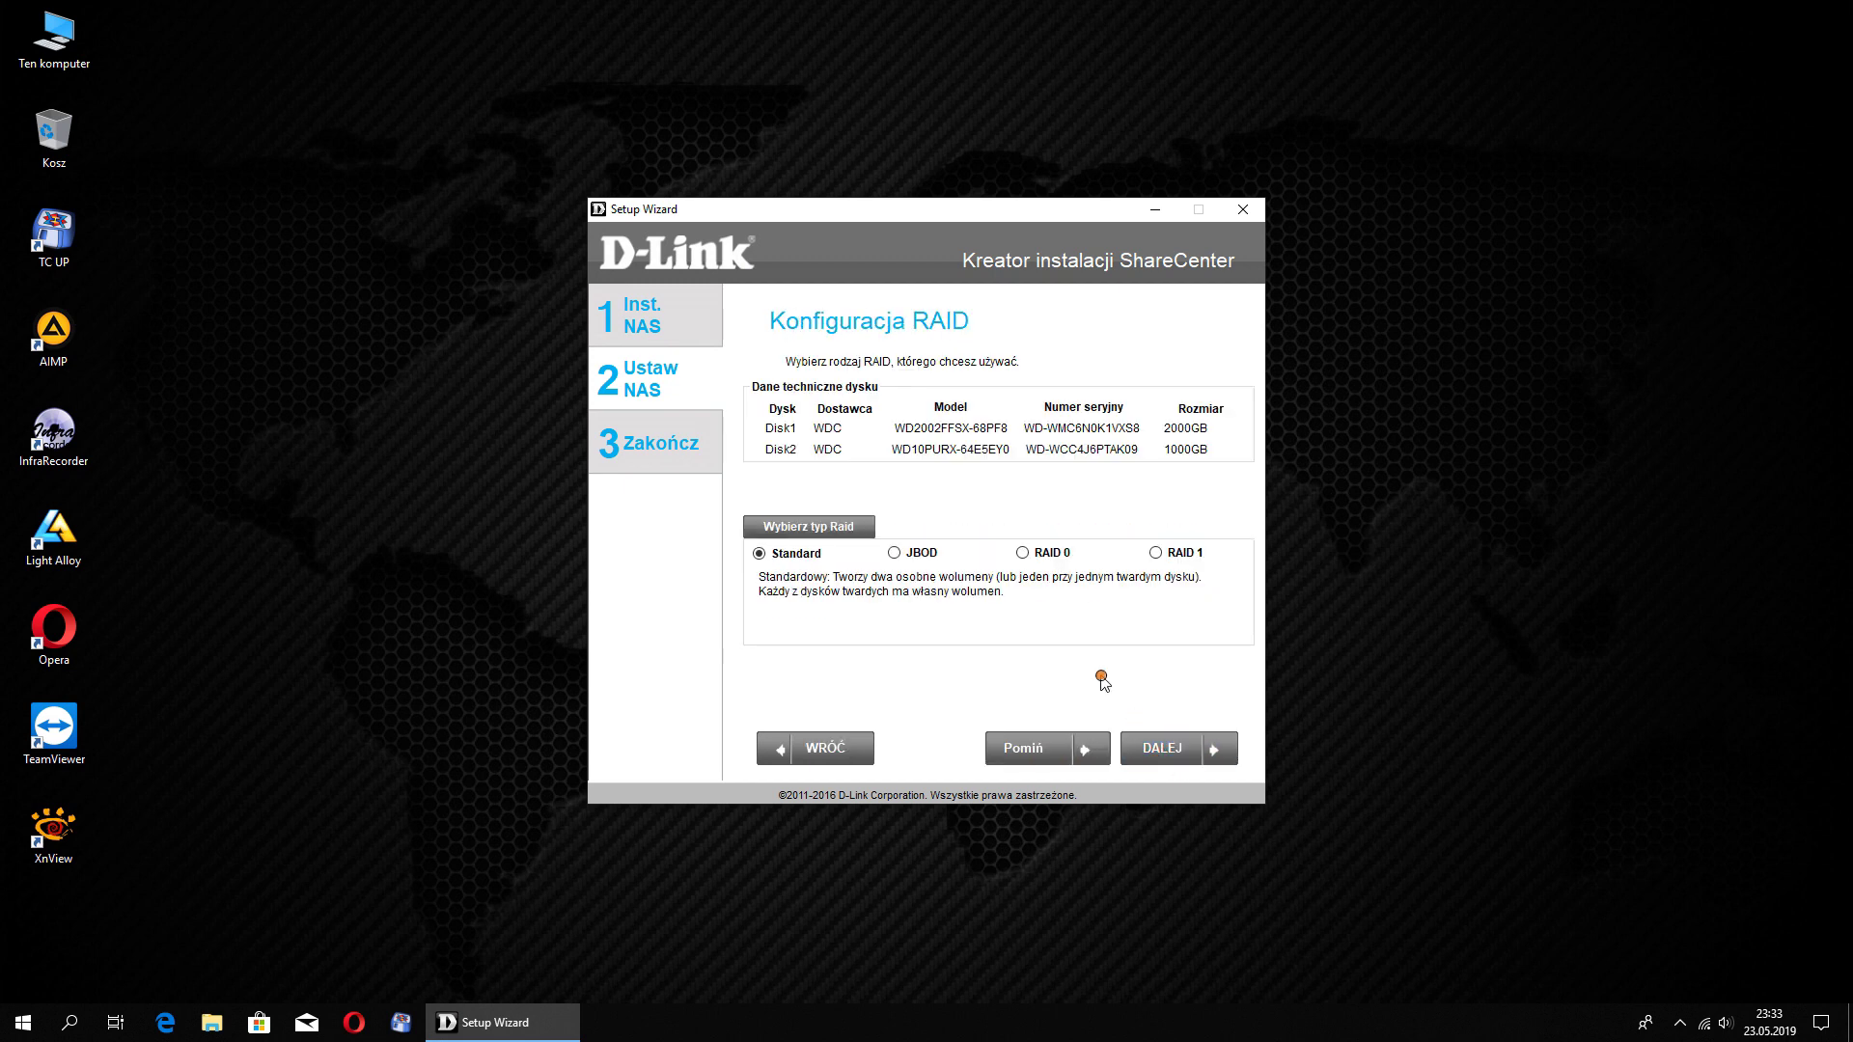
Review the RAID type descriptions, keep the Standard type, and map the two volumes to drive letters Z: and Y:
mouse_move(930, 551)
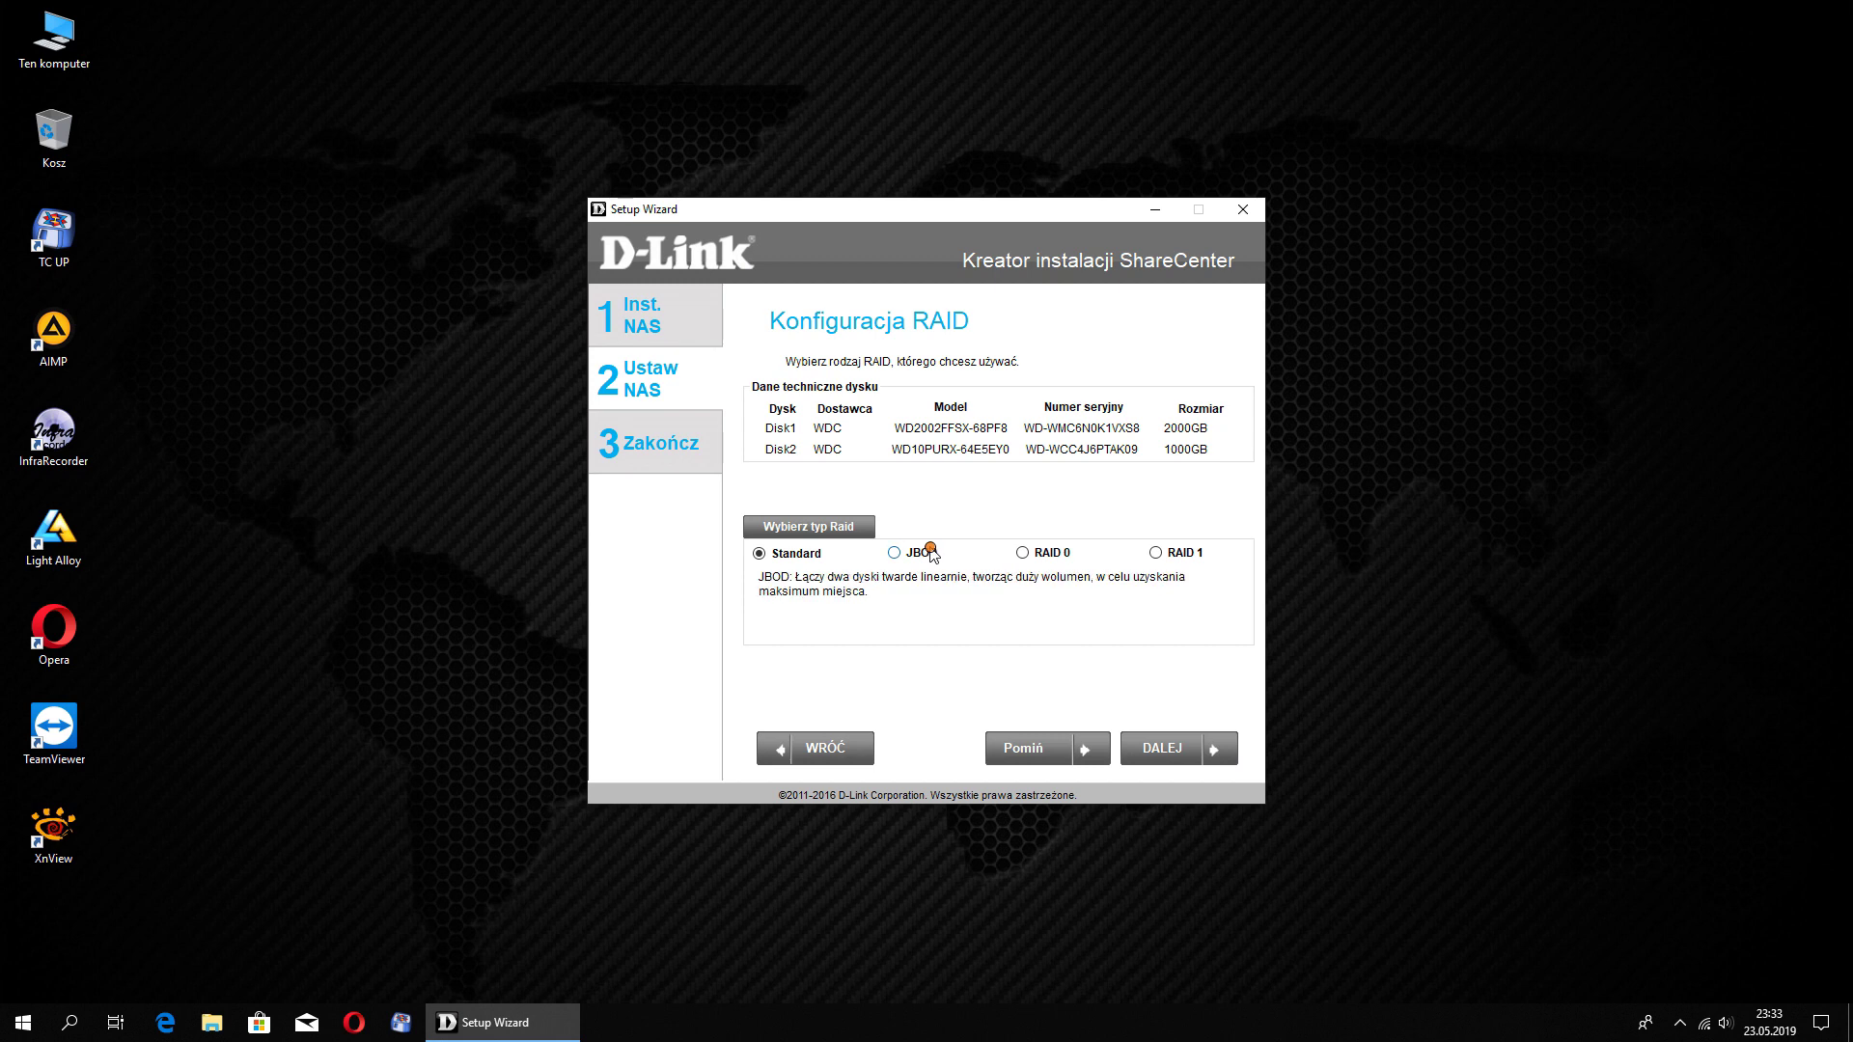
mouse_move(1044, 556)
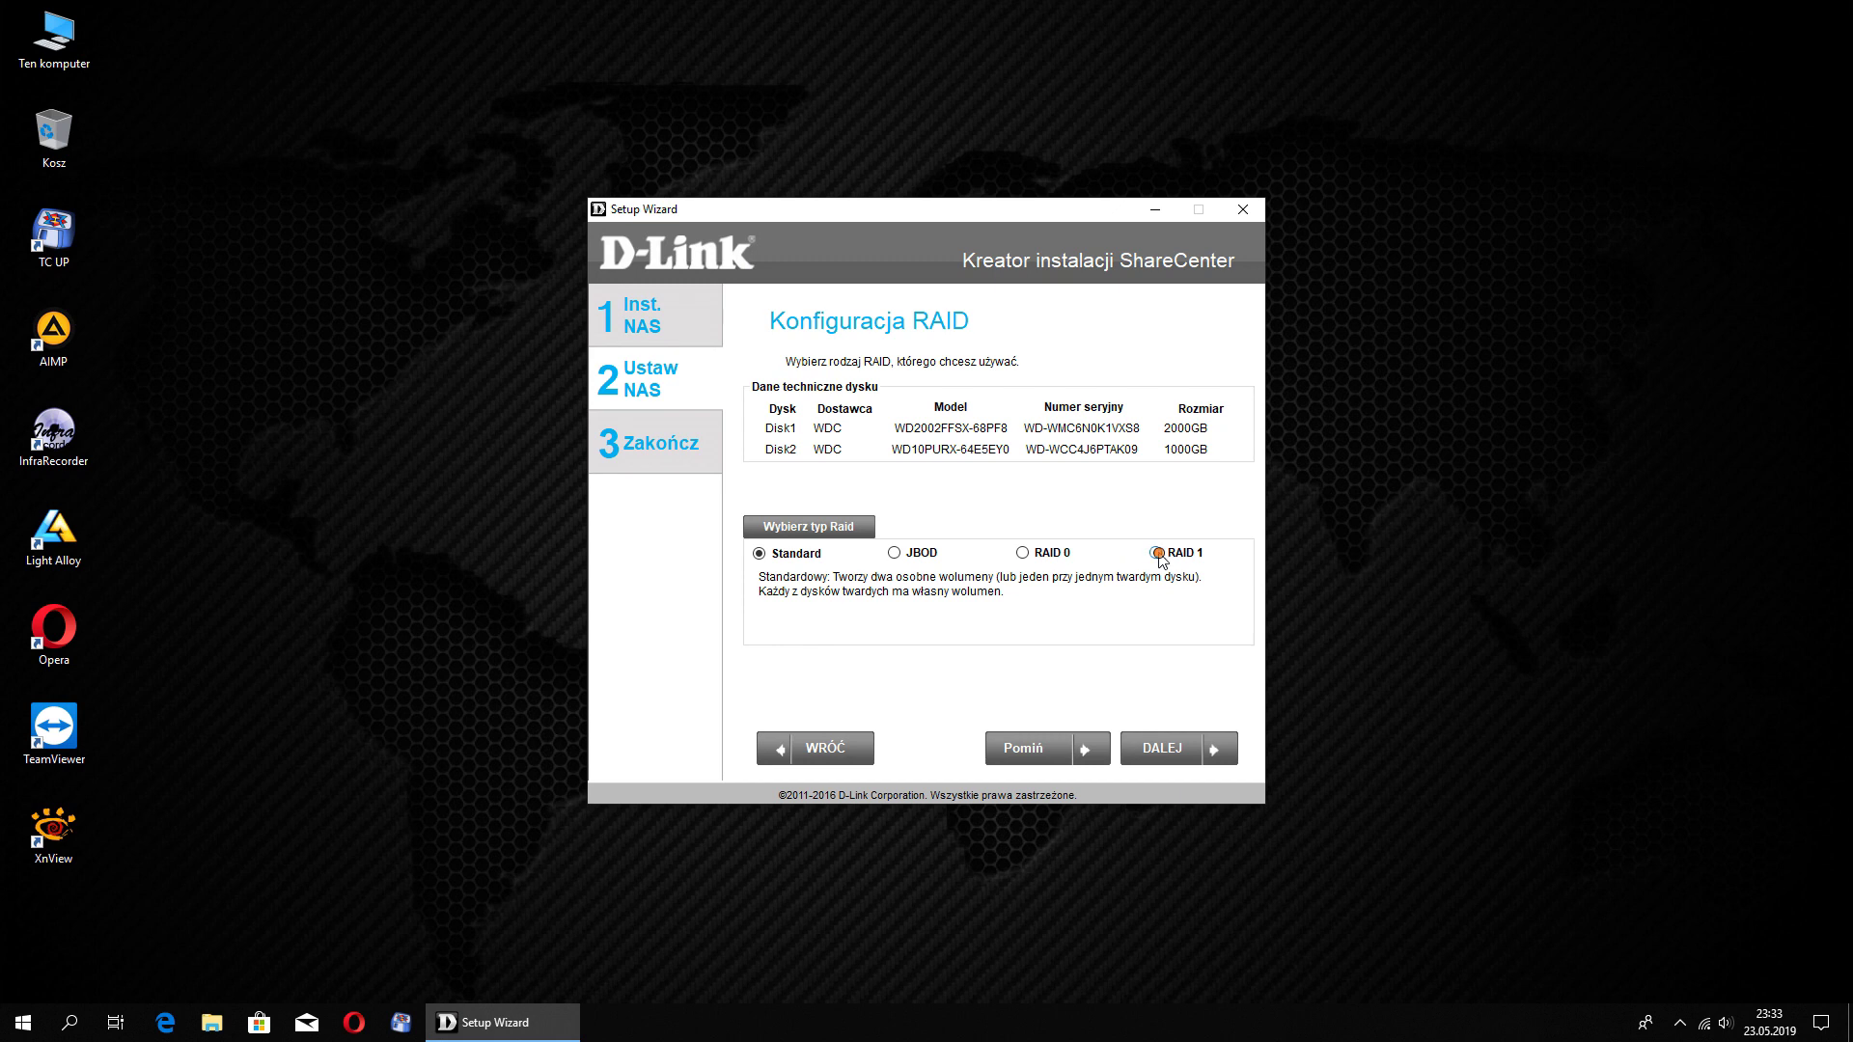
mouse_move(1181, 557)
left_click(1170, 754)
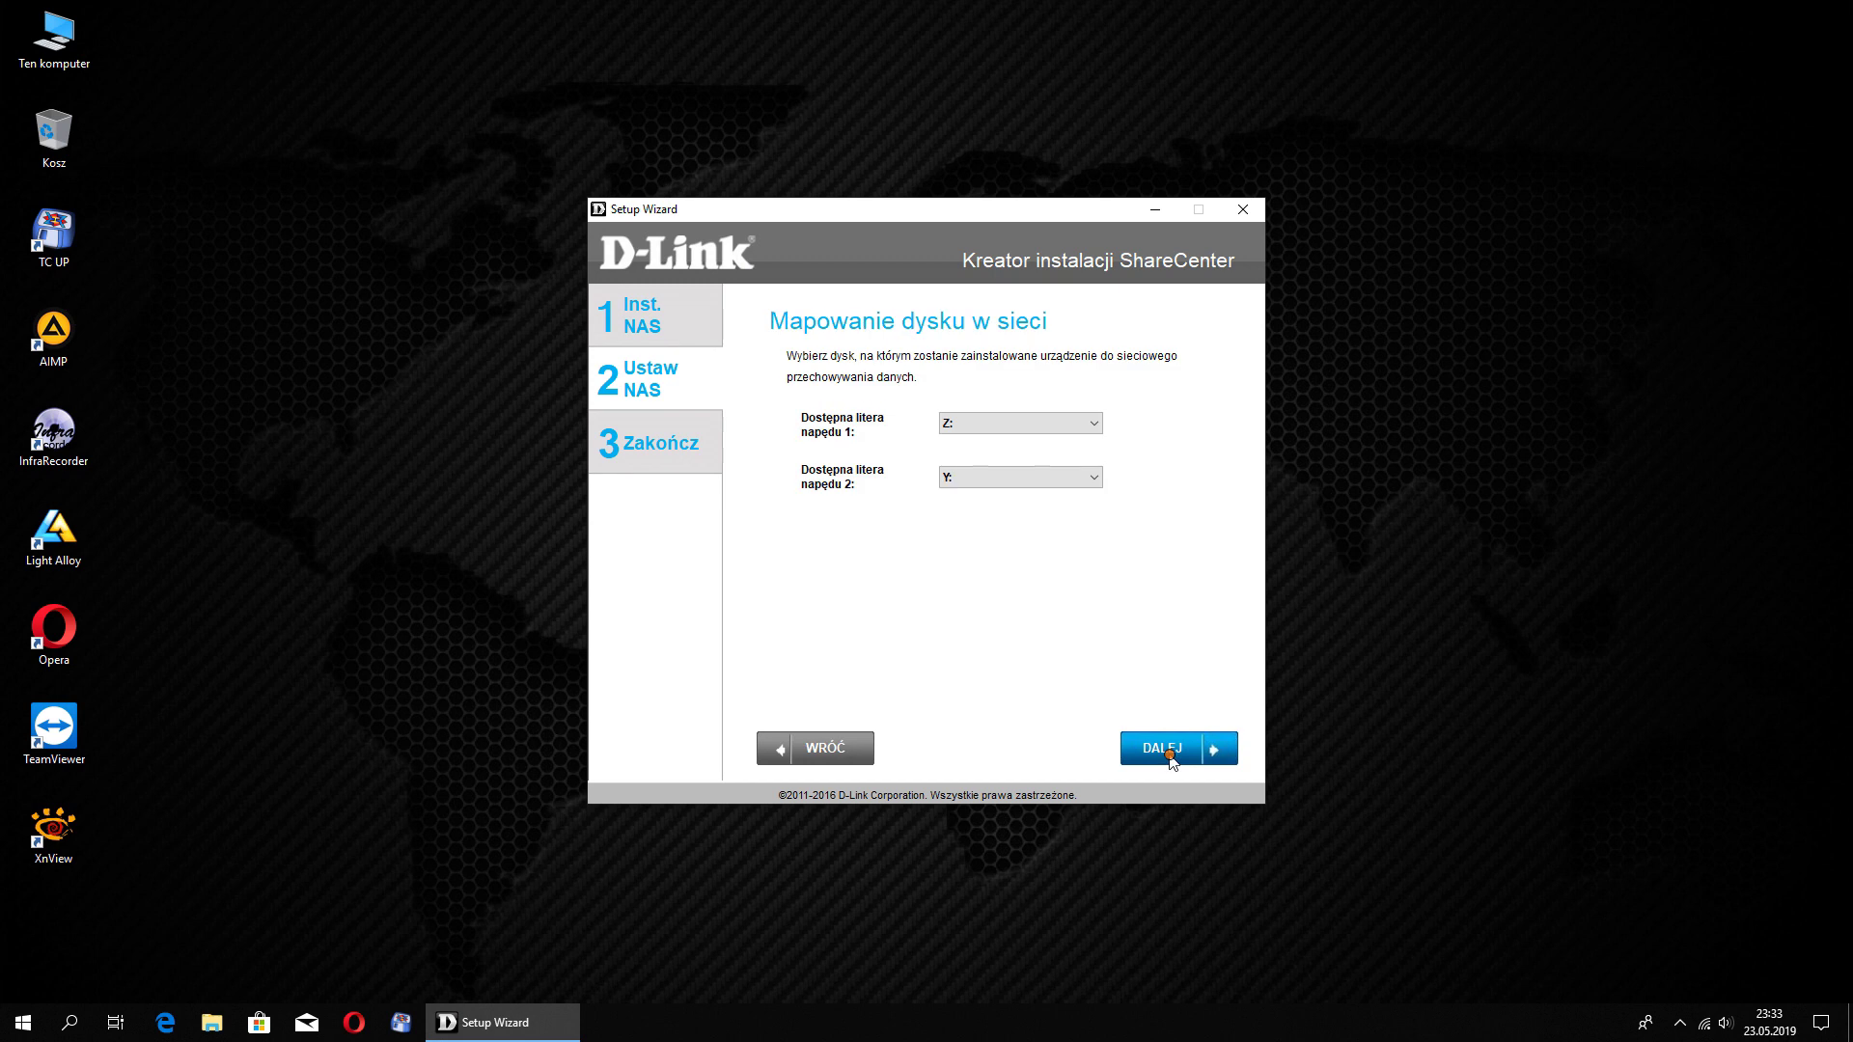
left_click(1170, 758)
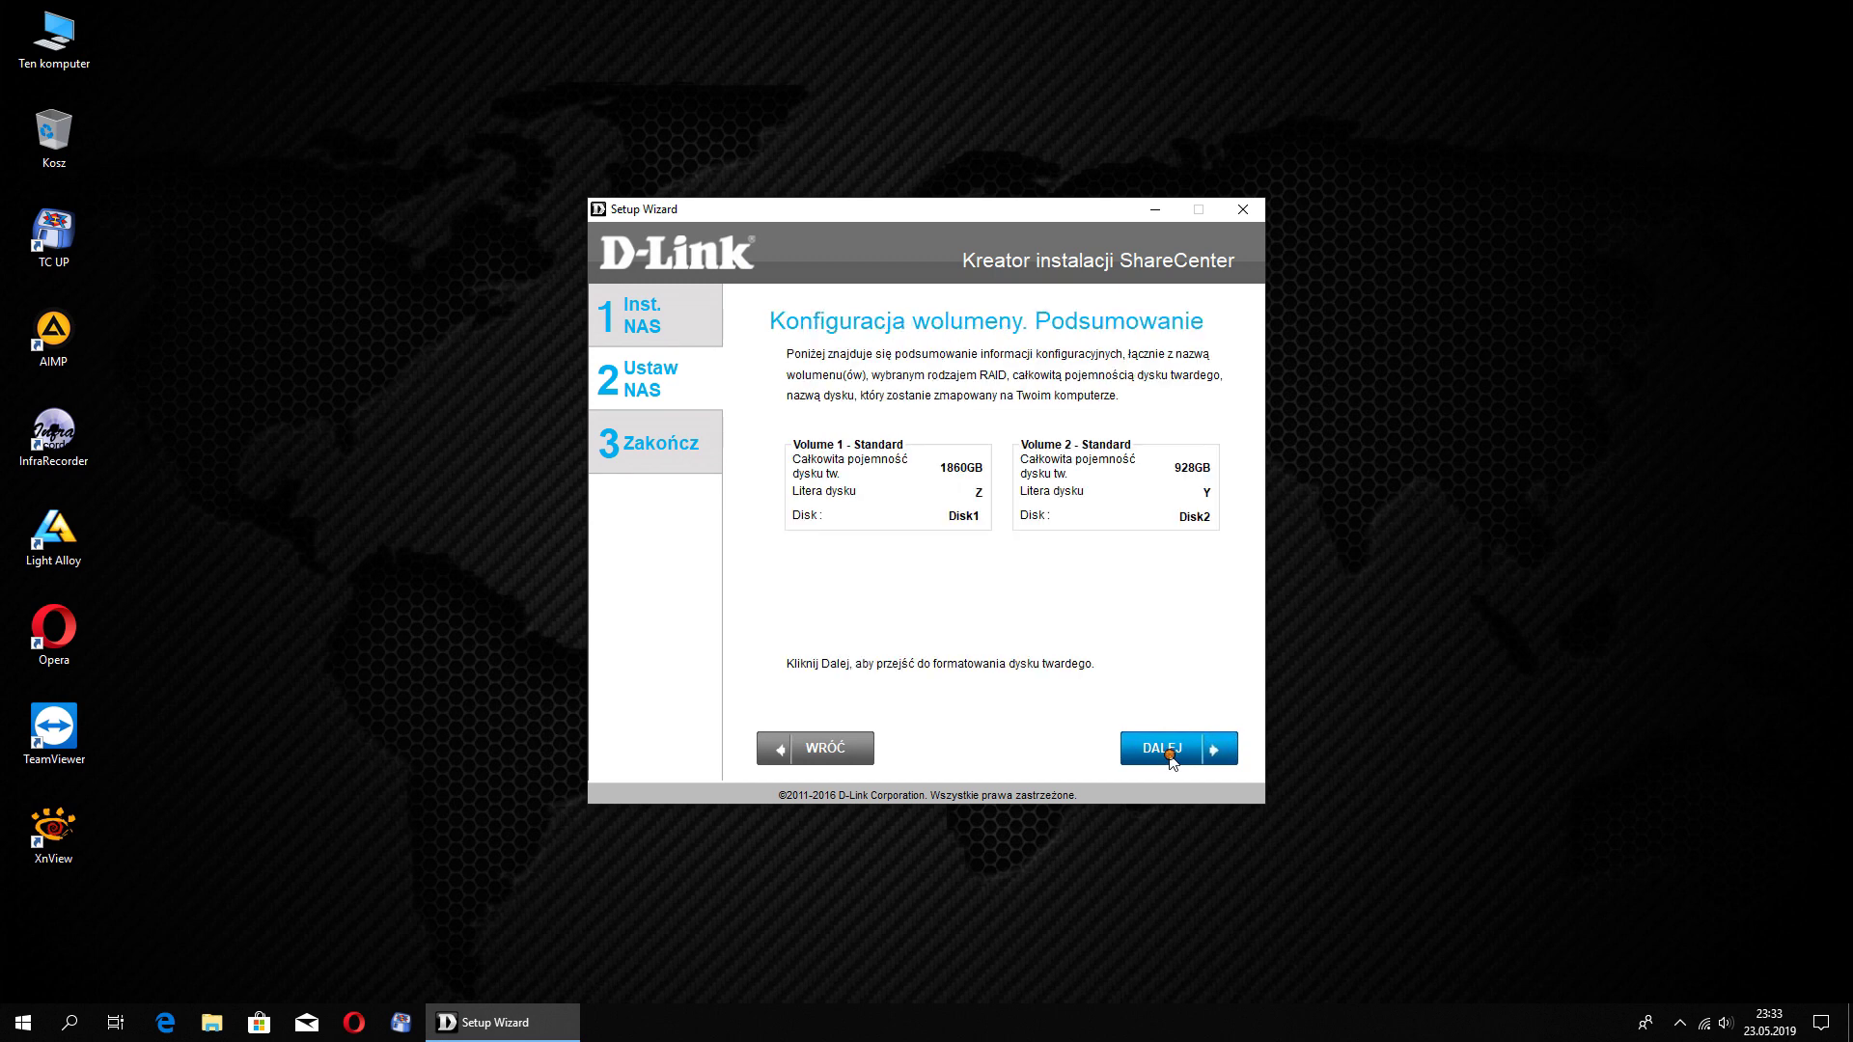
Format both NAS disks with the summarized volume configuration, accepting the deletion of all data, and continue once formatting ends
left_click(1171, 758)
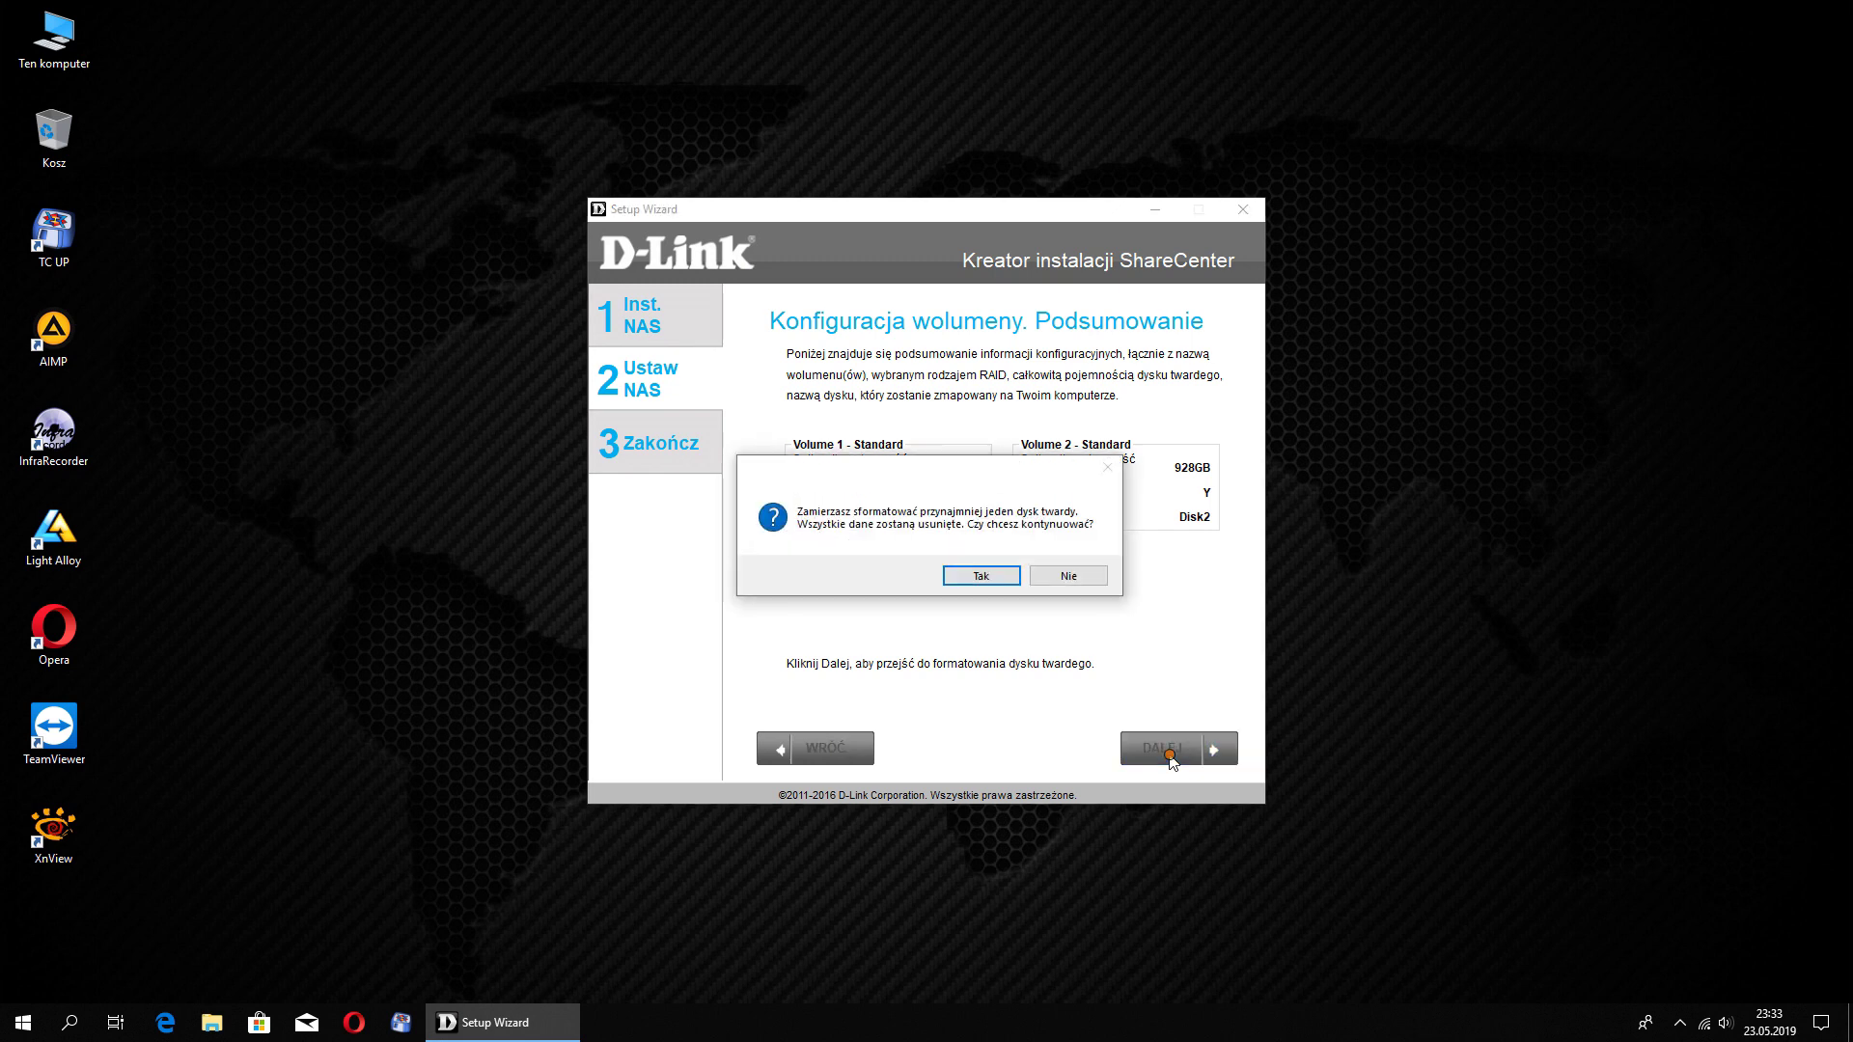
left_click(1006, 574)
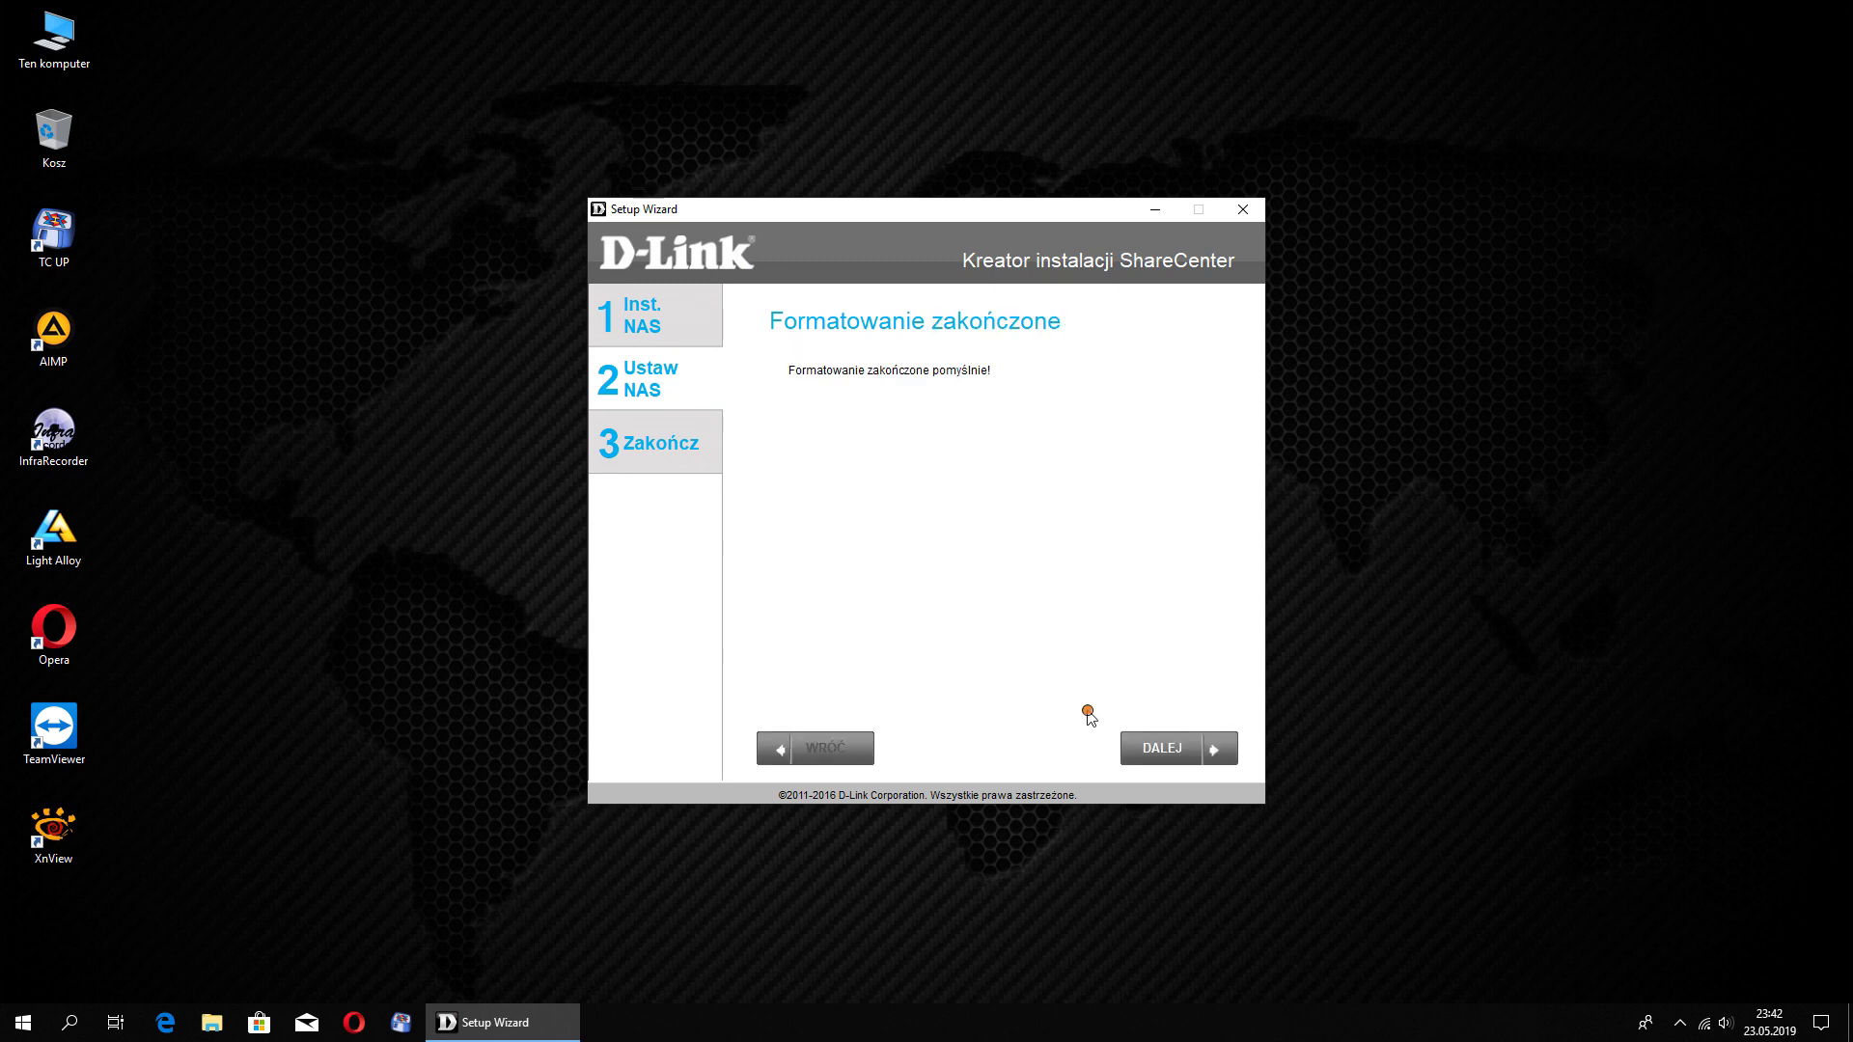
left_click(1135, 758)
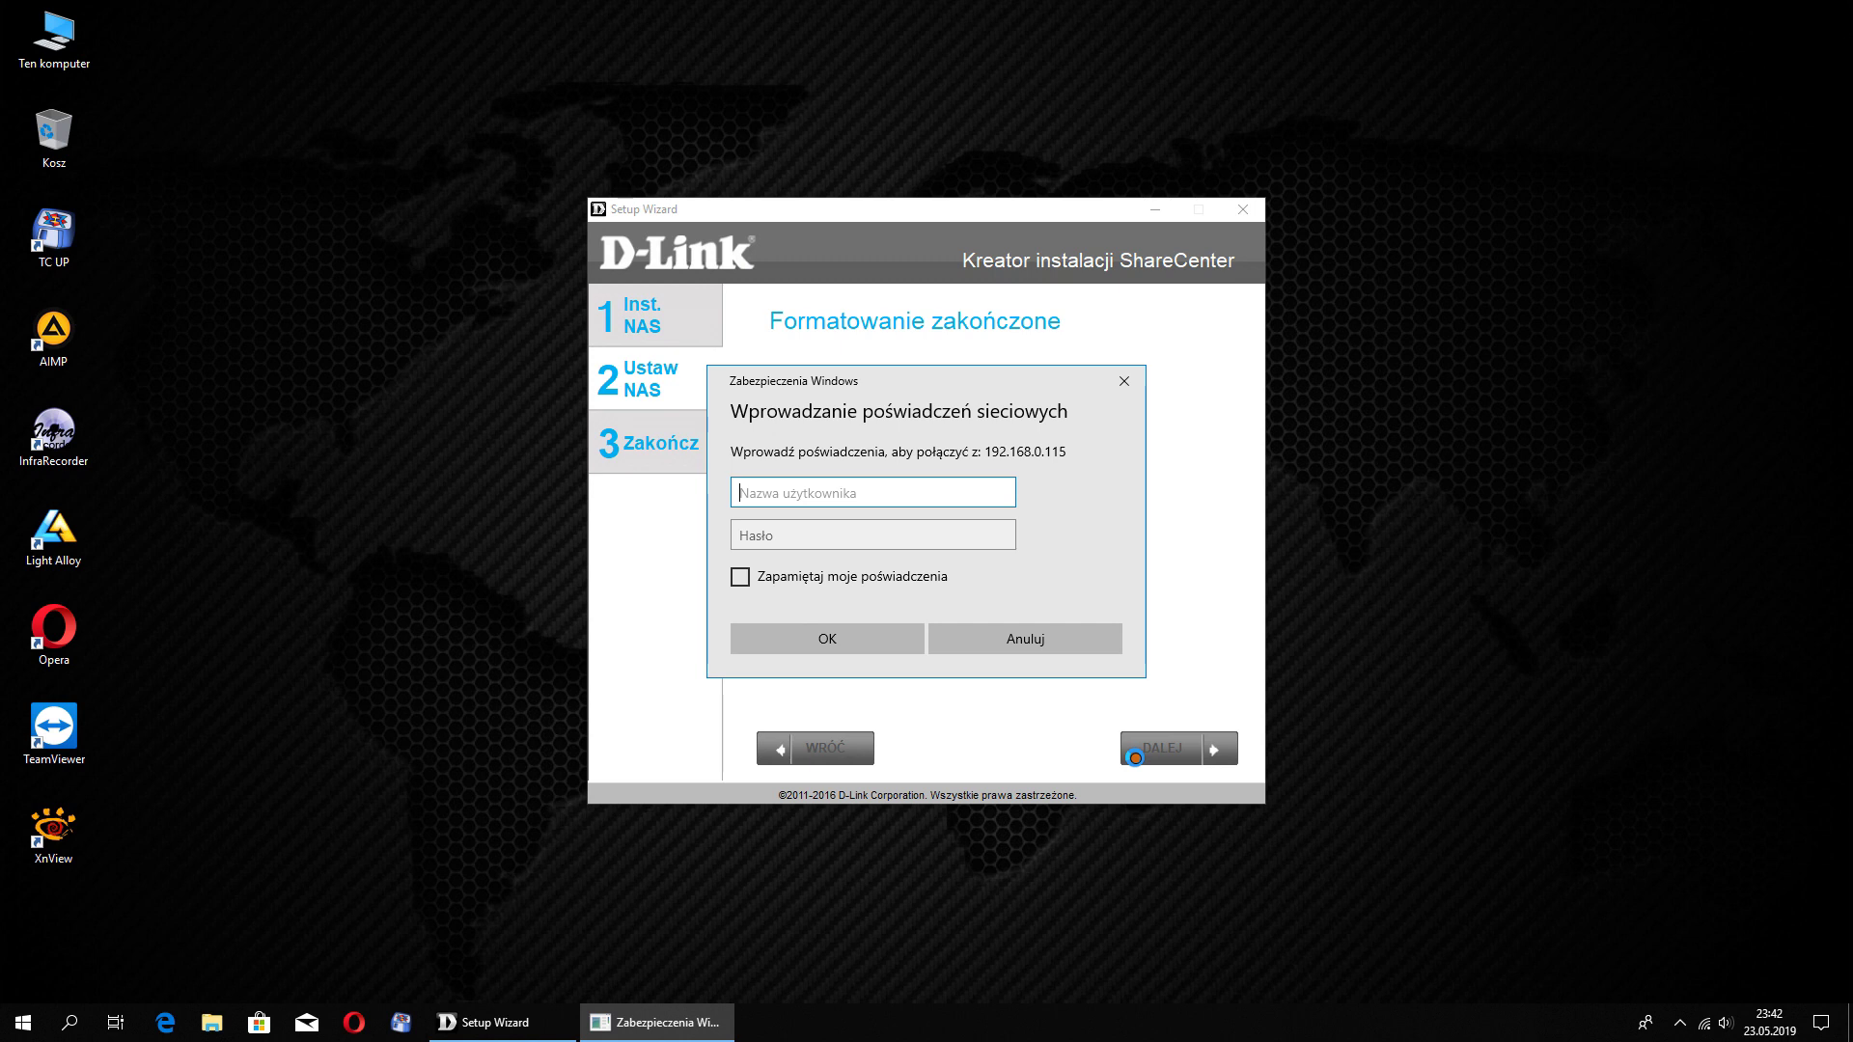
Enter administrator as the network user name and fill in the password to connect to 192.168.0.115
type("administrator")
left_click(835, 534)
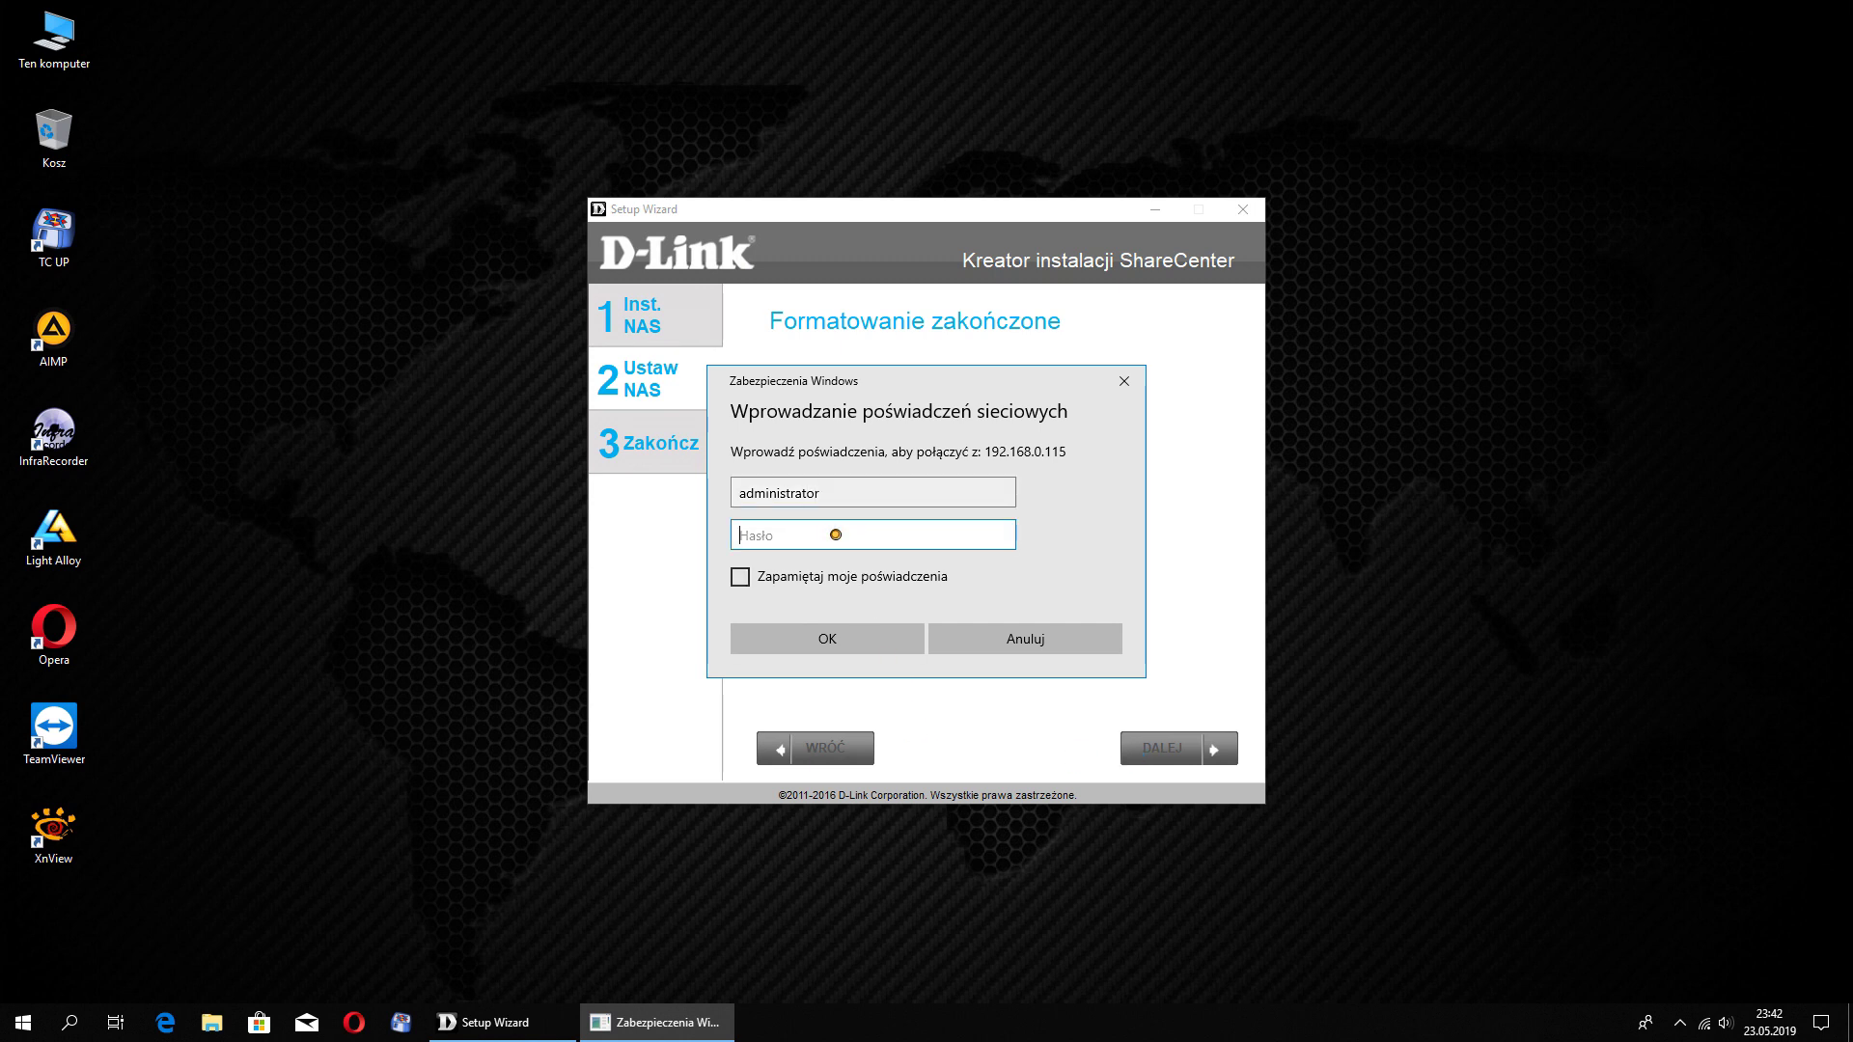
type("•••••")
left_click(858, 637)
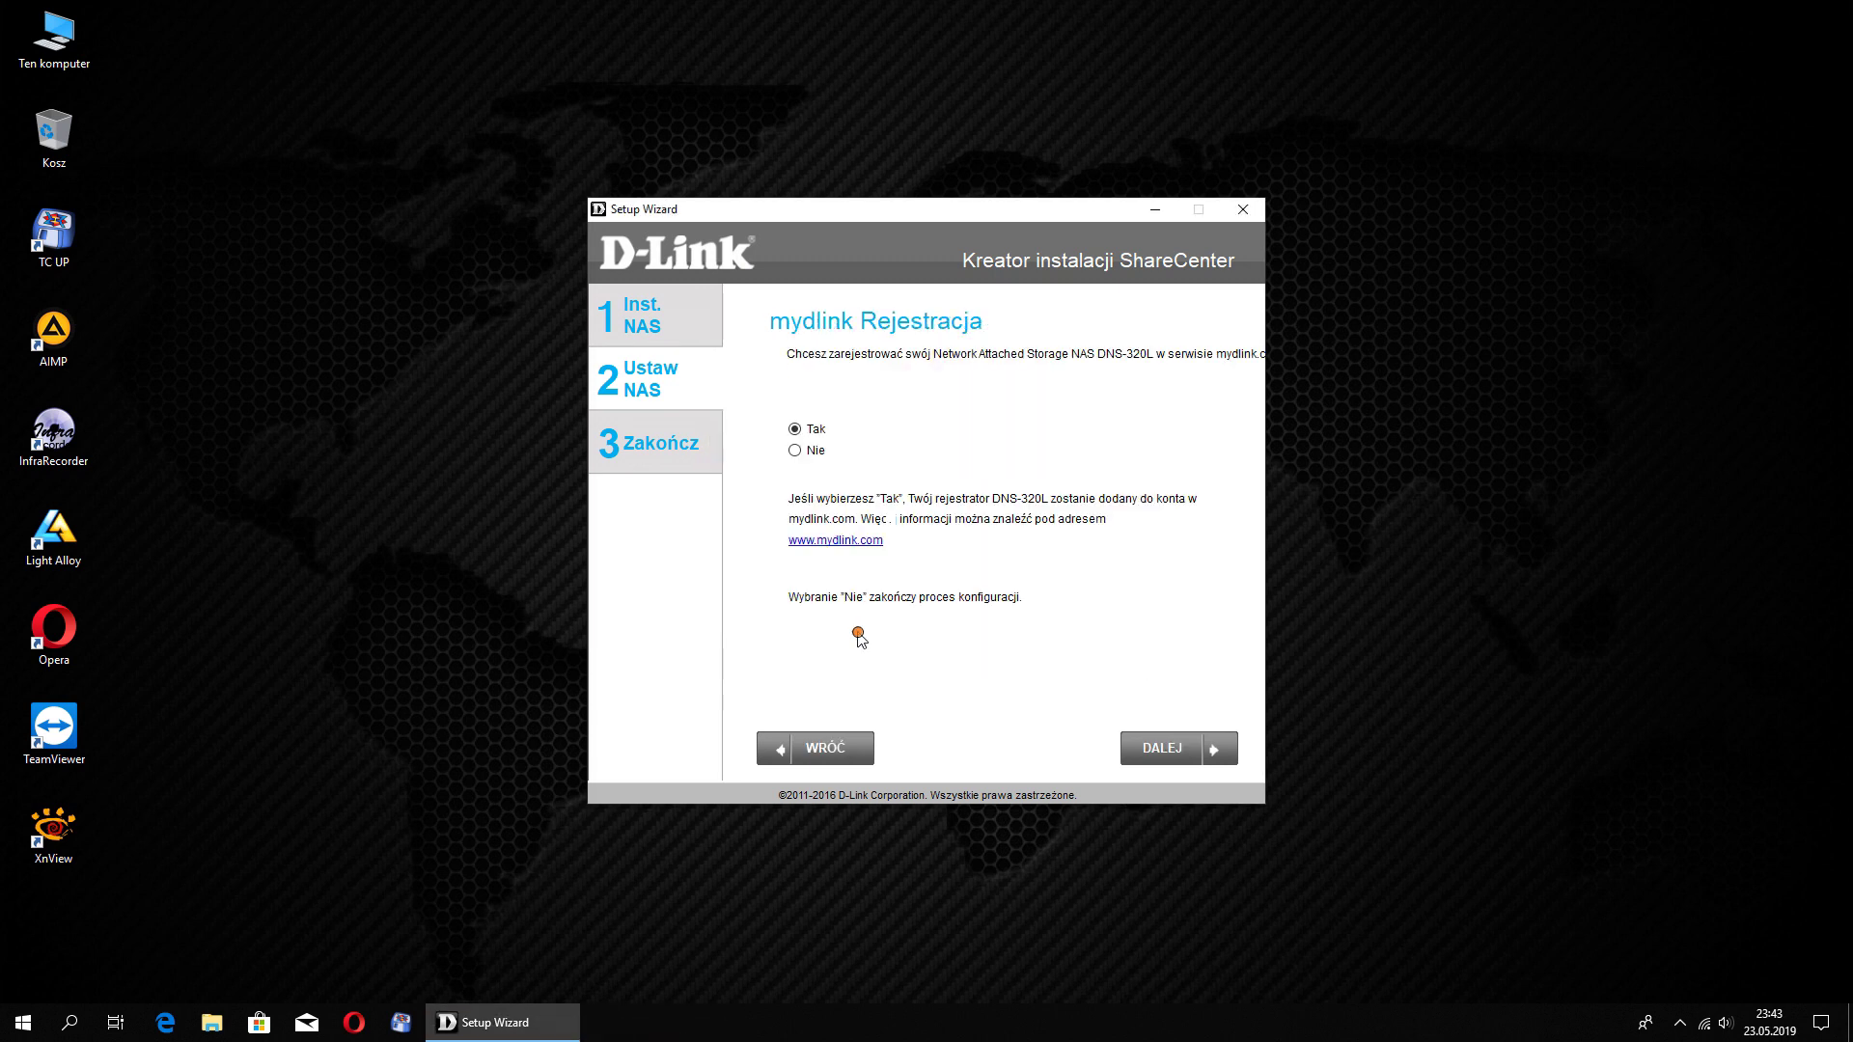
Decline the mydlink registration of the DNS-320L and finish the setup wizard
left_click(796, 453)
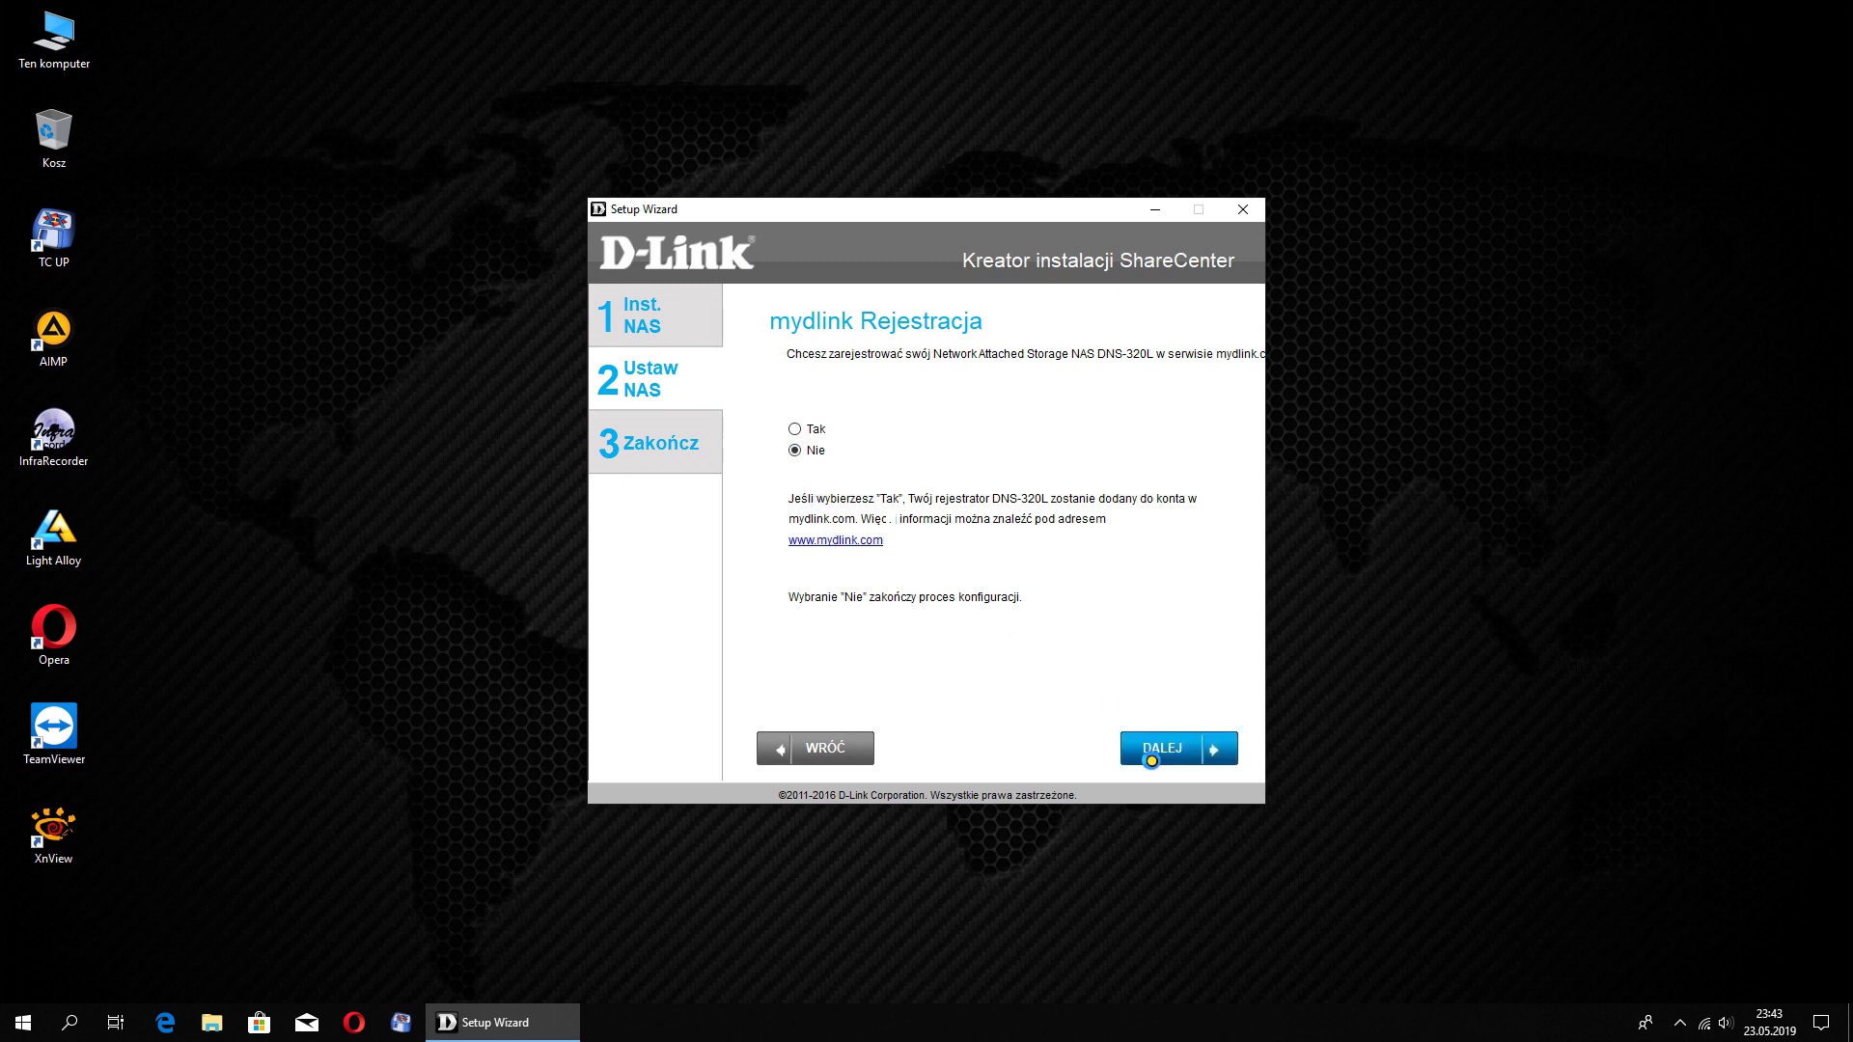
left_click(1152, 761)
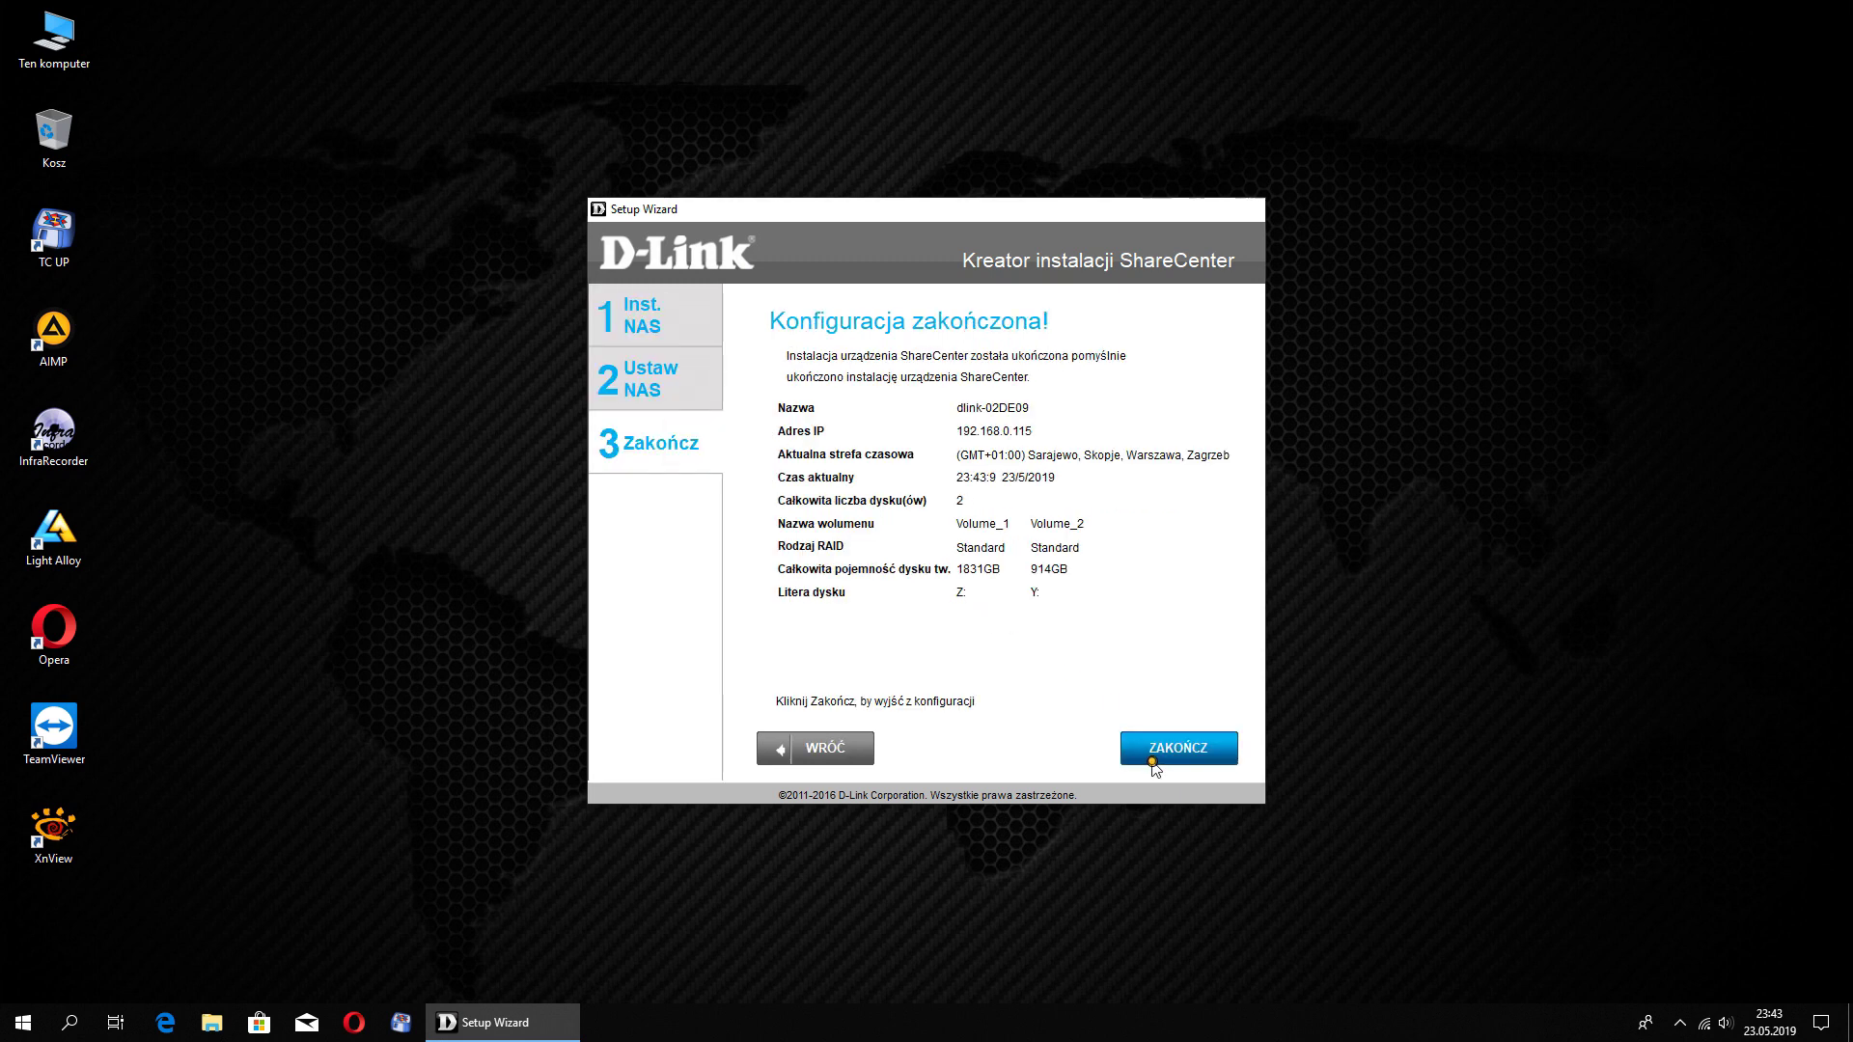
left_click(1154, 763)
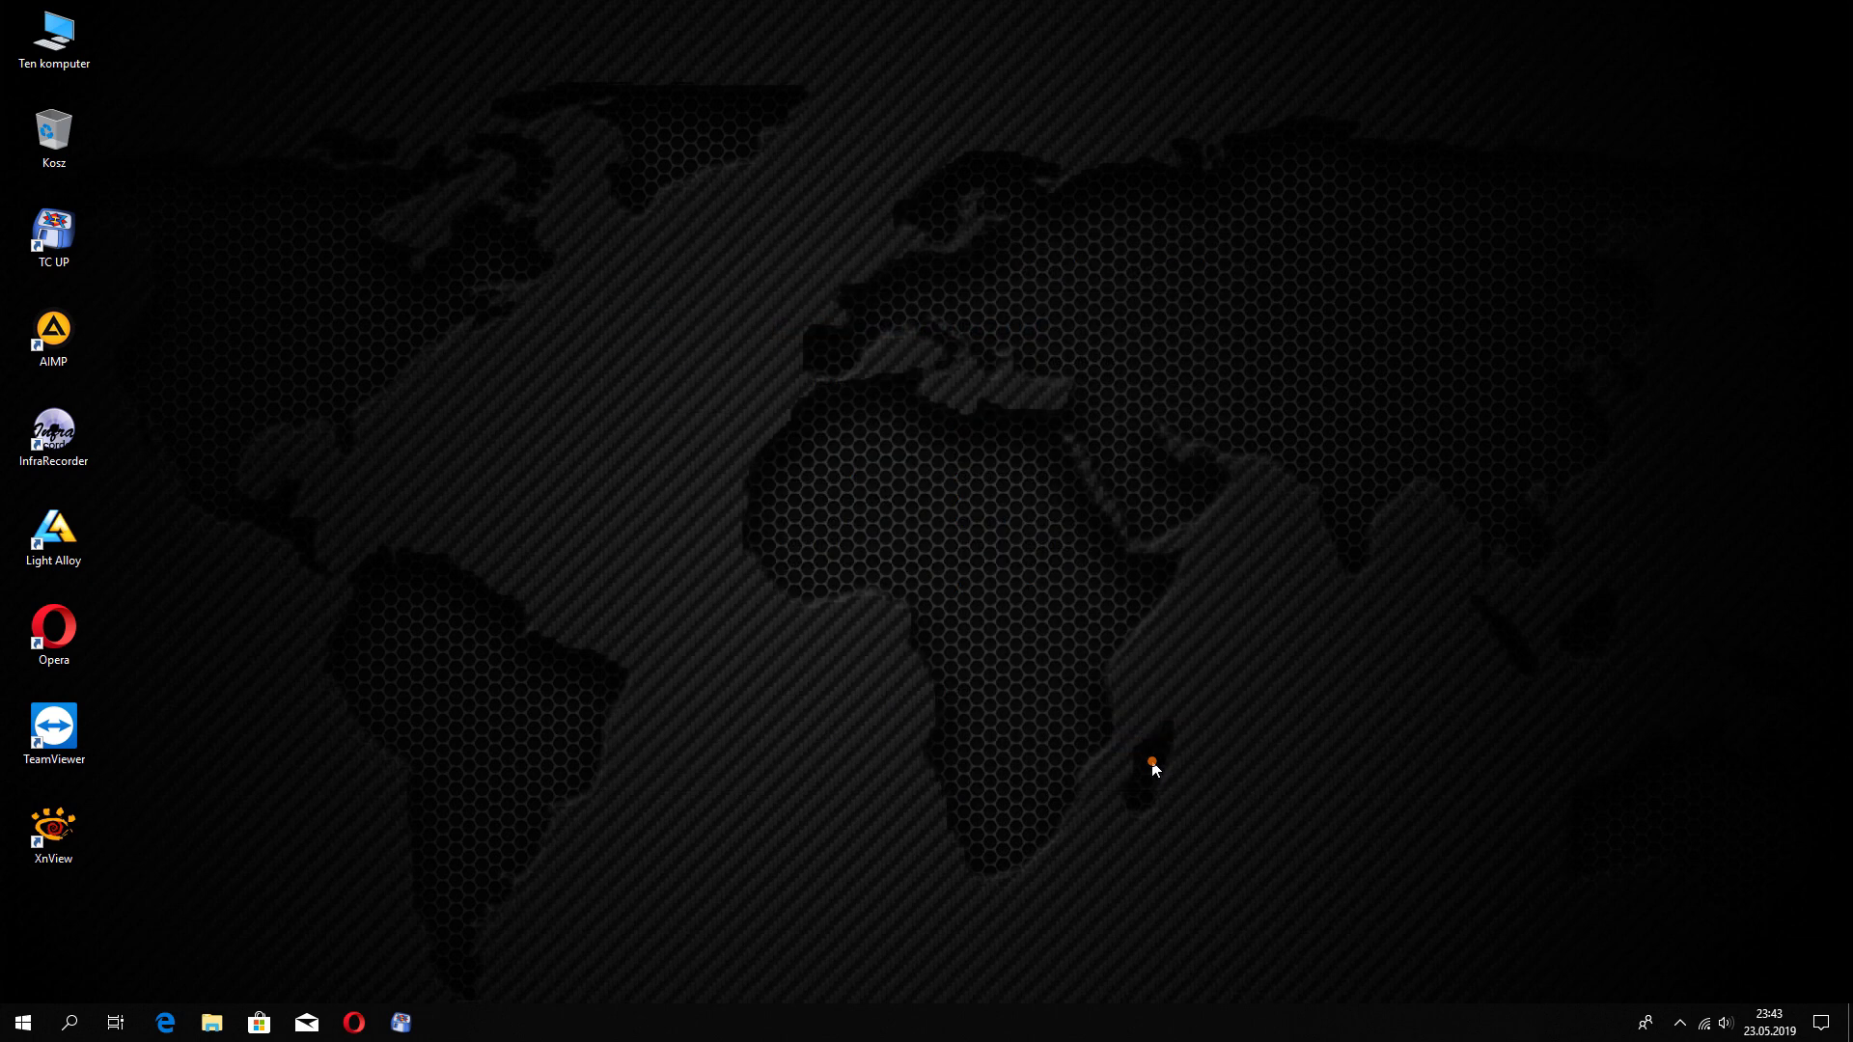
Check the contents of the mapped network drives Volume_2 (Y:) and Volume_1 (Z:) in Ten komputer, and close the window
double_click(97, 62)
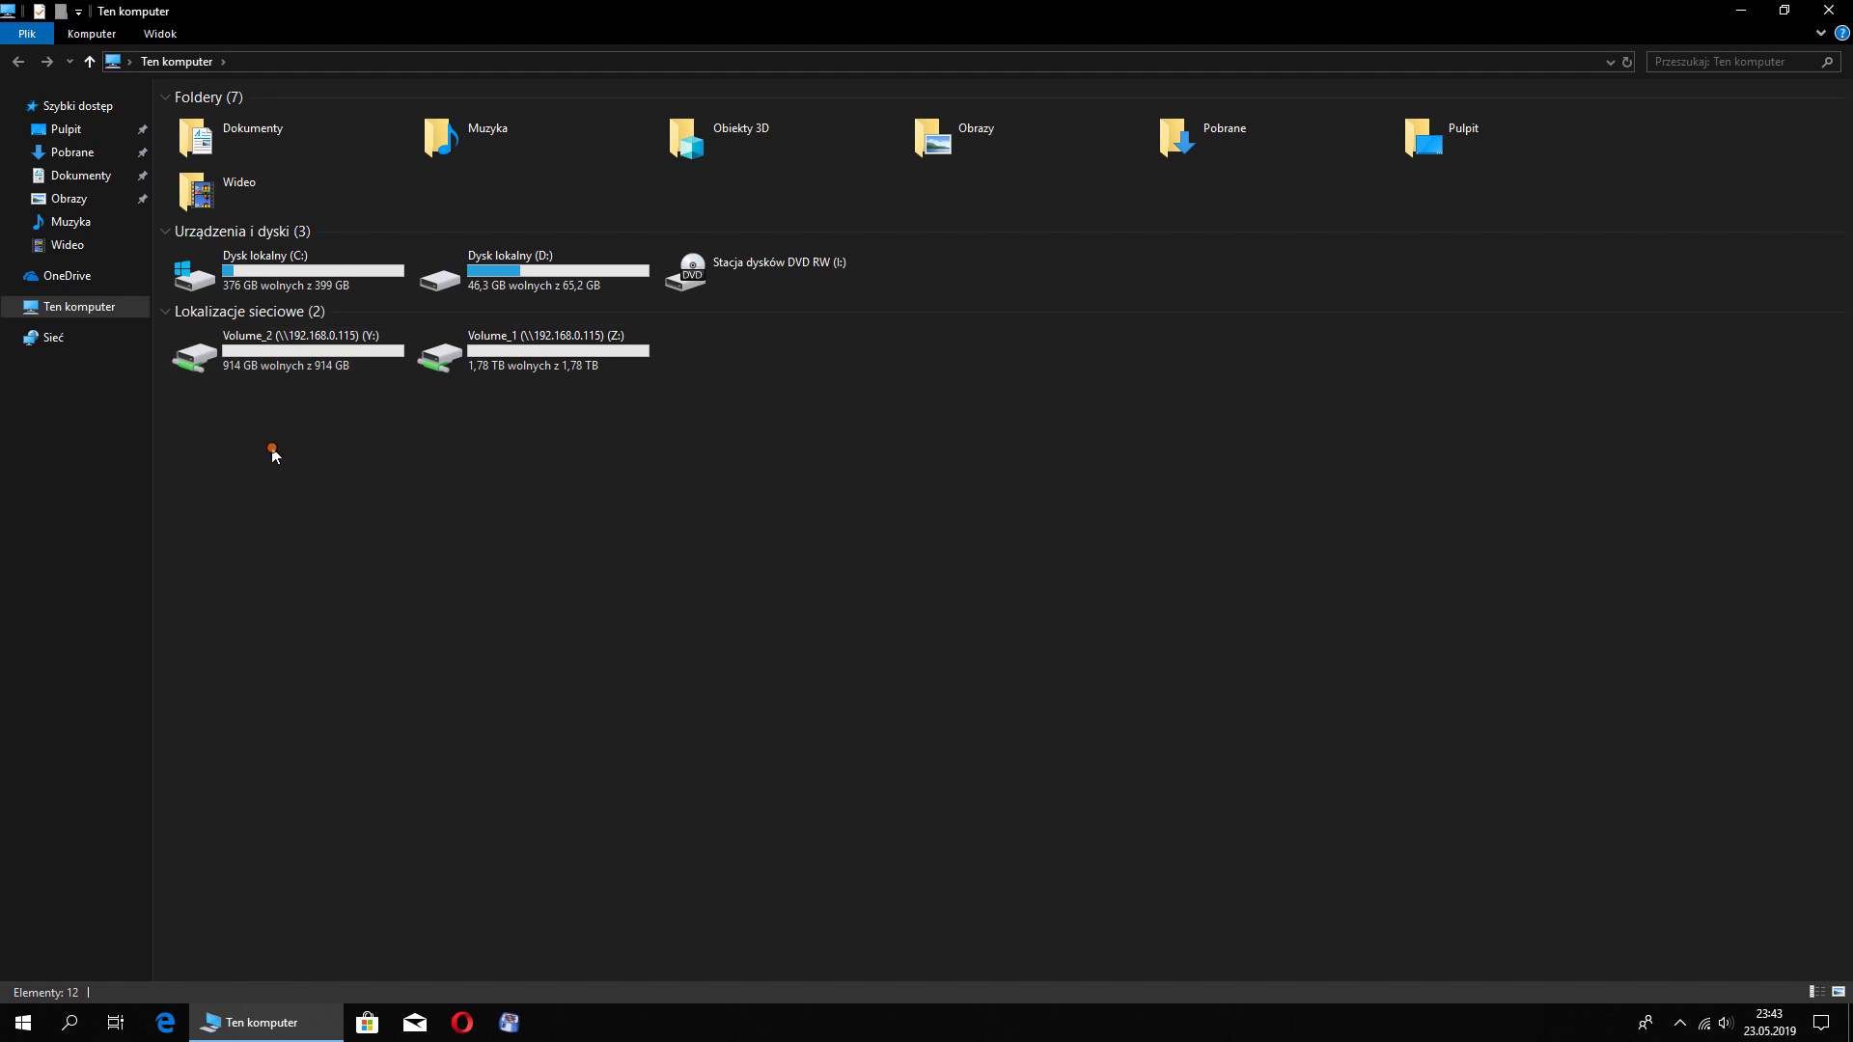
left_click(274, 352)
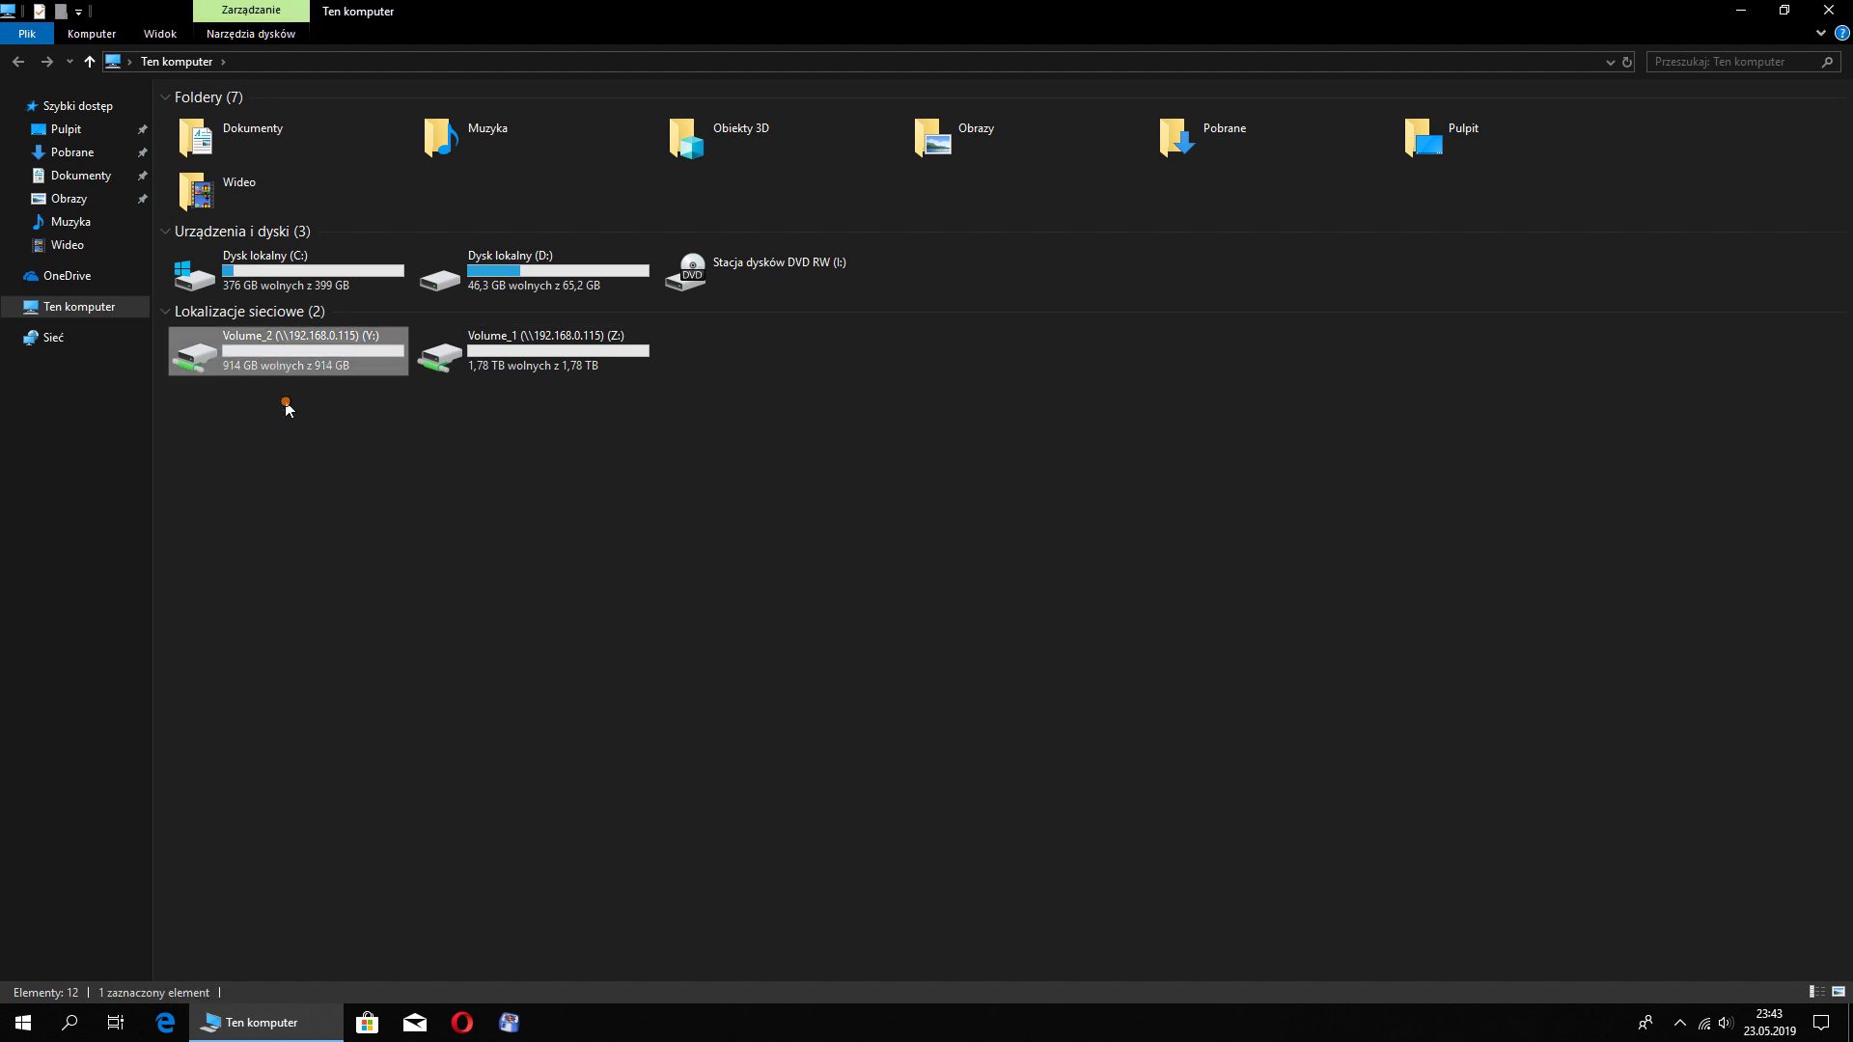
left_click(567, 352)
left_click(535, 468)
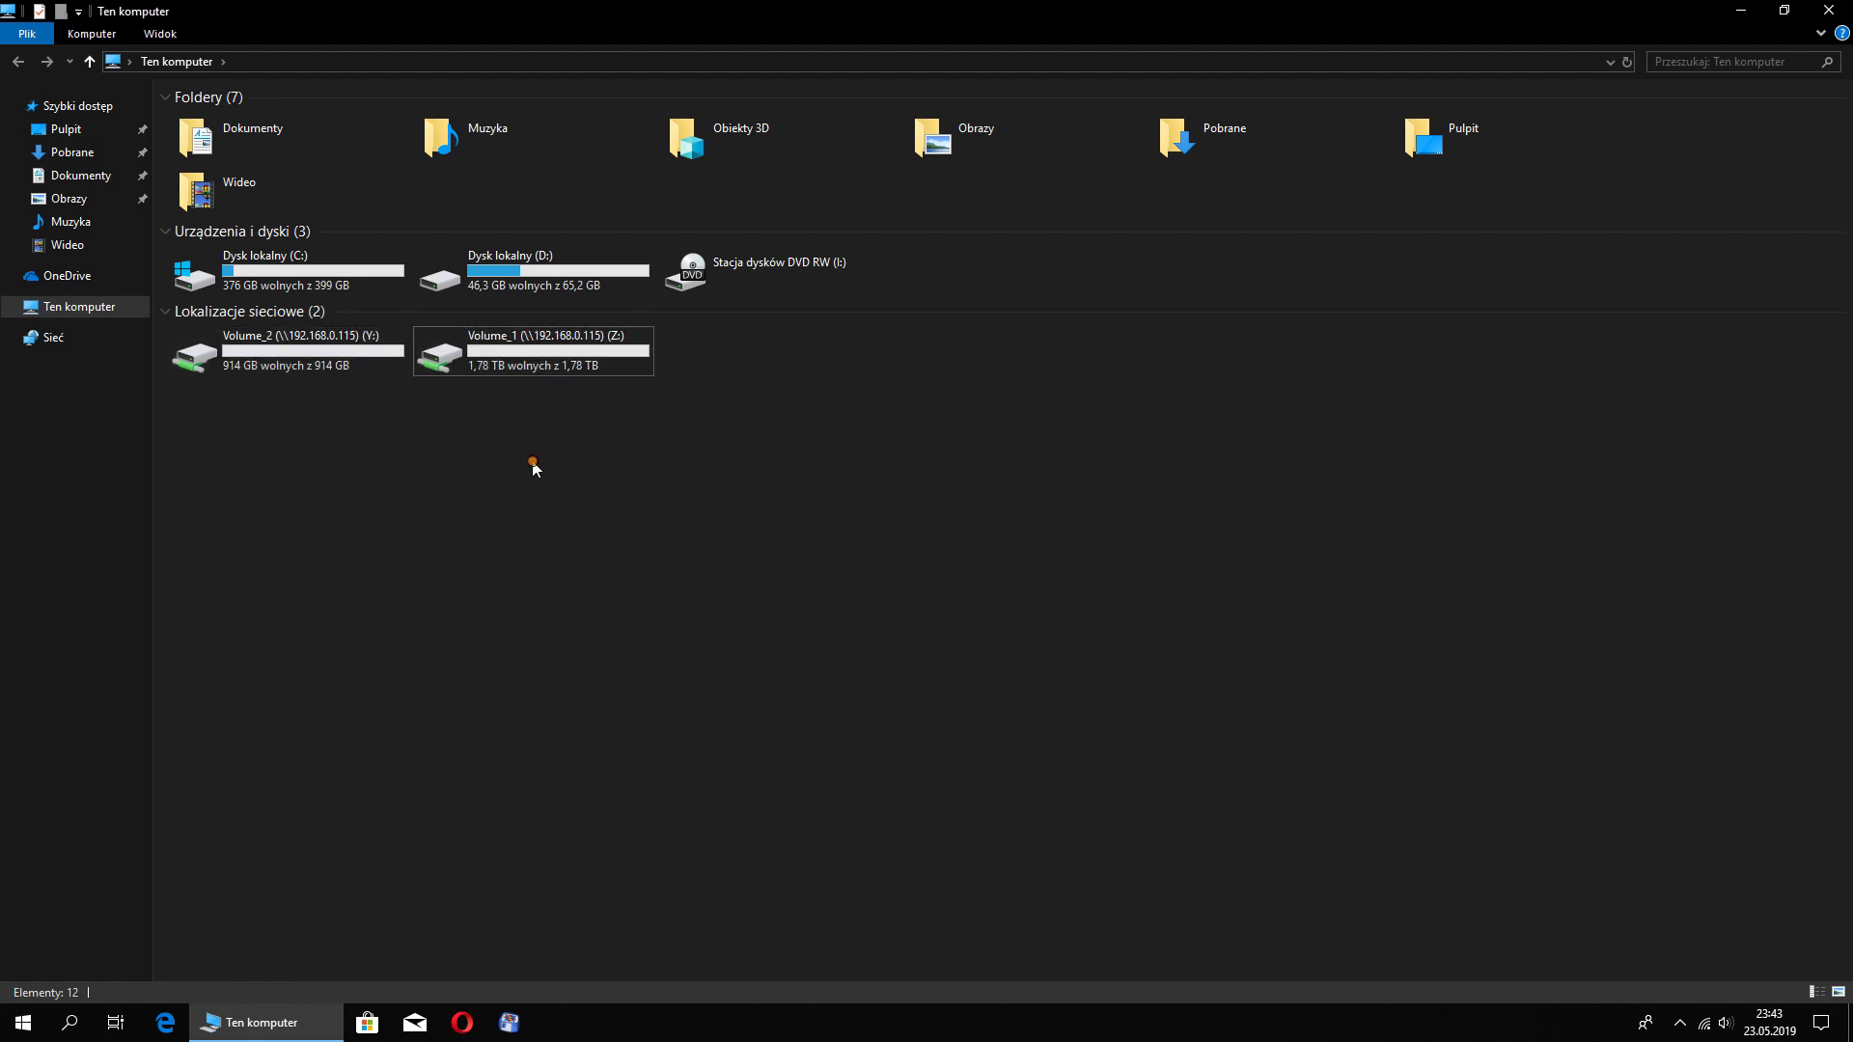
double_click(273, 355)
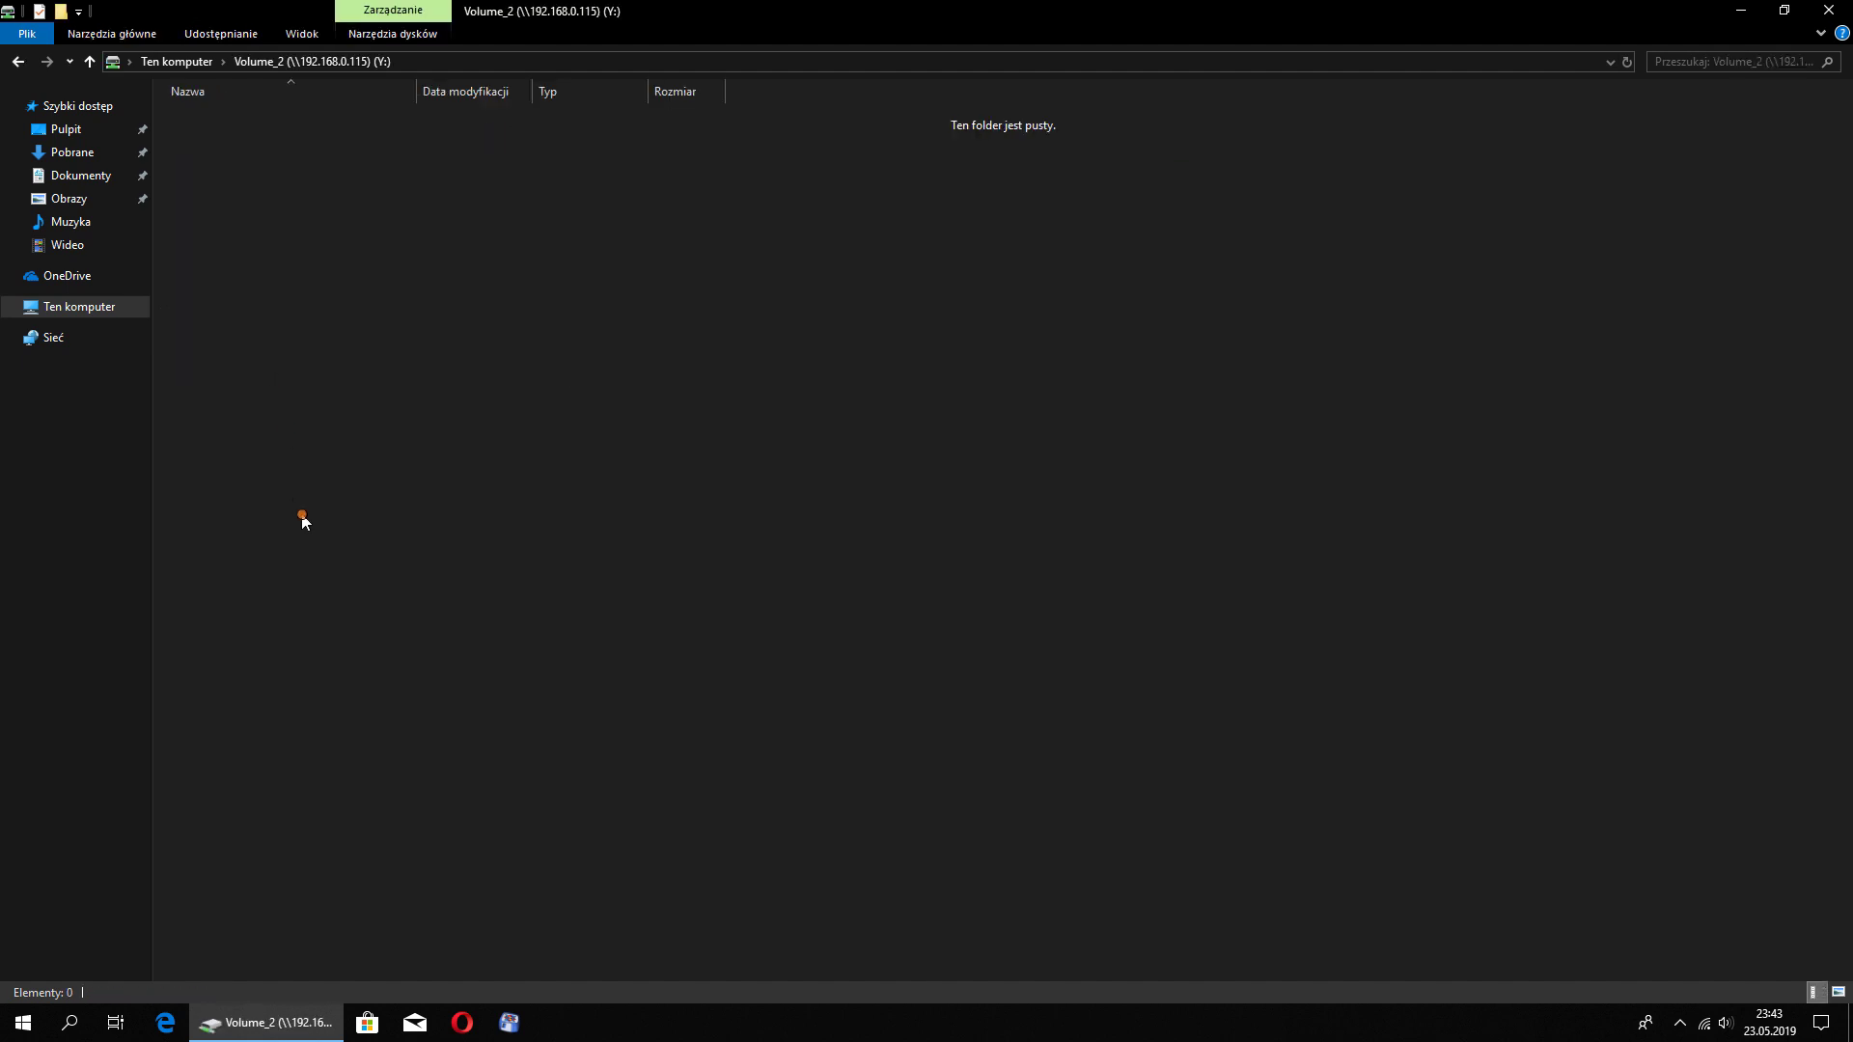
left_click(18, 64)
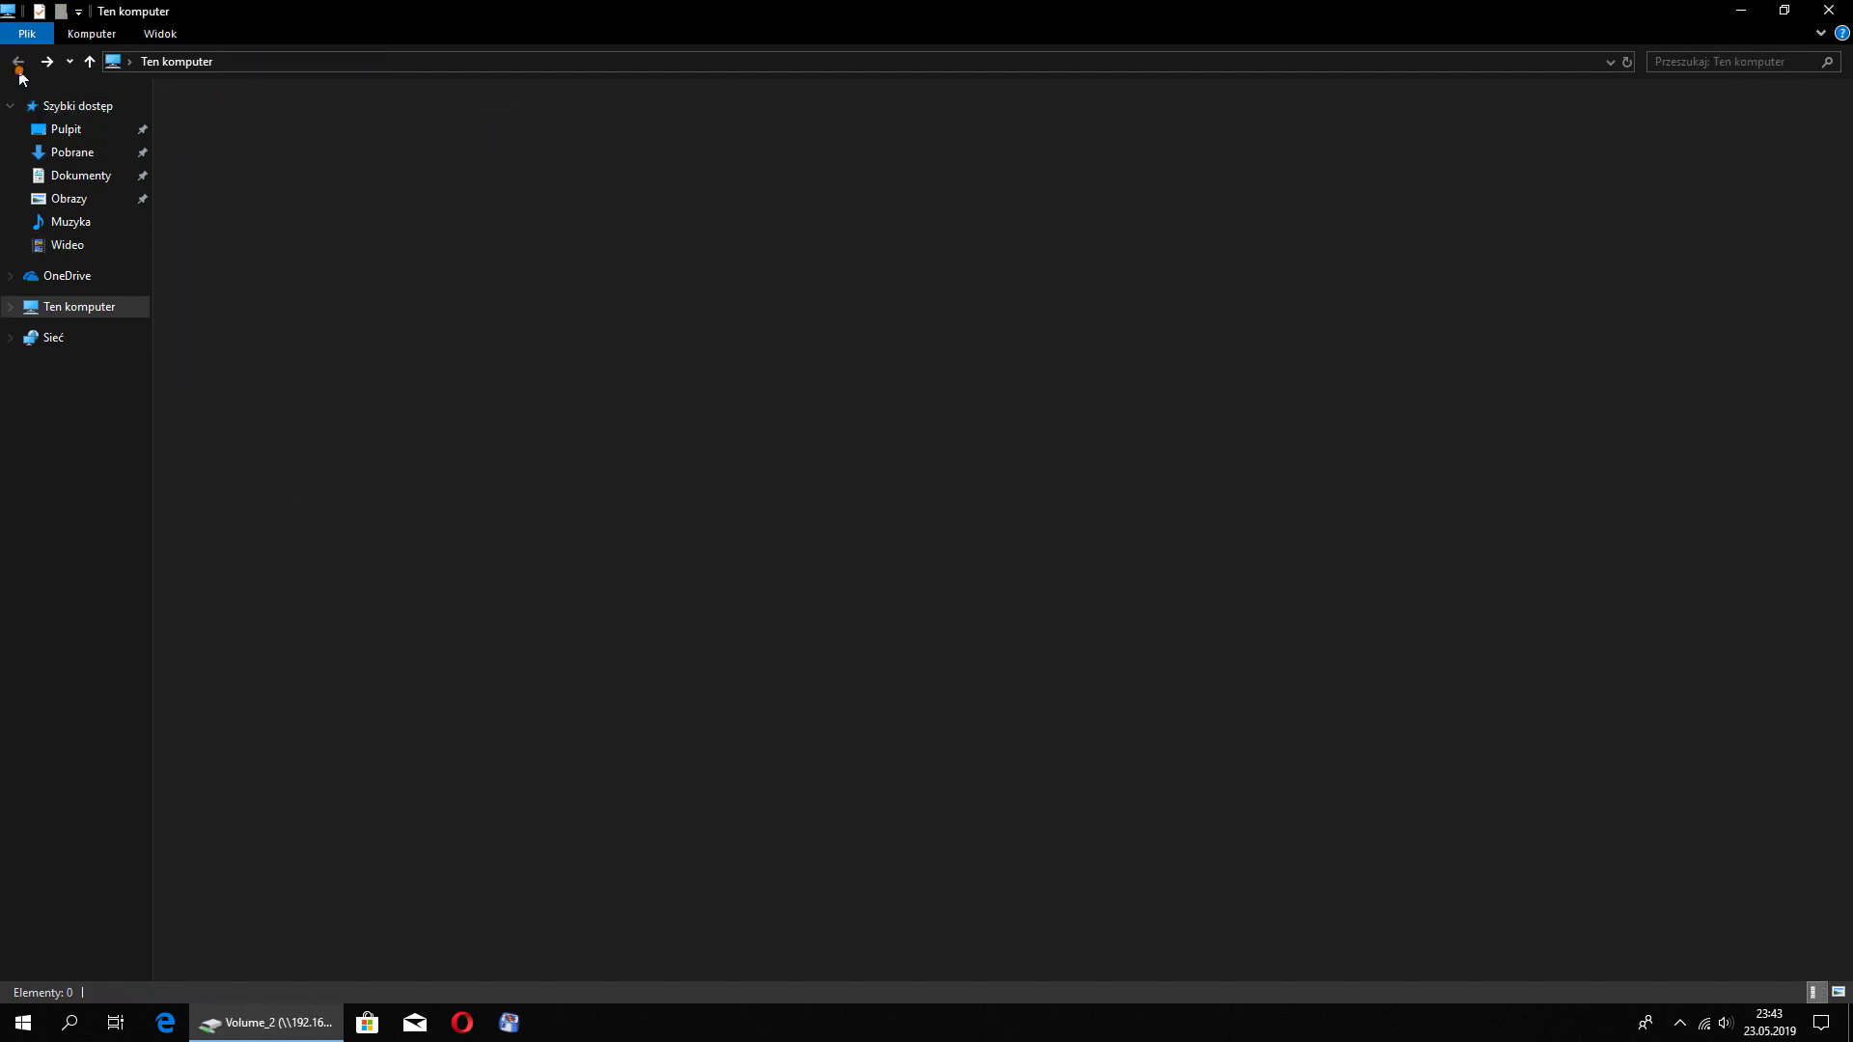
double_click(474, 337)
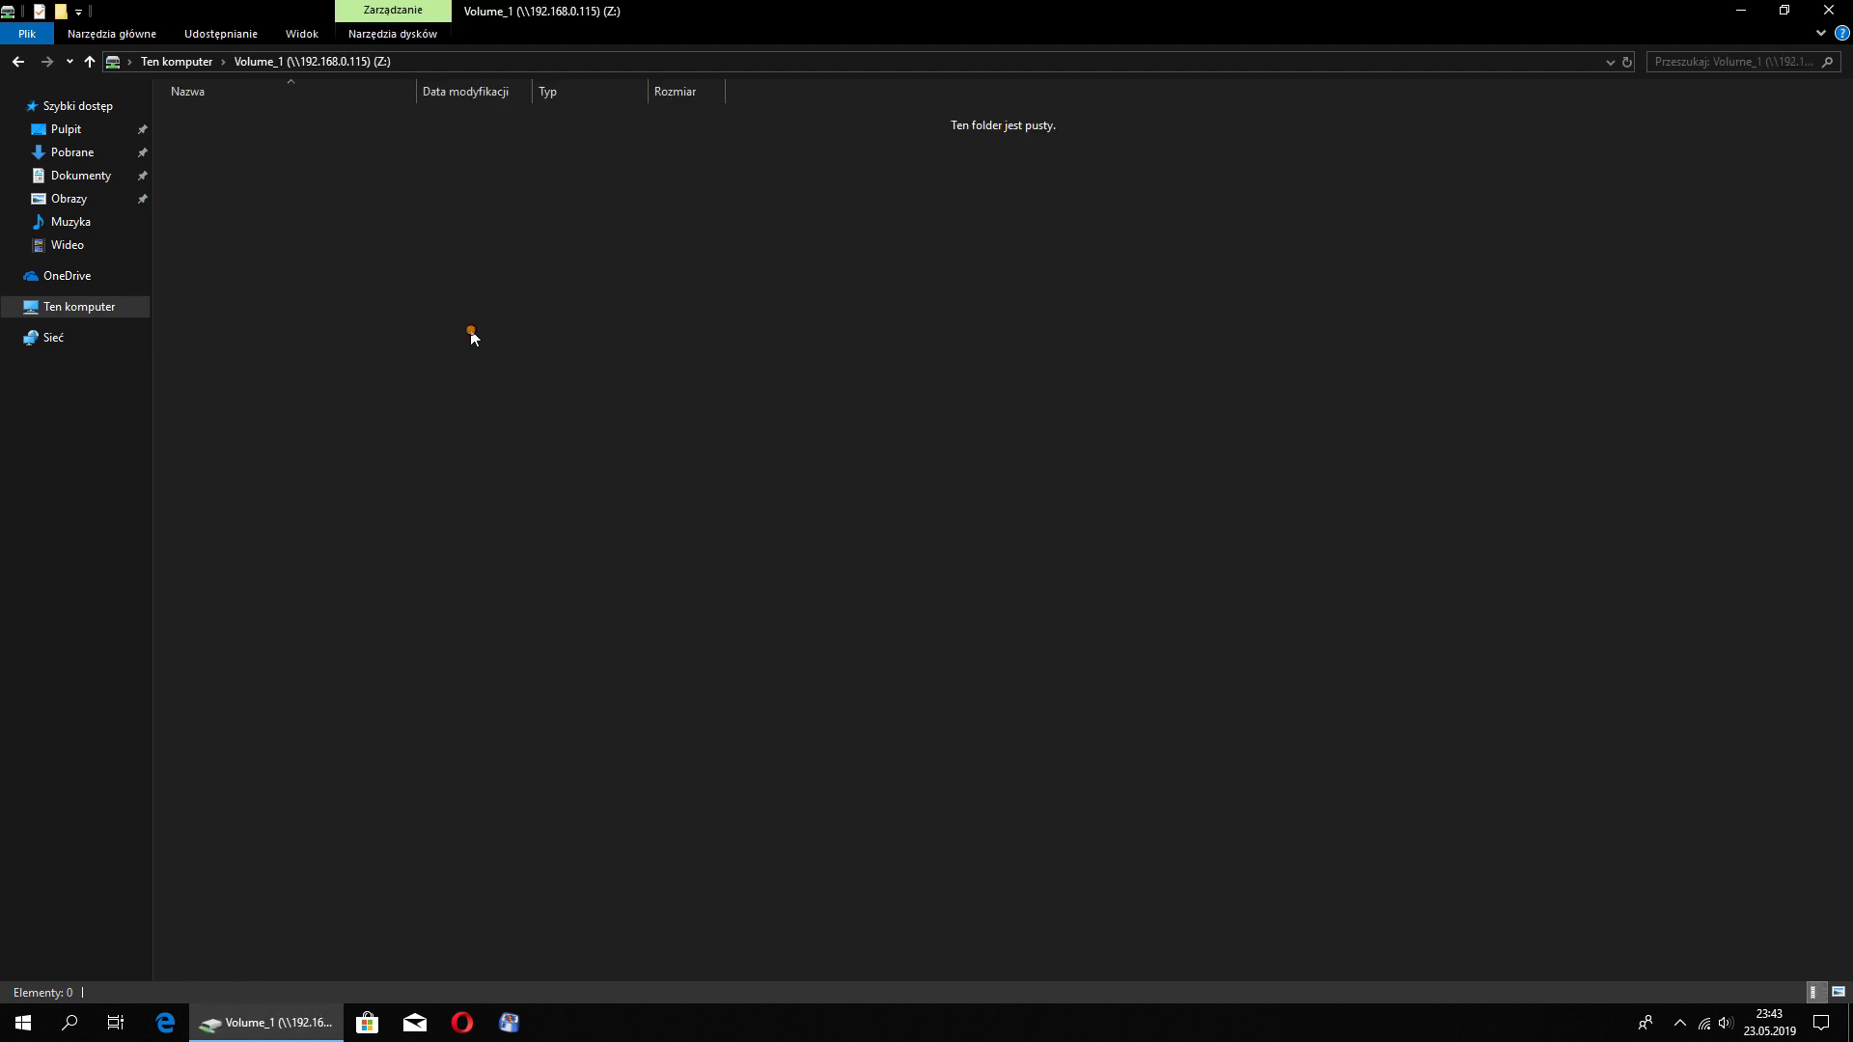
left_click(18, 61)
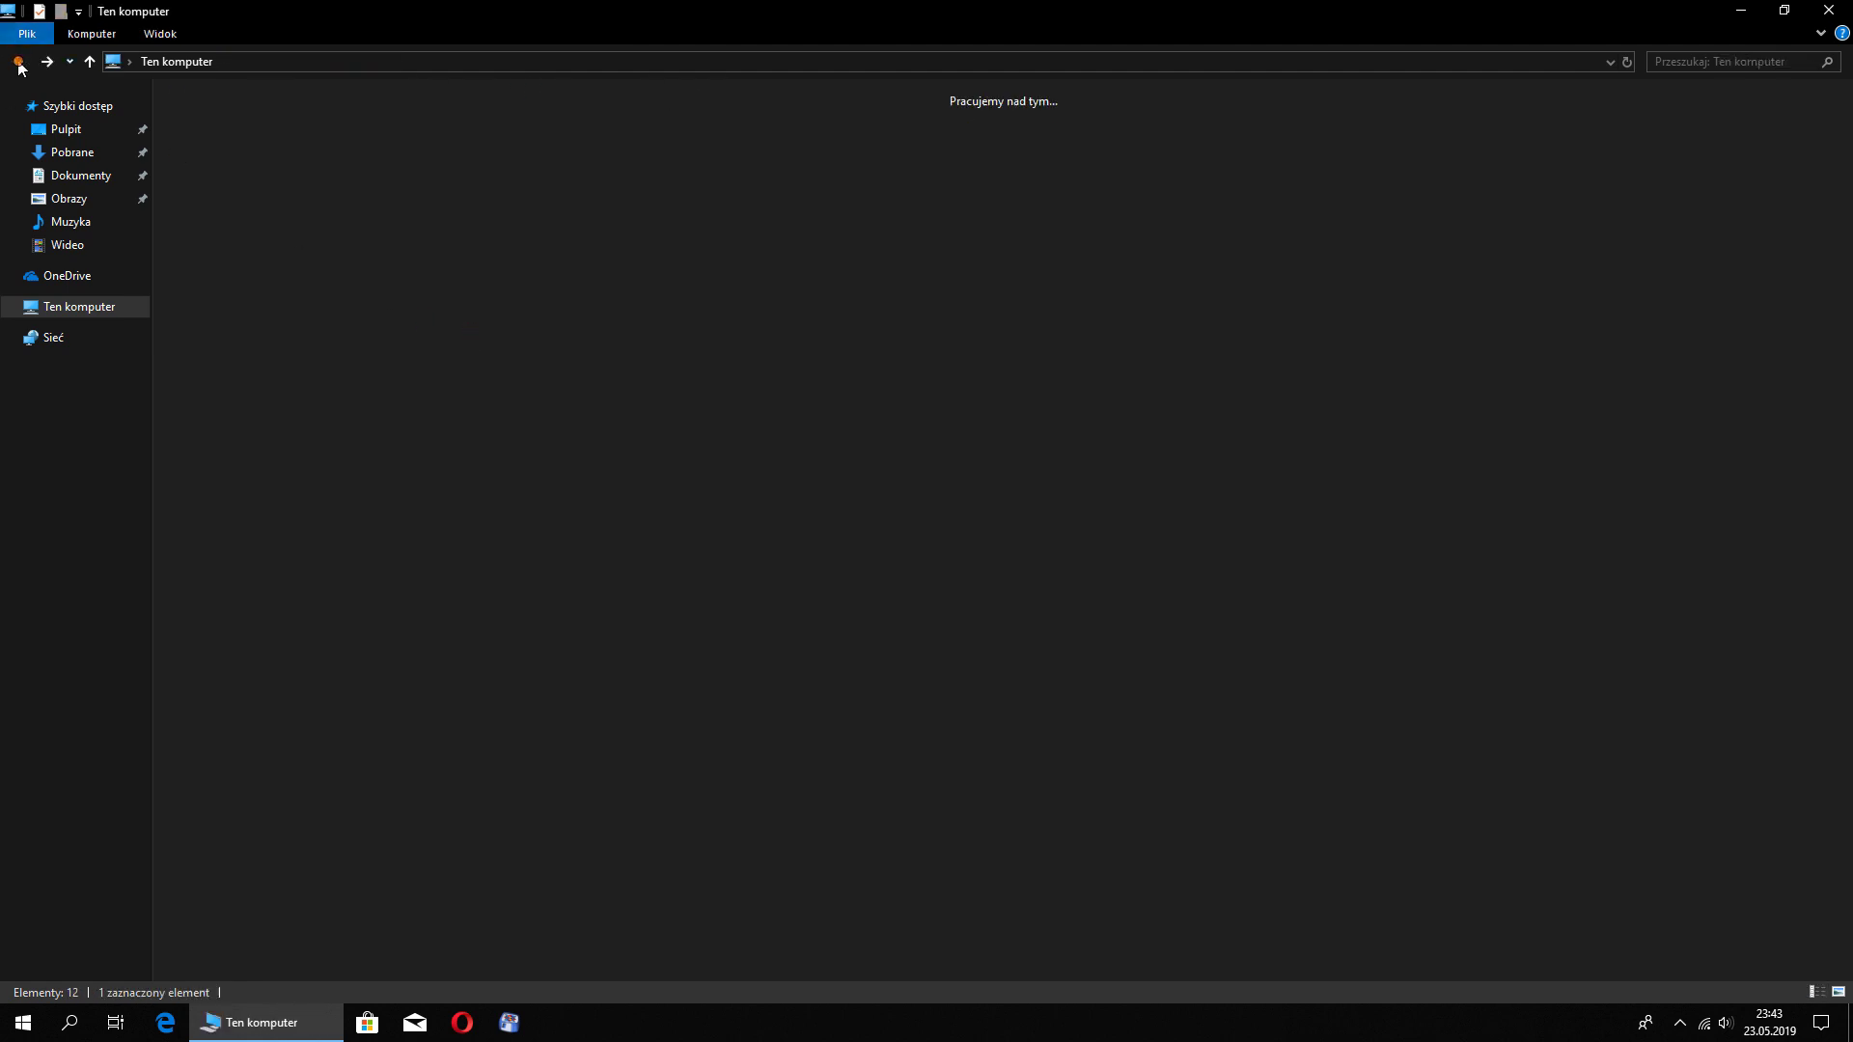
left_click(1822, 16)
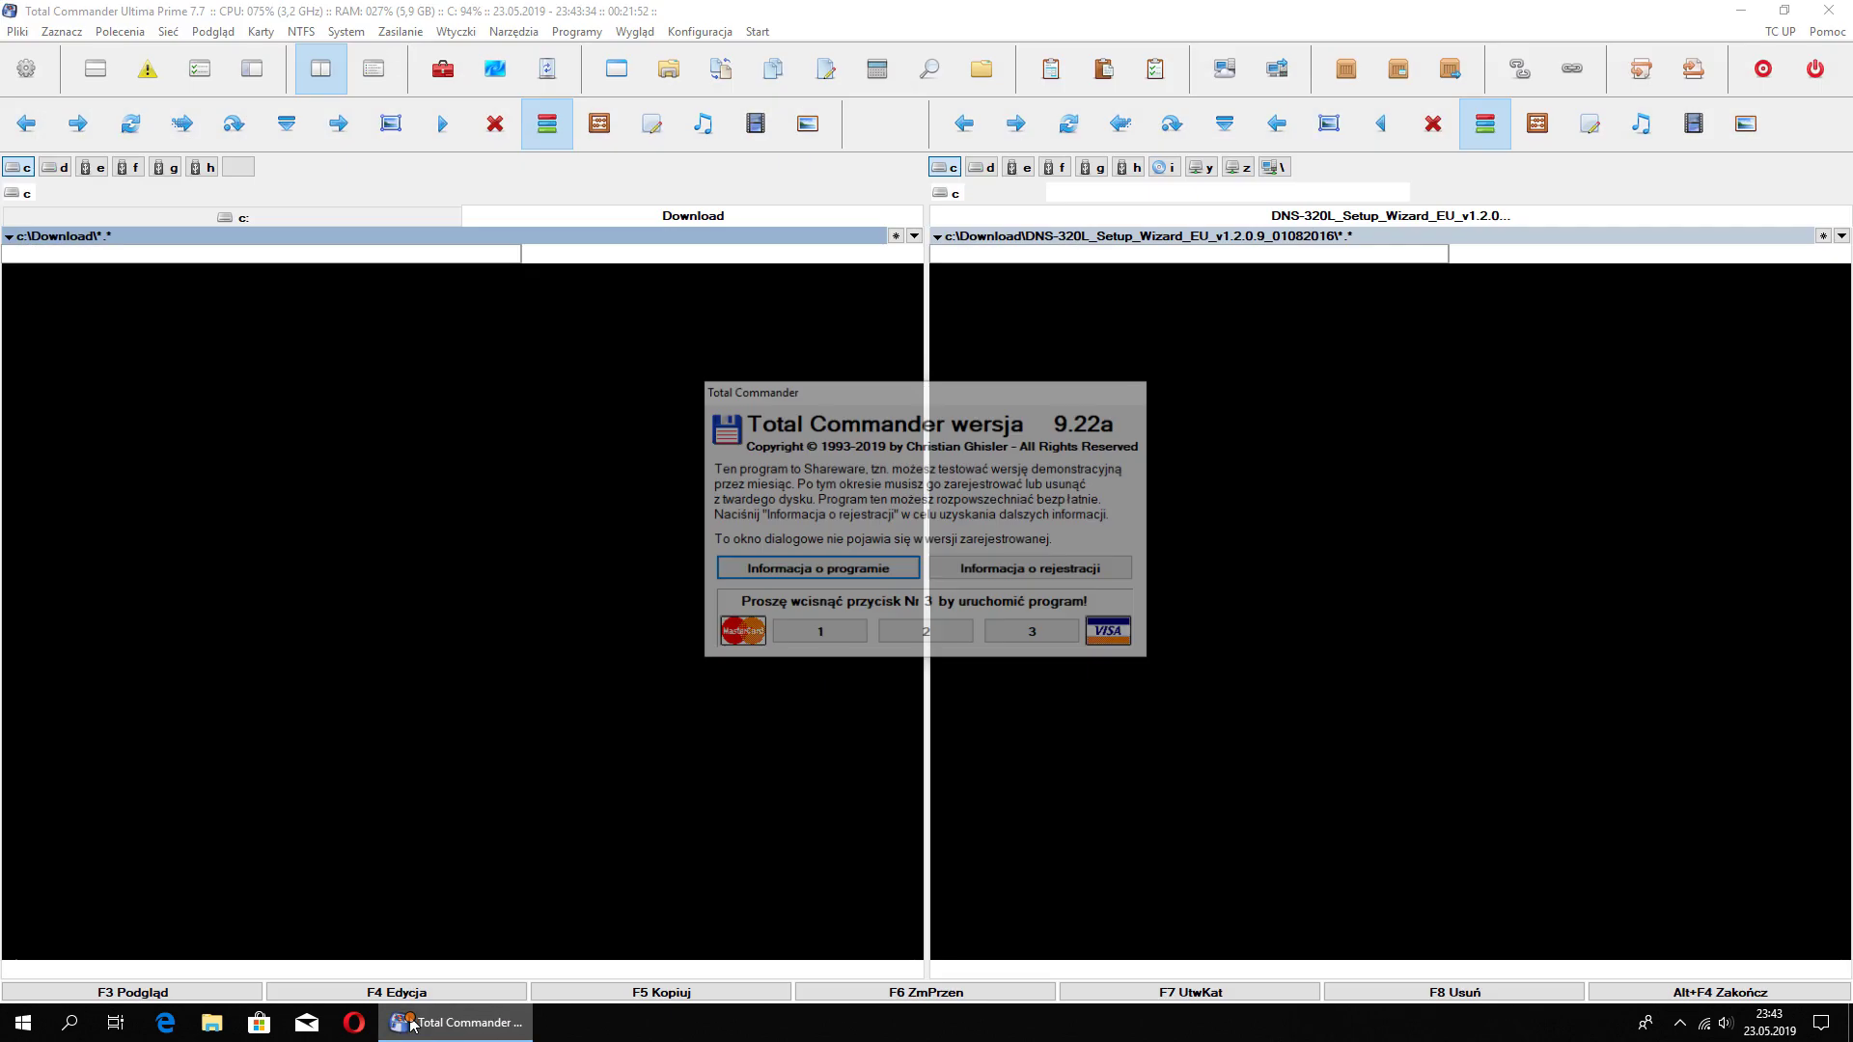
In Total Commander, copy setup.exe from the extracted DNS-320L wizard folder to the root of network drive Y:
left_click(995, 635)
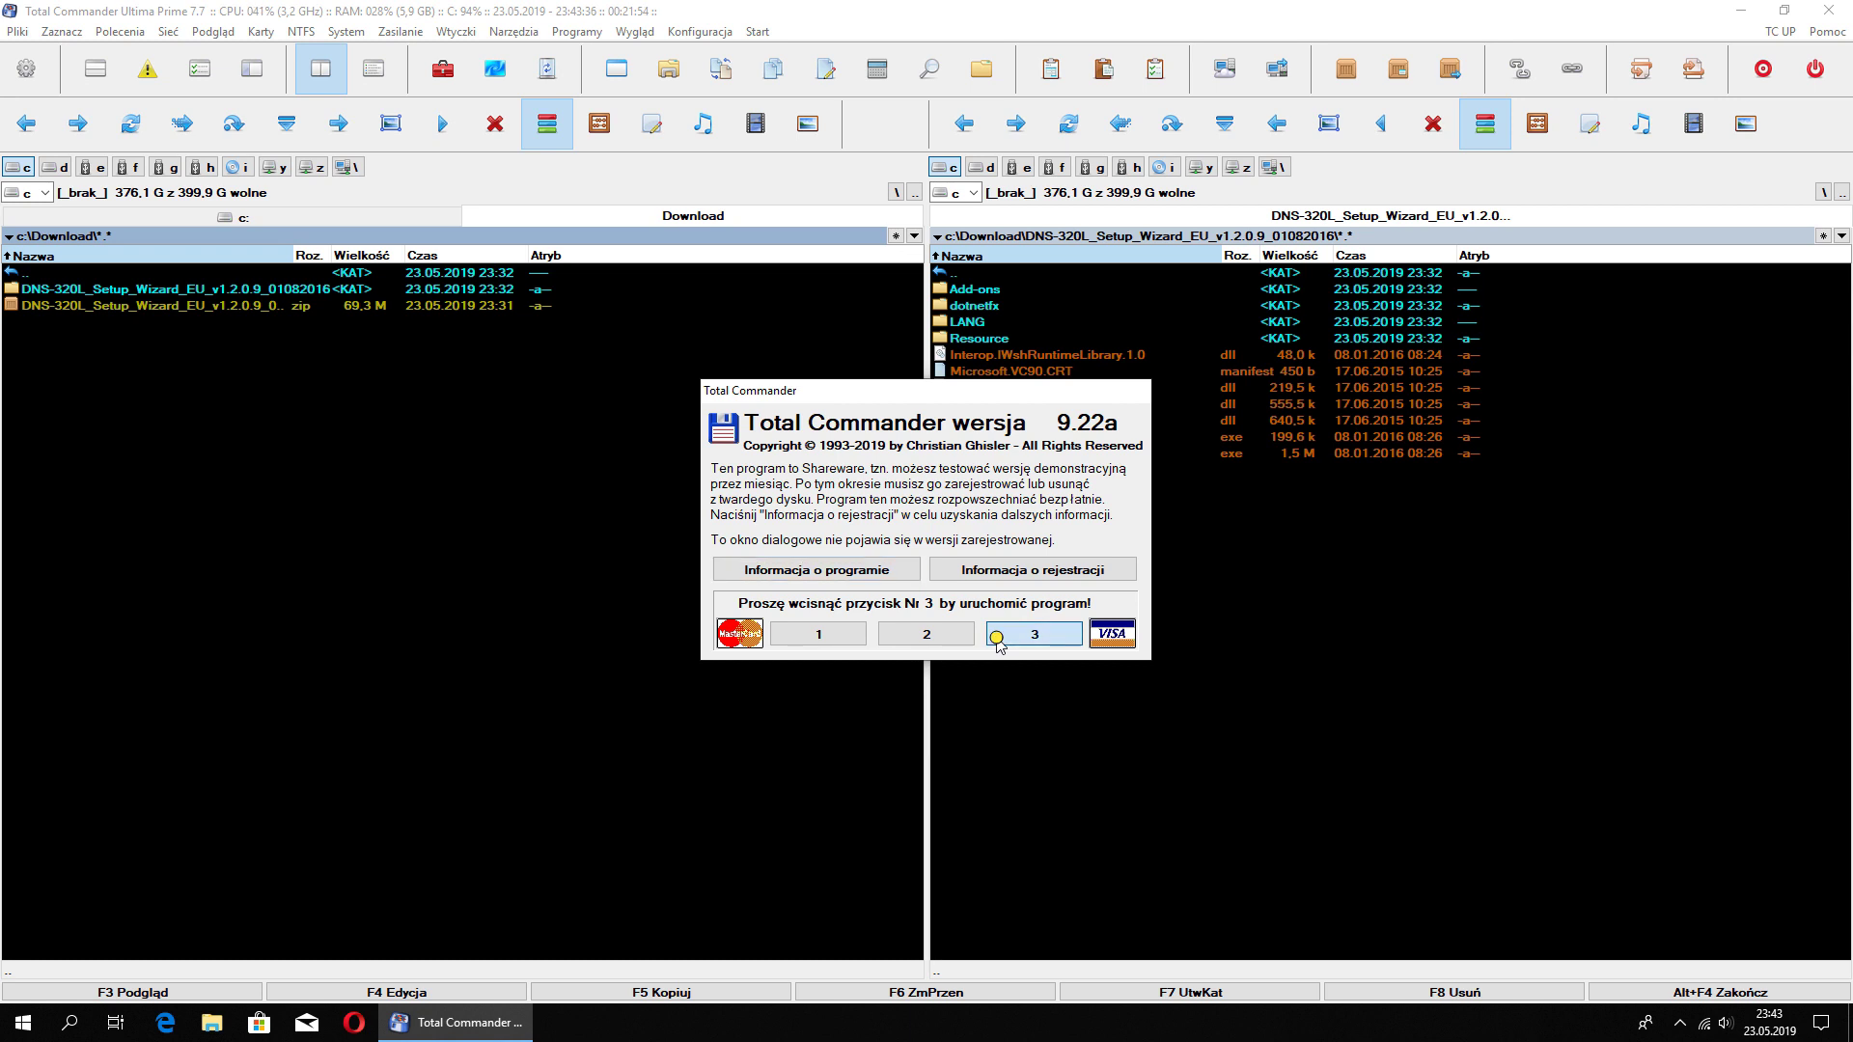
double_click(241, 289)
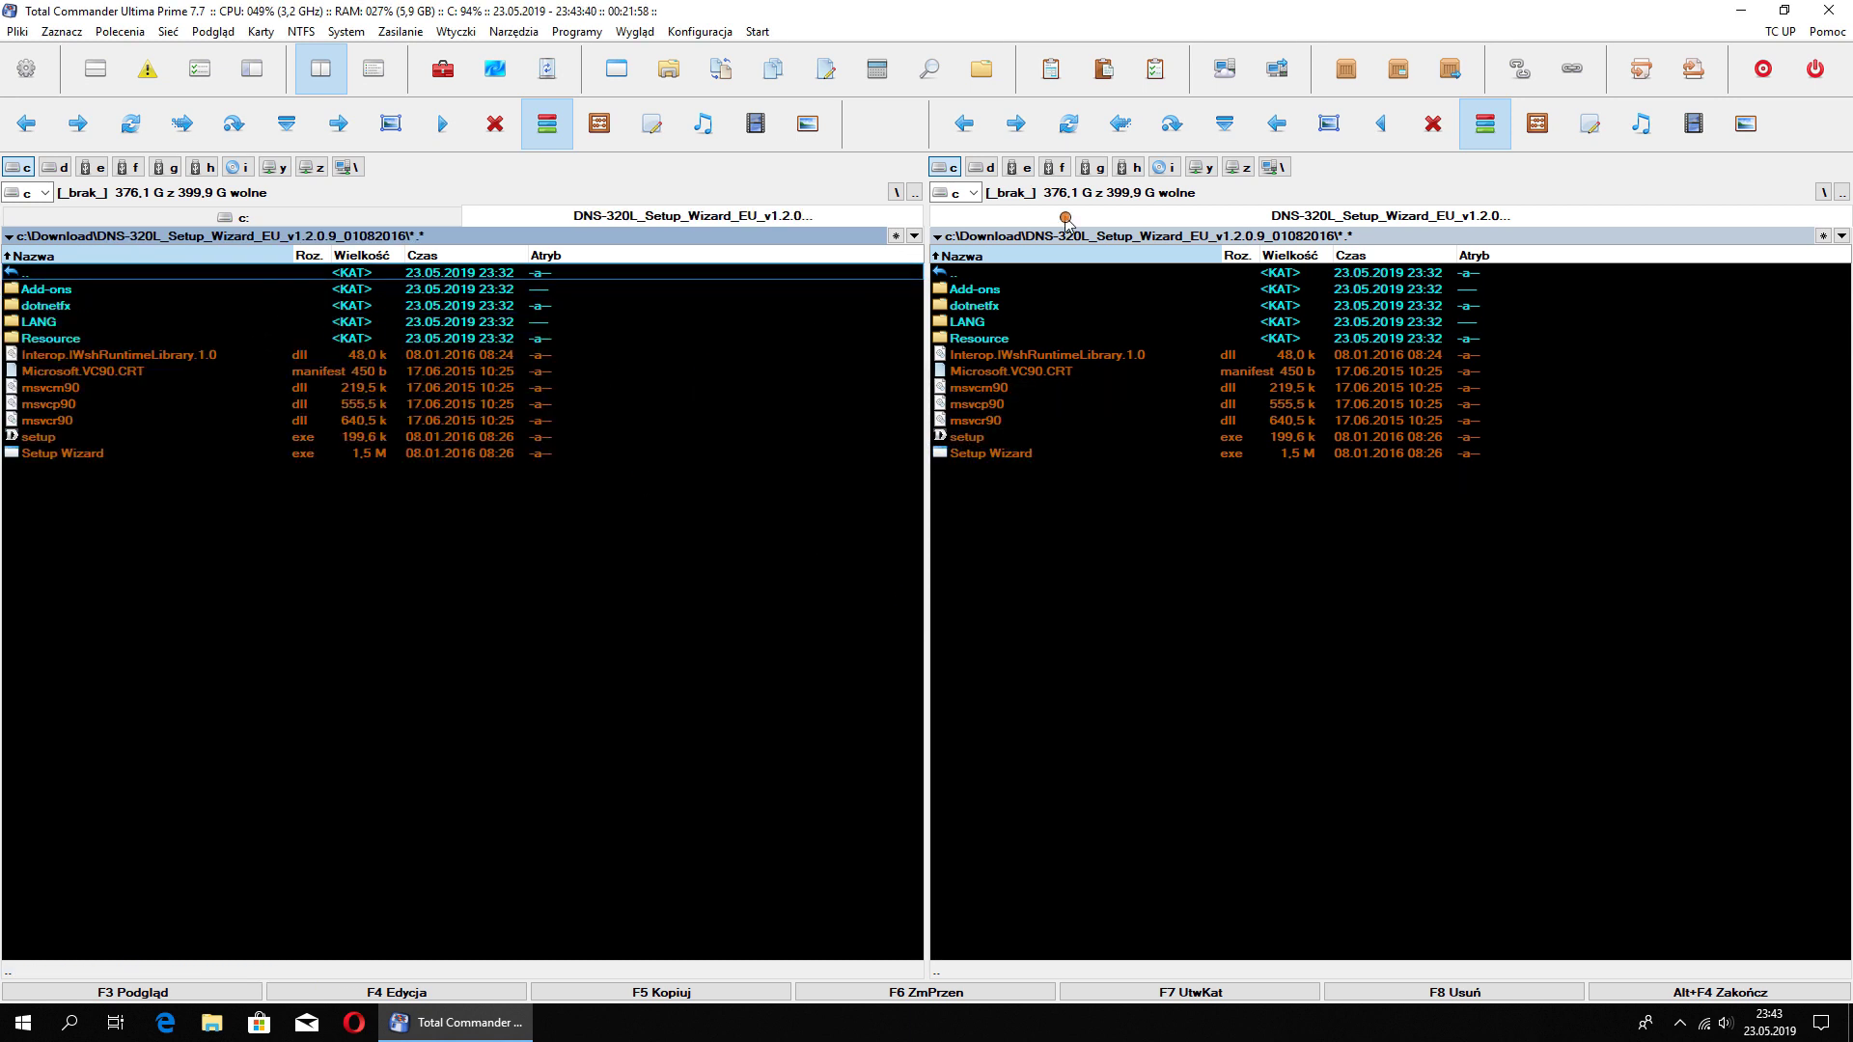
left_click(1198, 170)
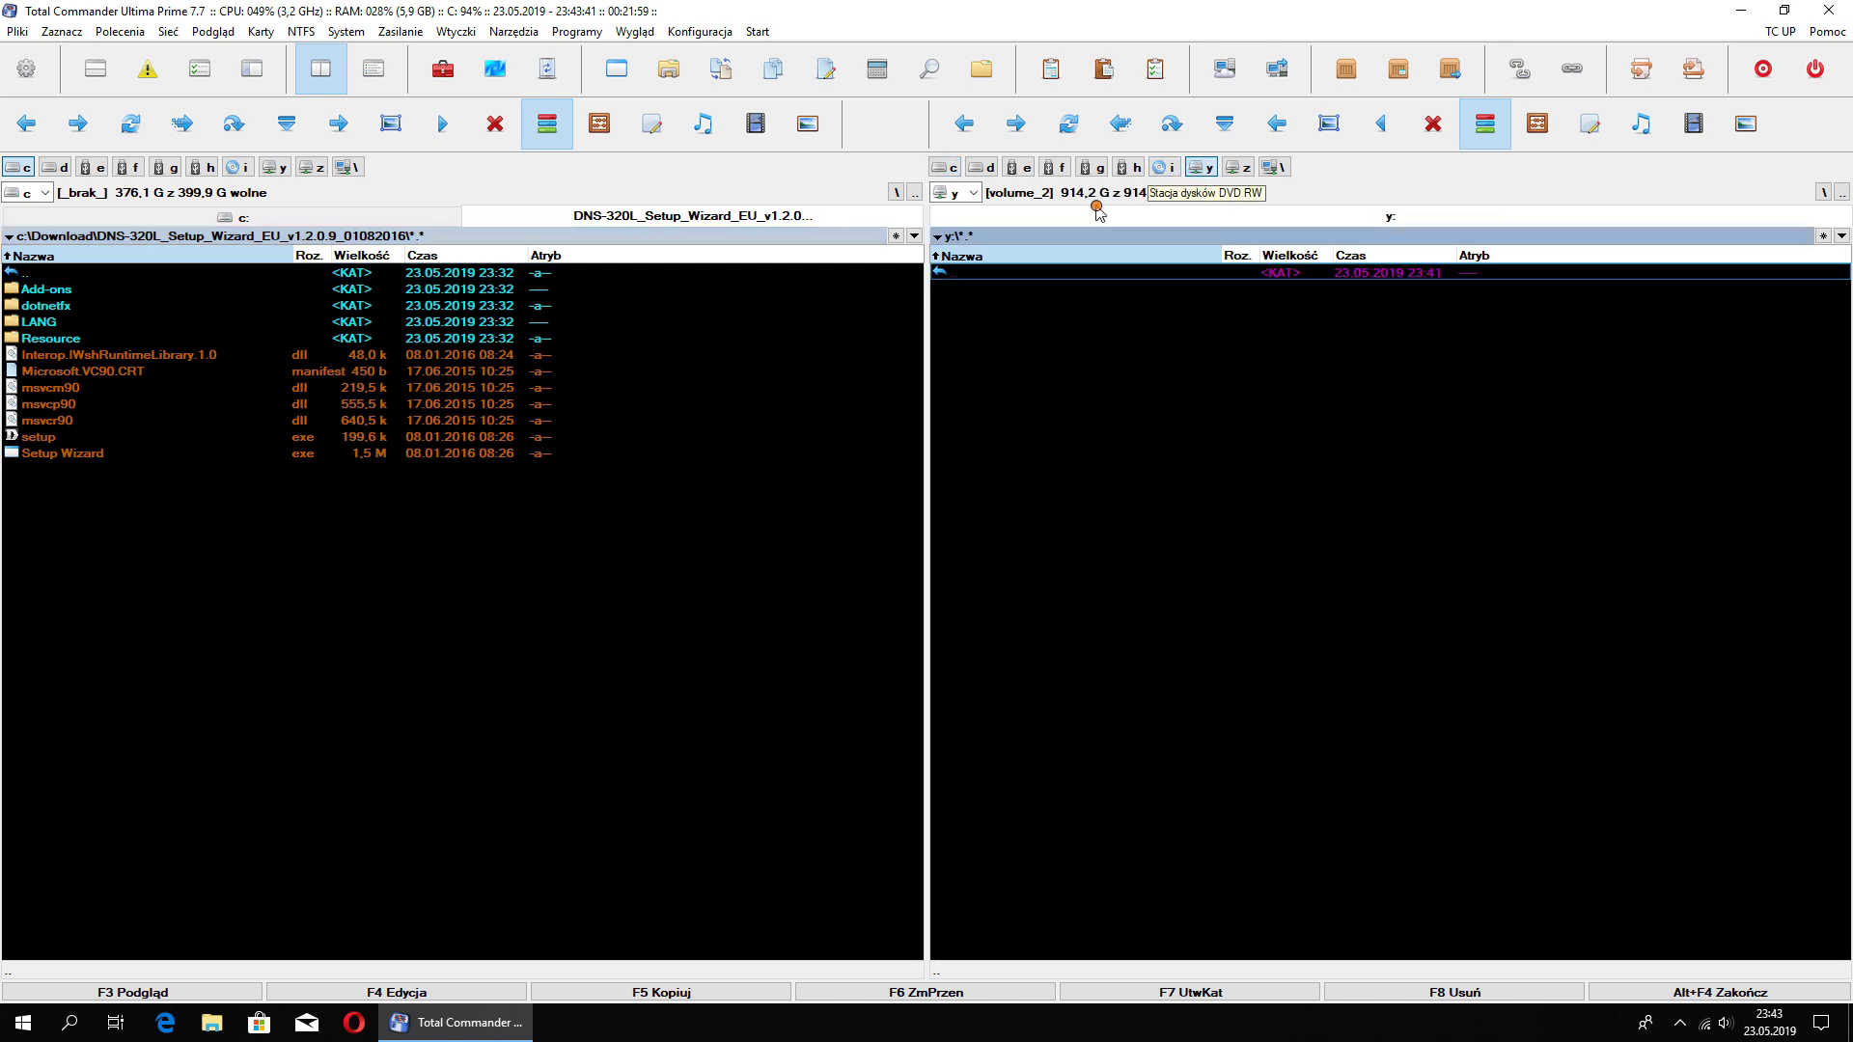
left_click_drag(77, 436, 1018, 501)
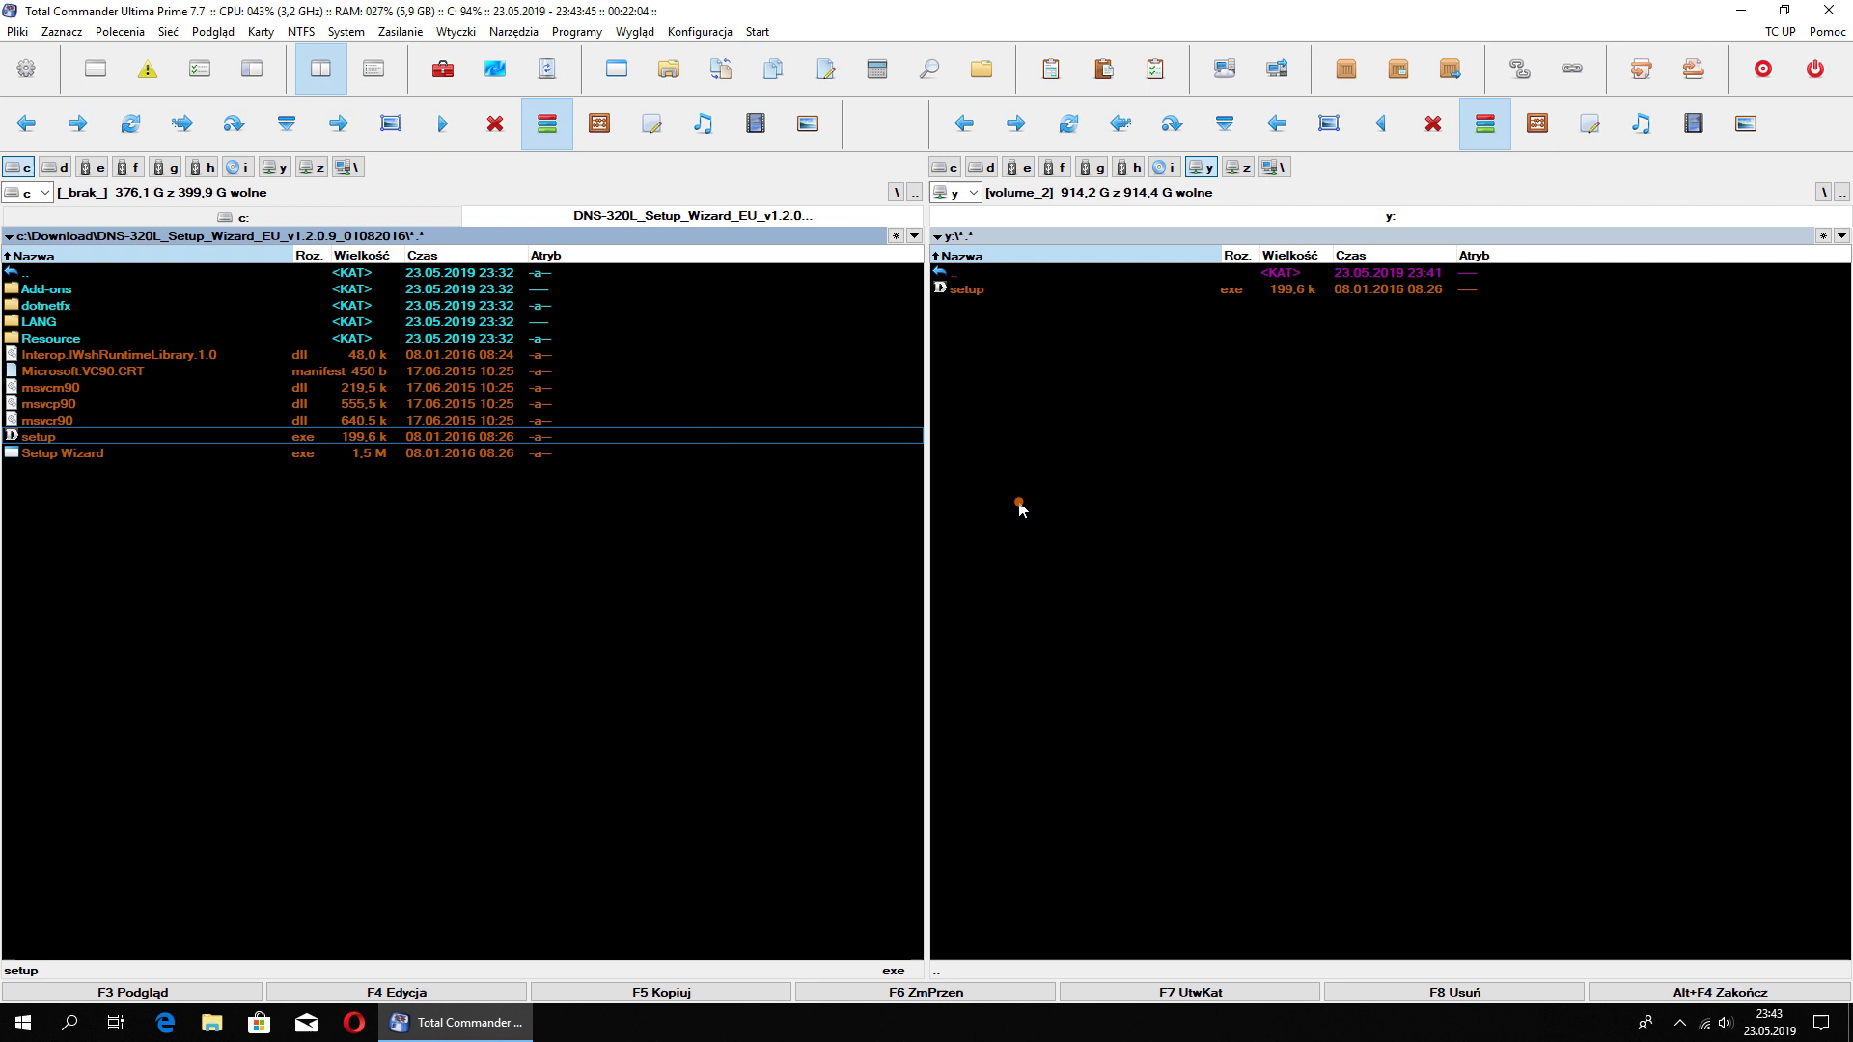
Switch both Total Commander panes to the root of drive C: and close the program
left_click(936, 180)
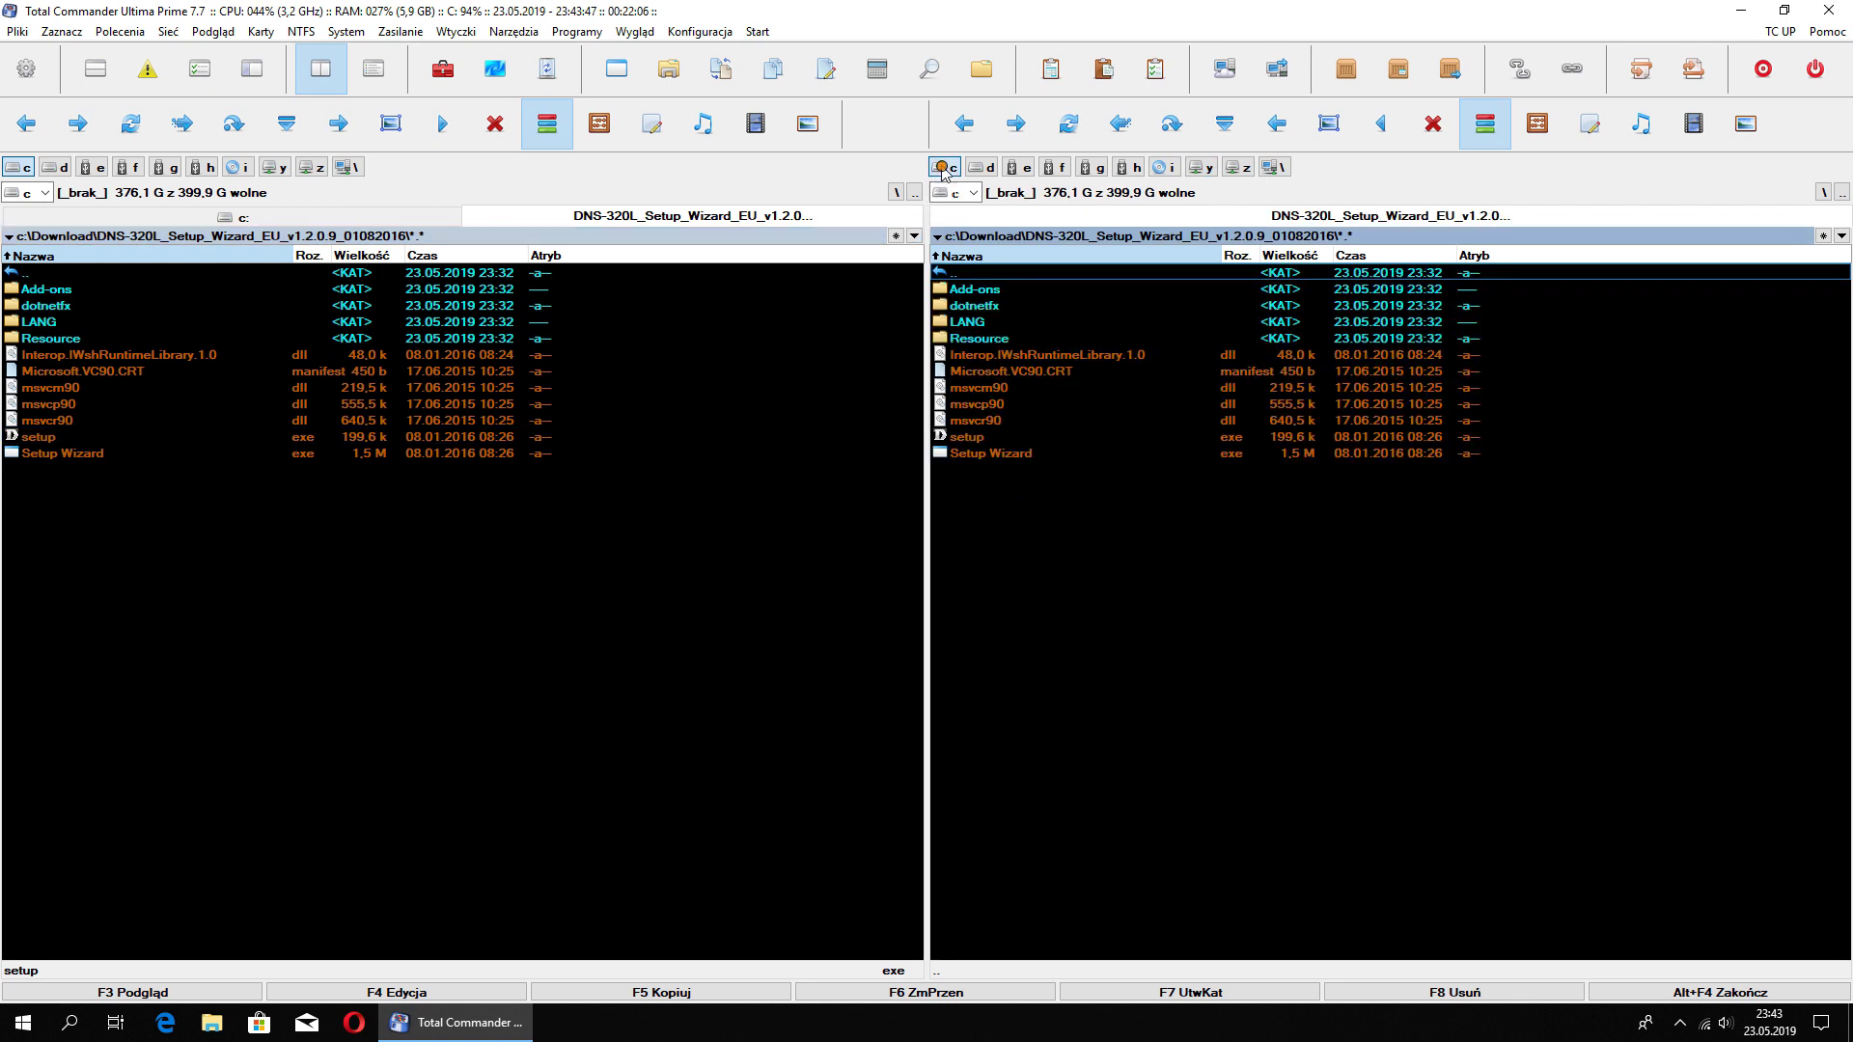
left_click(896, 192)
left_click(1823, 192)
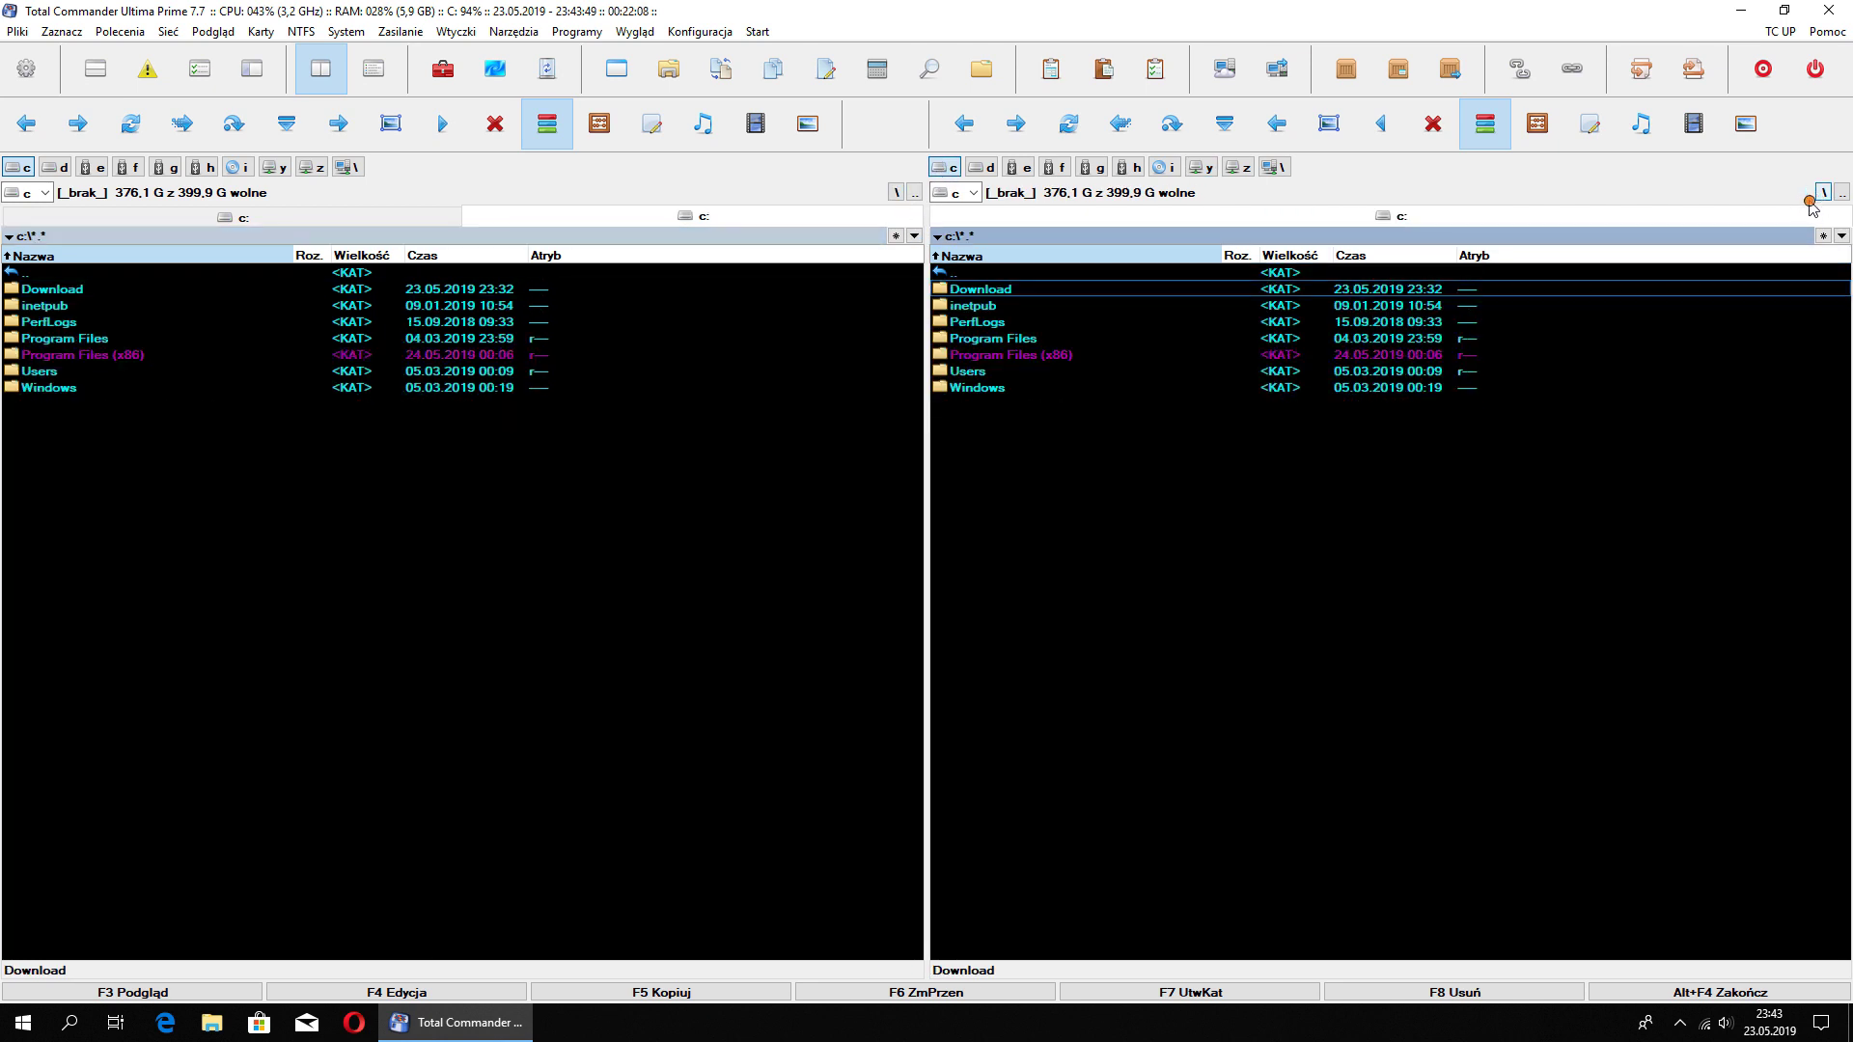
left_click(1843, 10)
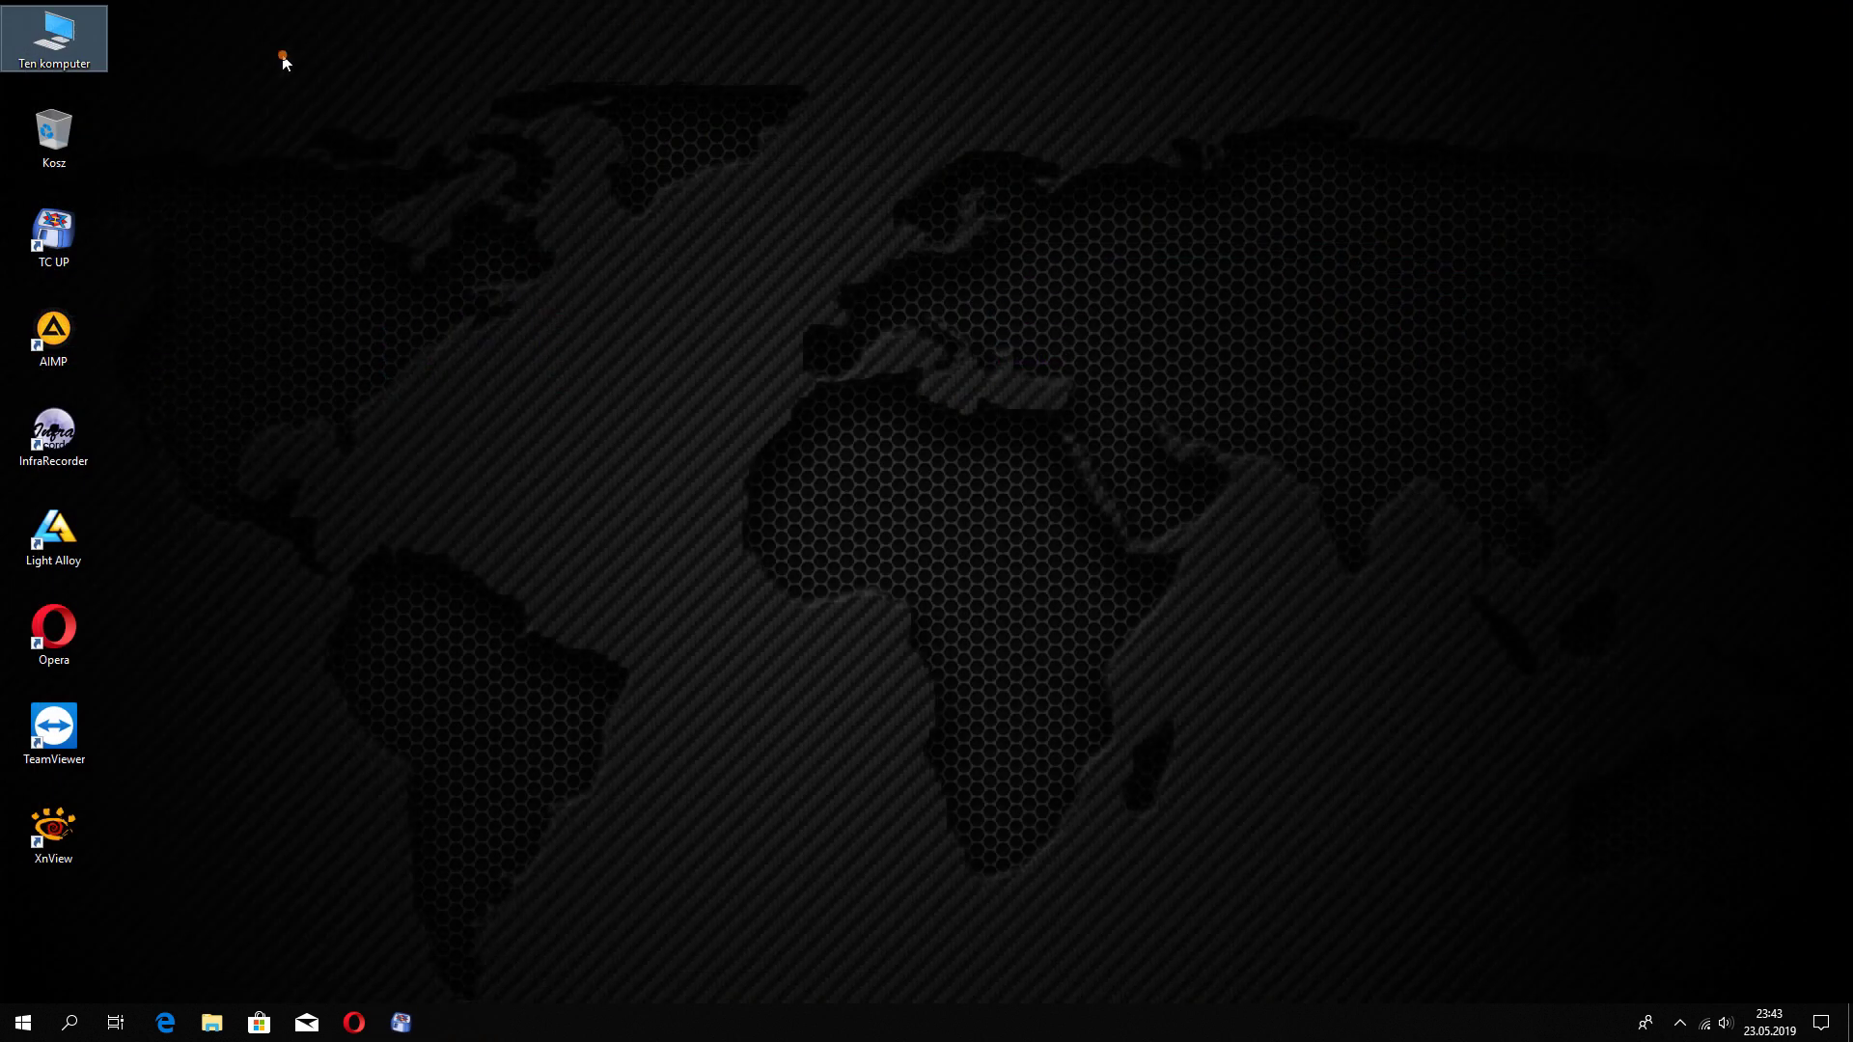
Check network drive Volume_2 (Y:) in Ten komputer for the copied setup file, and close the window
double_click(73, 44)
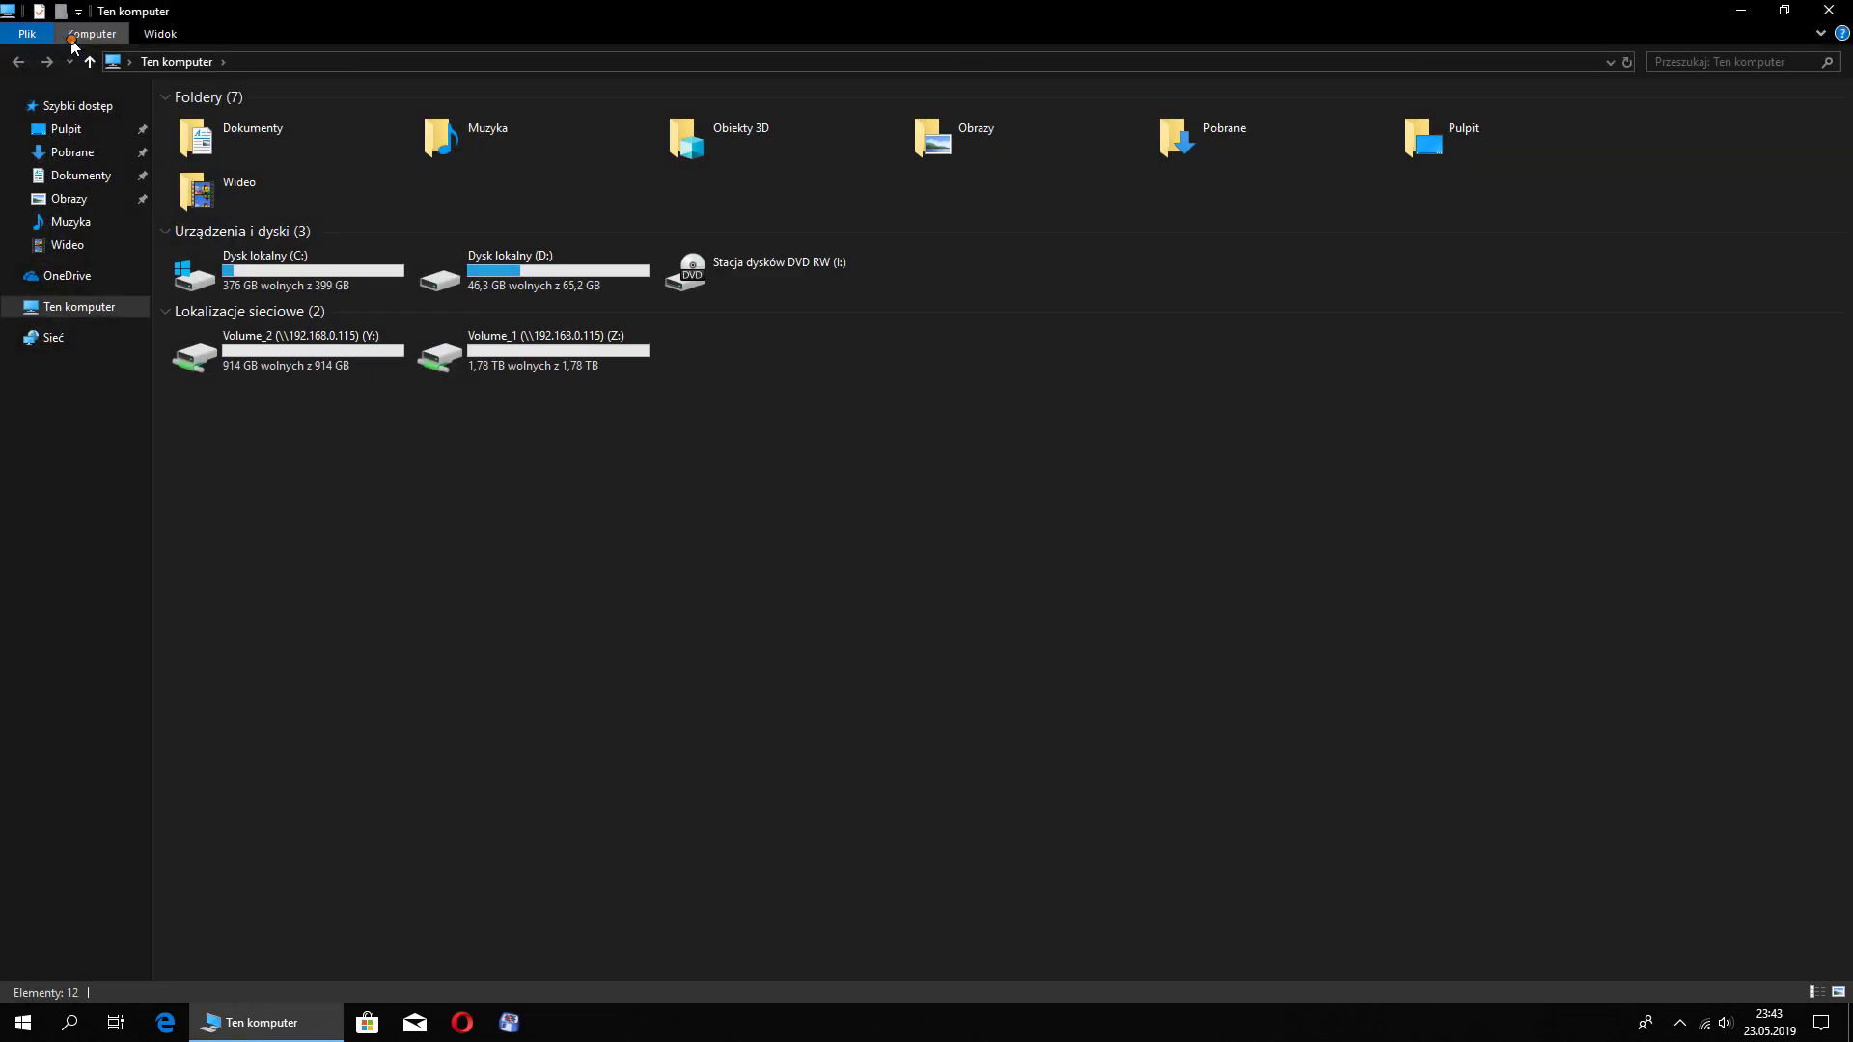
double_click(335, 355)
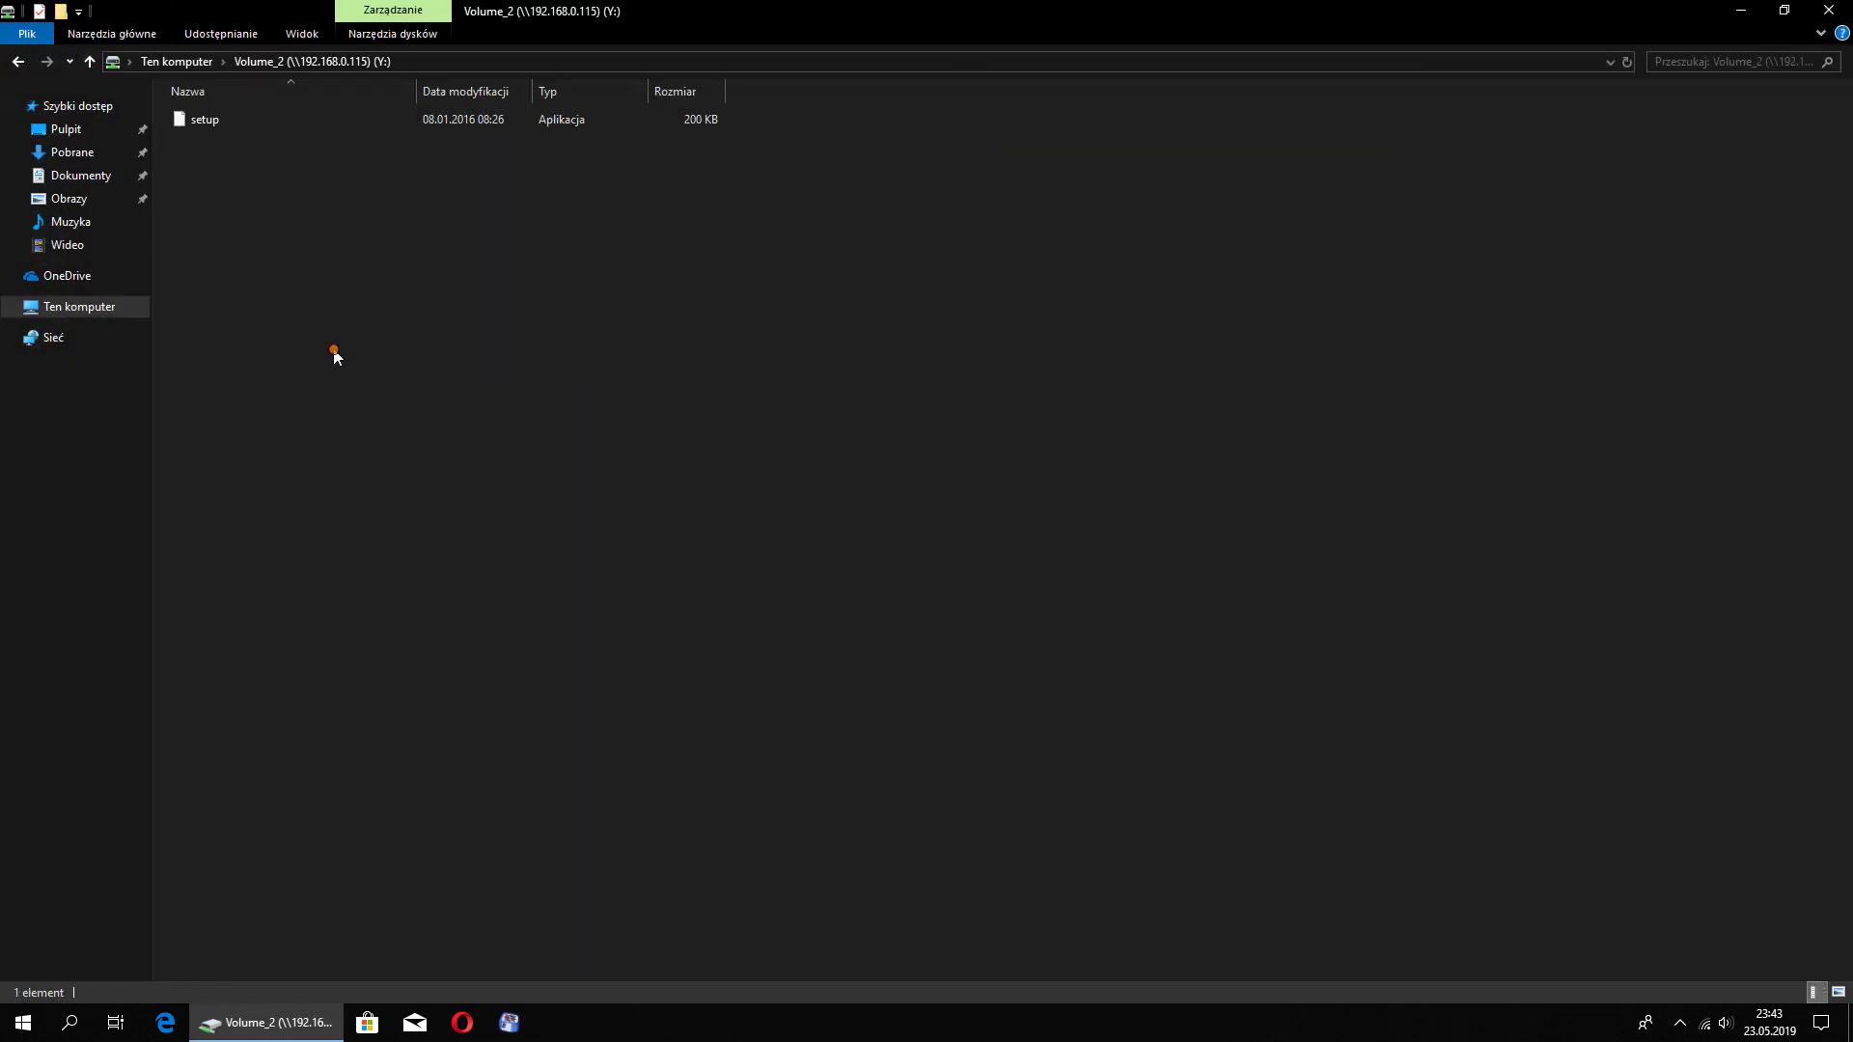
left_click(204, 123)
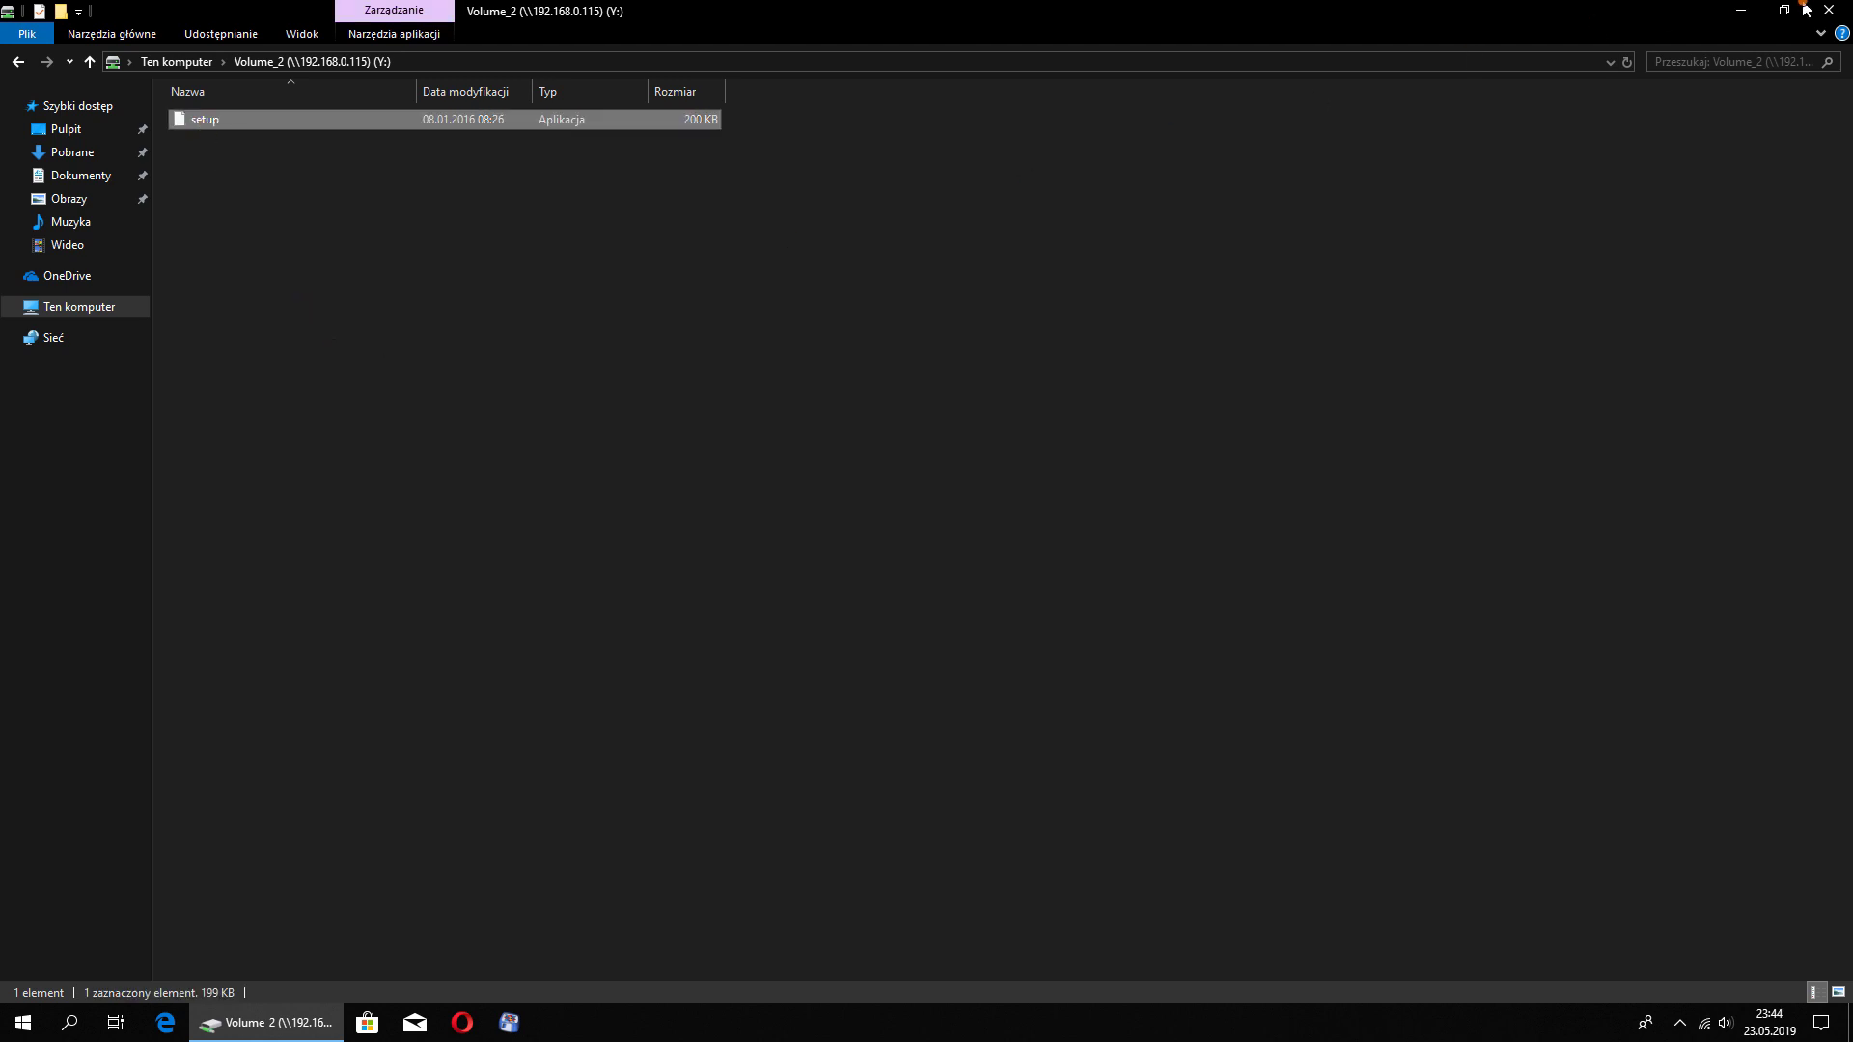
left_click(1843, 9)
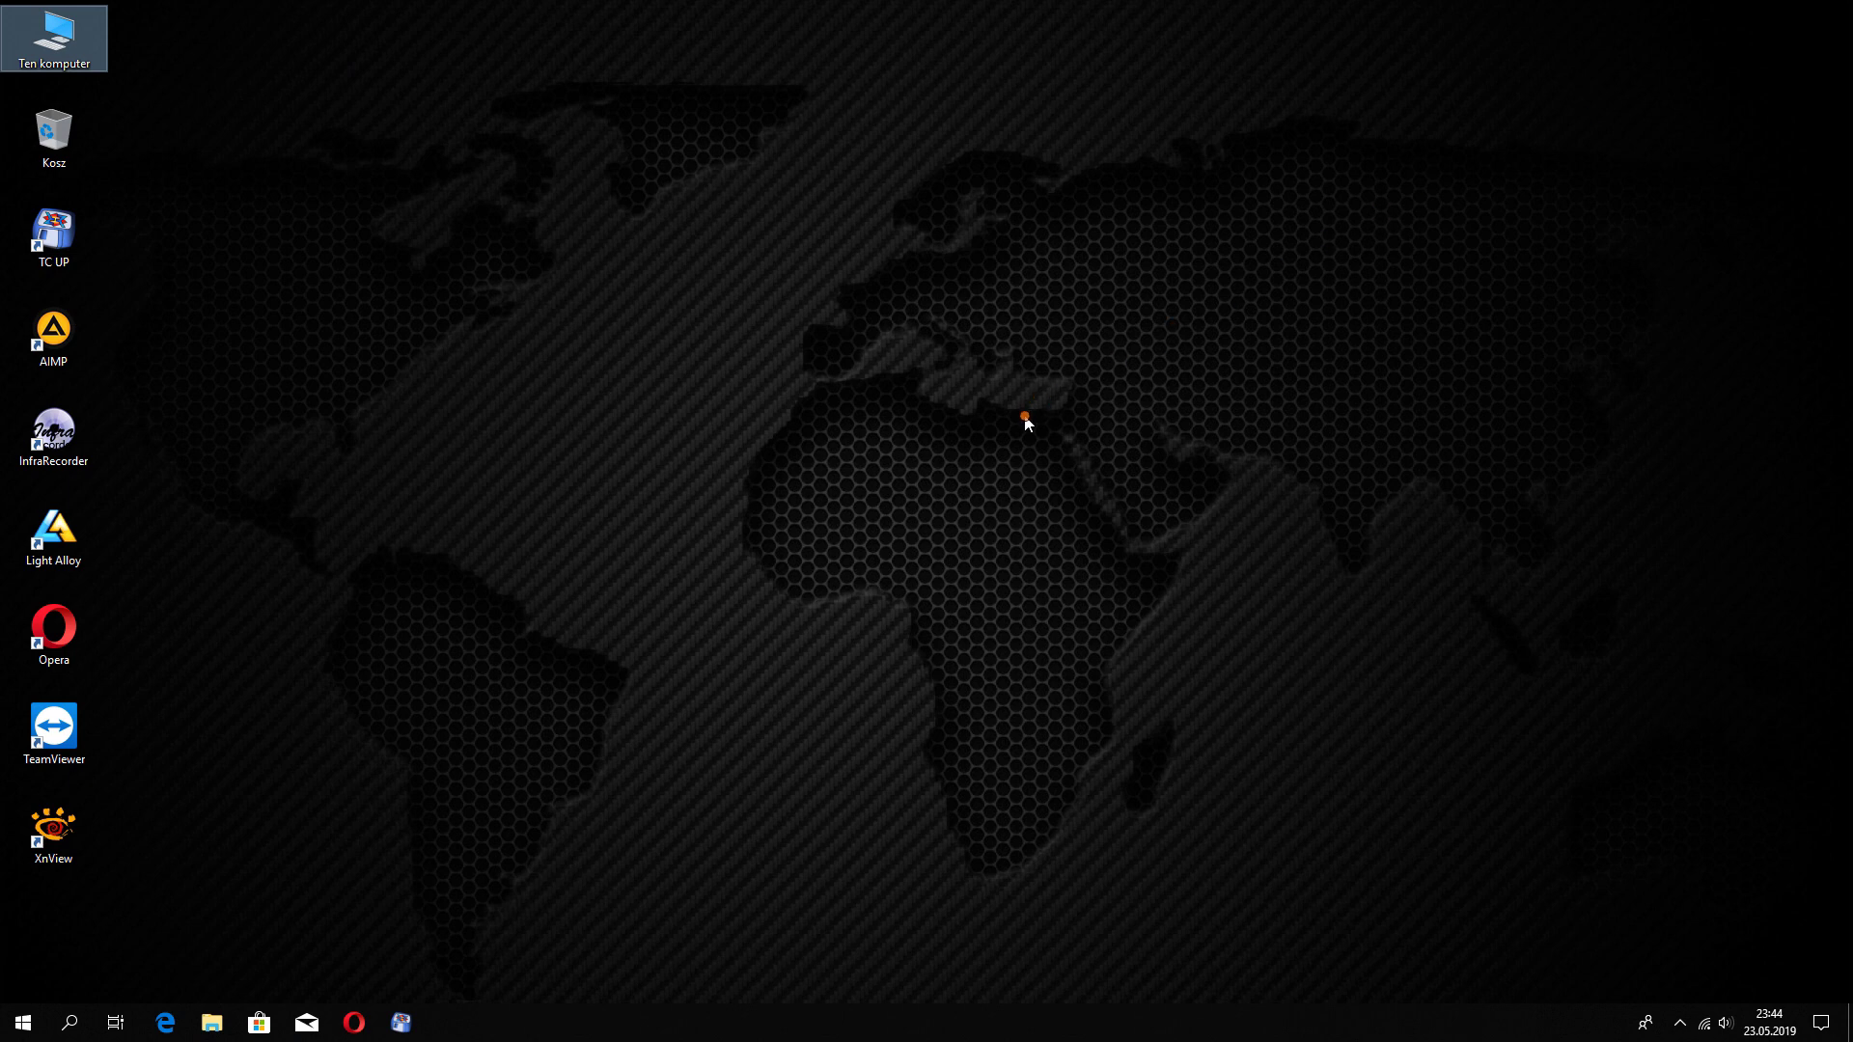
Switch to Opera and load the NAS web interface at 192.168.0.115
left_click(371, 1017)
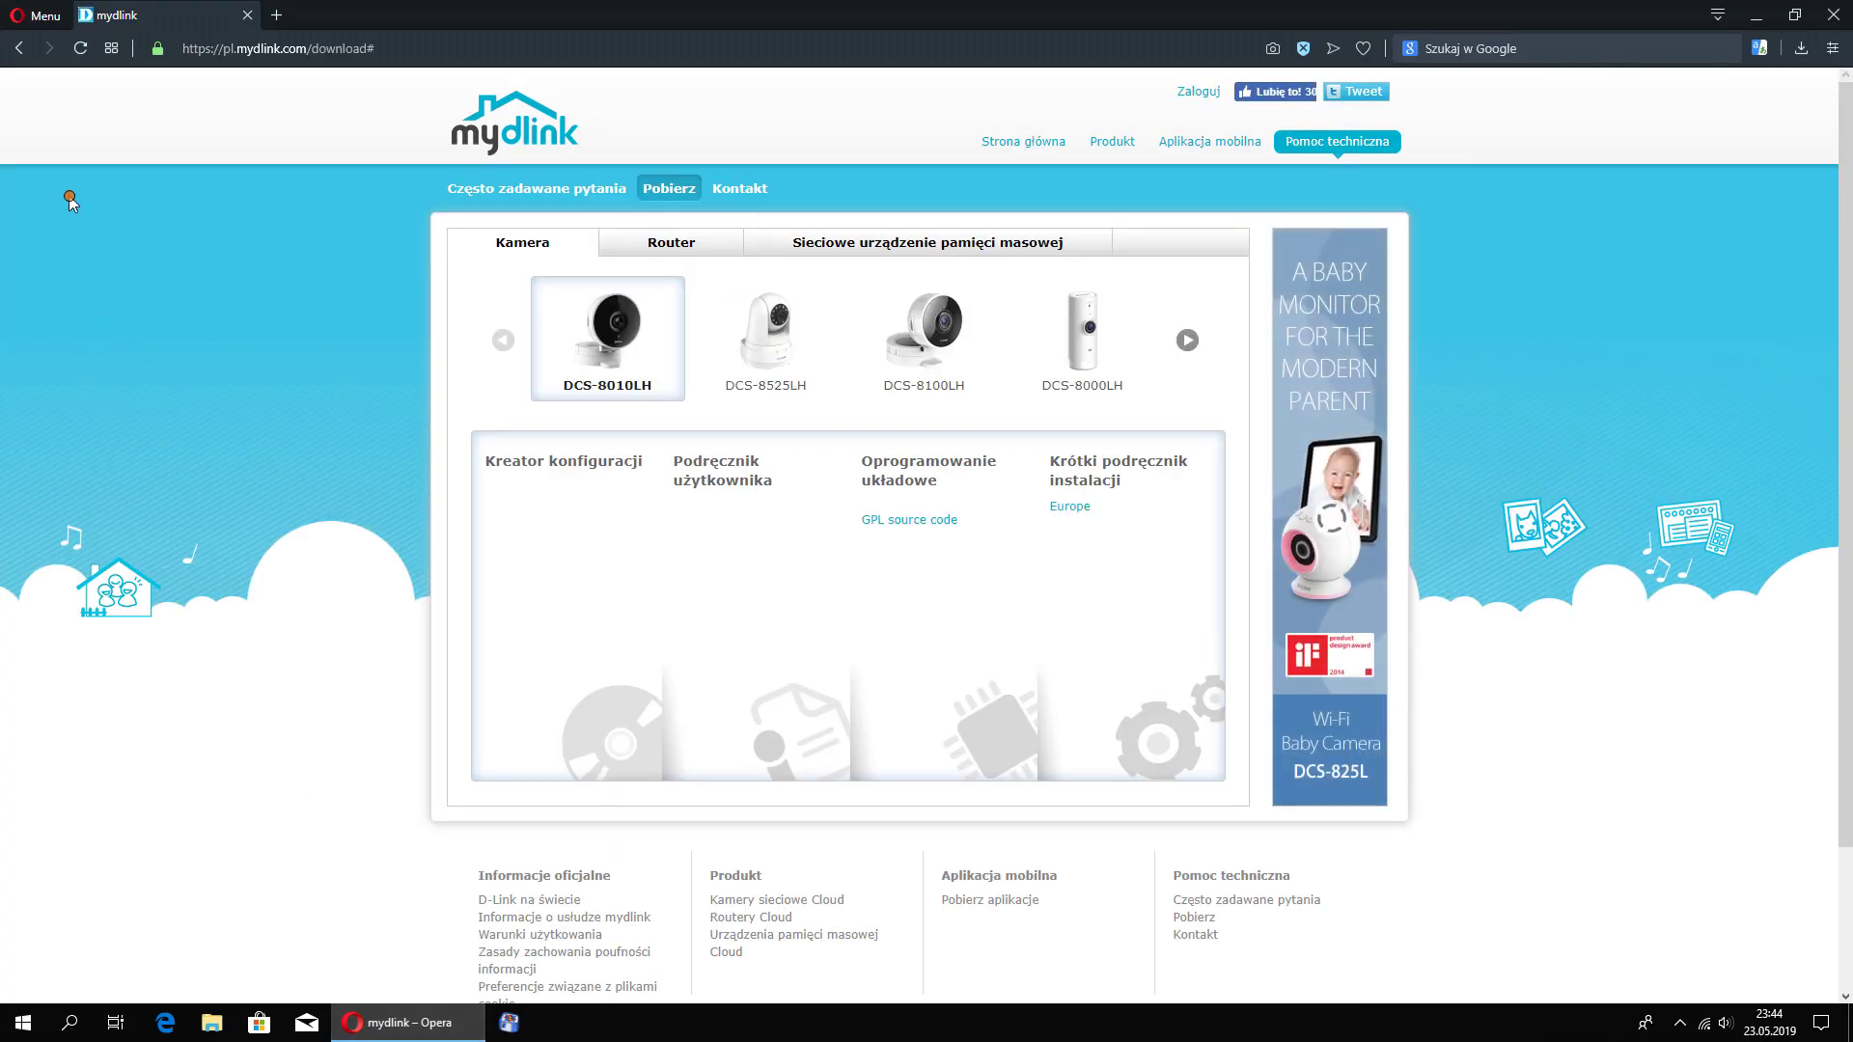
left_click(114, 49)
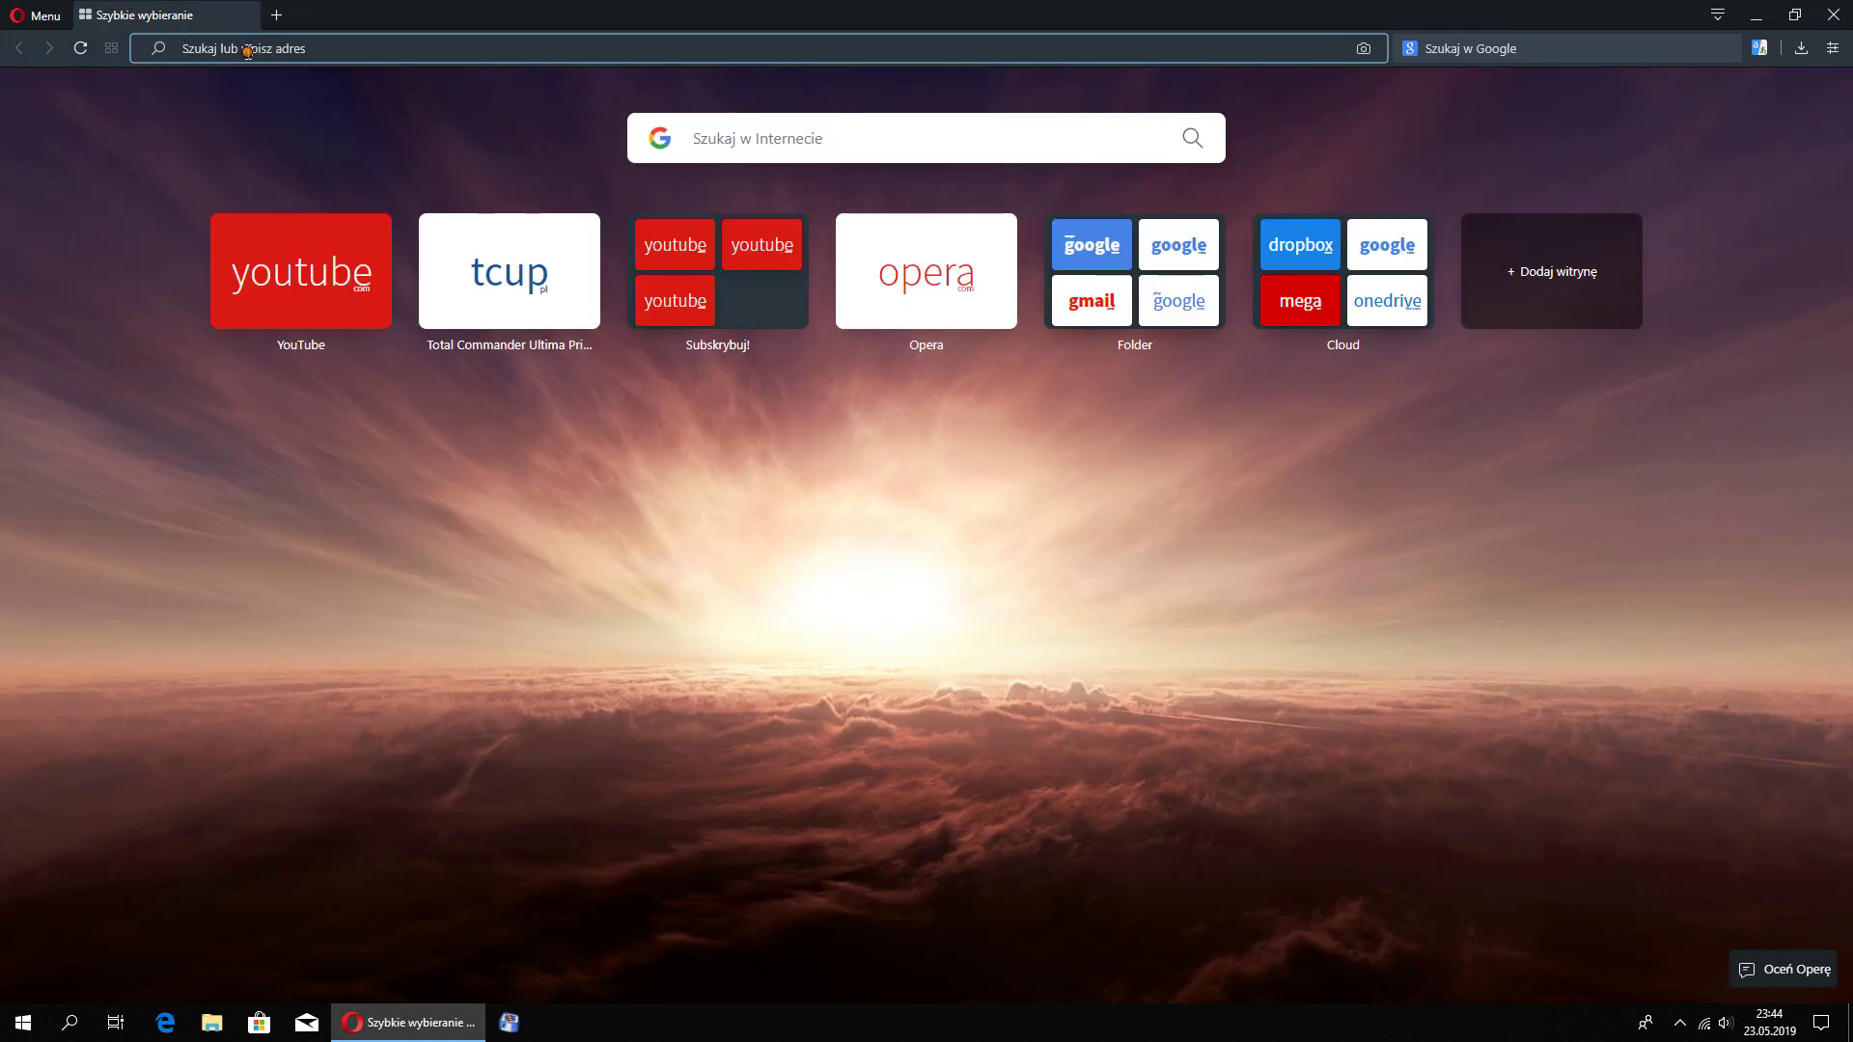
type("19")
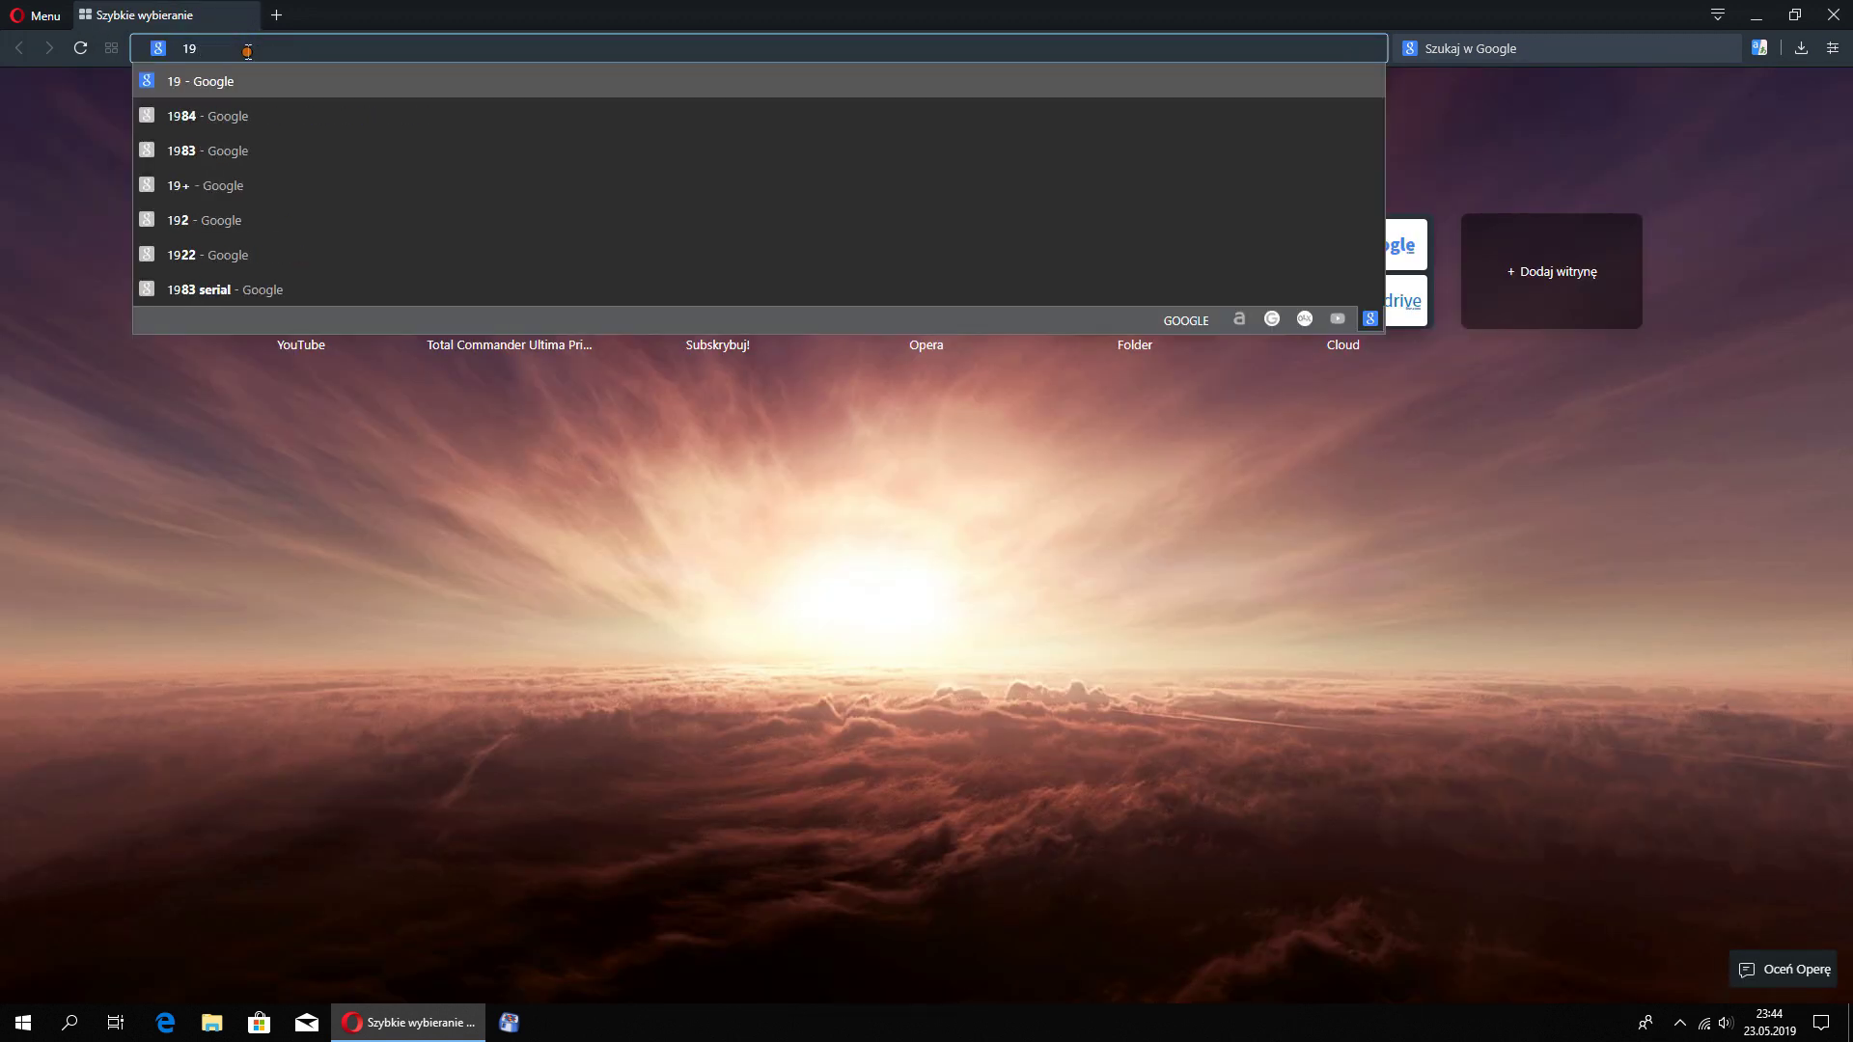
type("2.16")
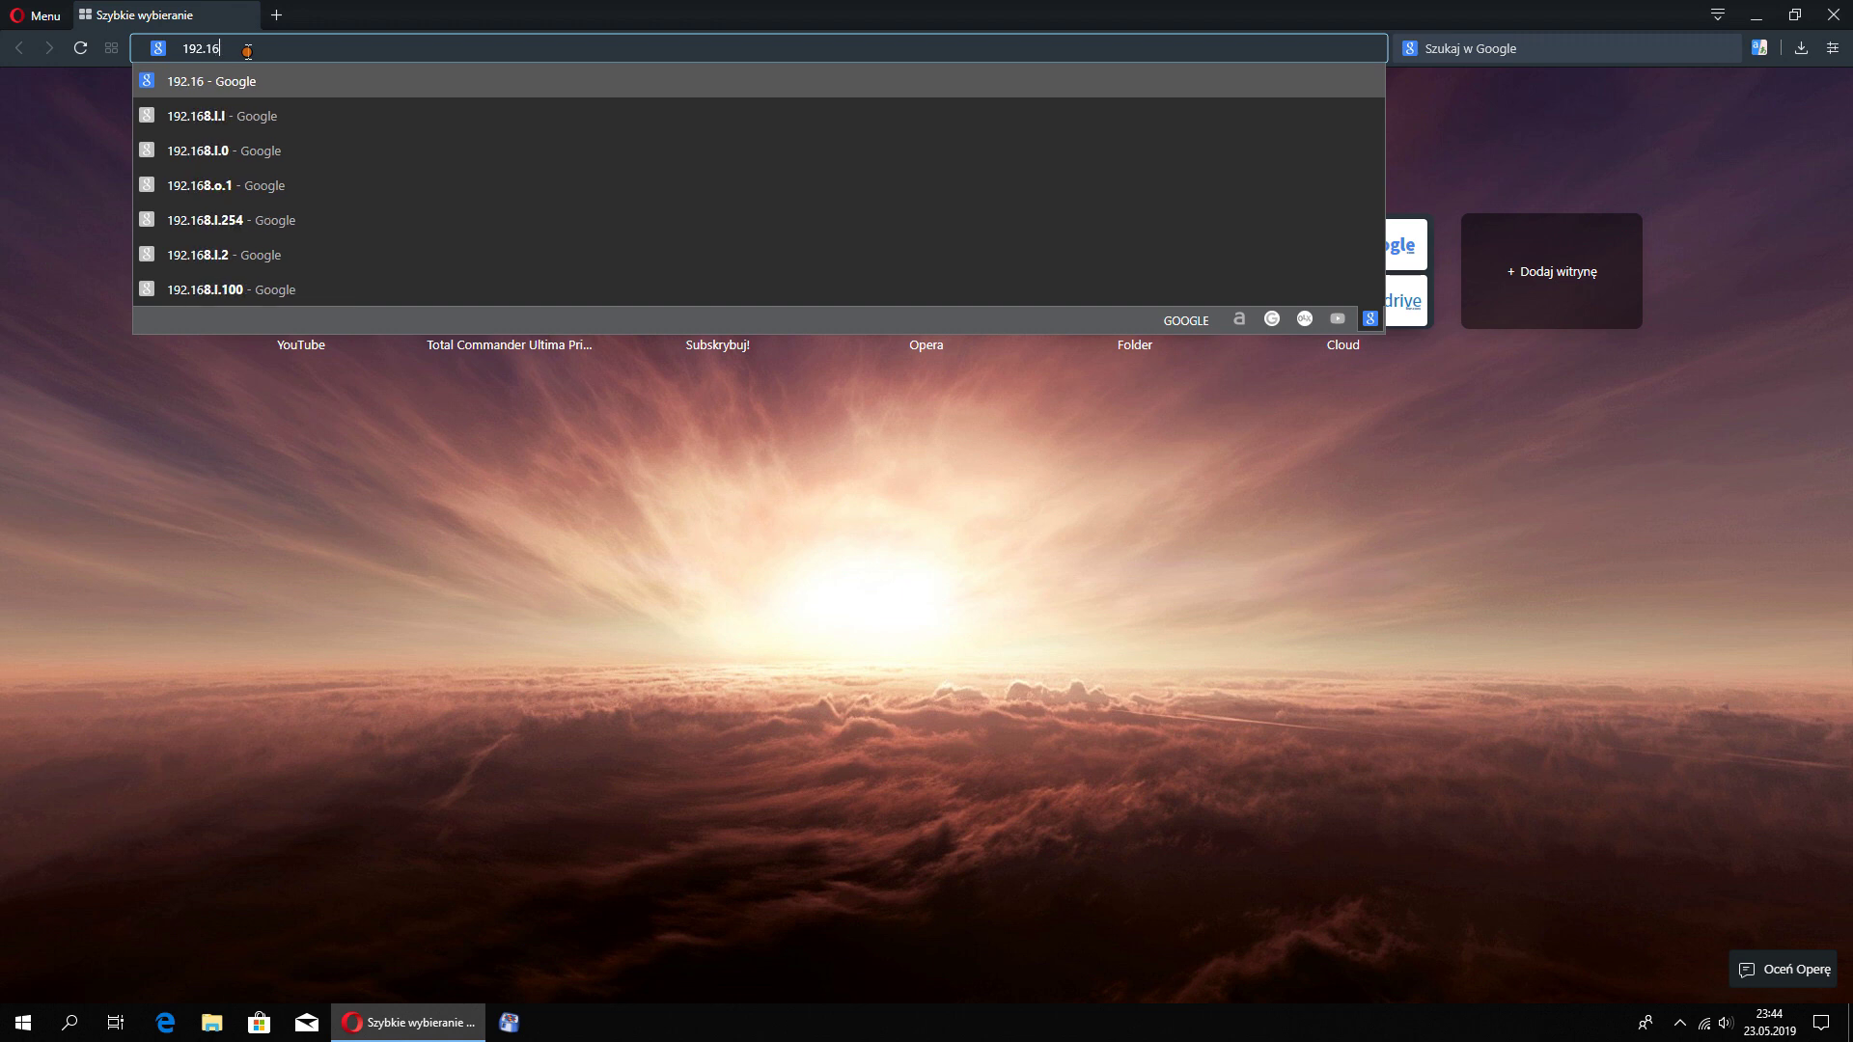
type("8.0")
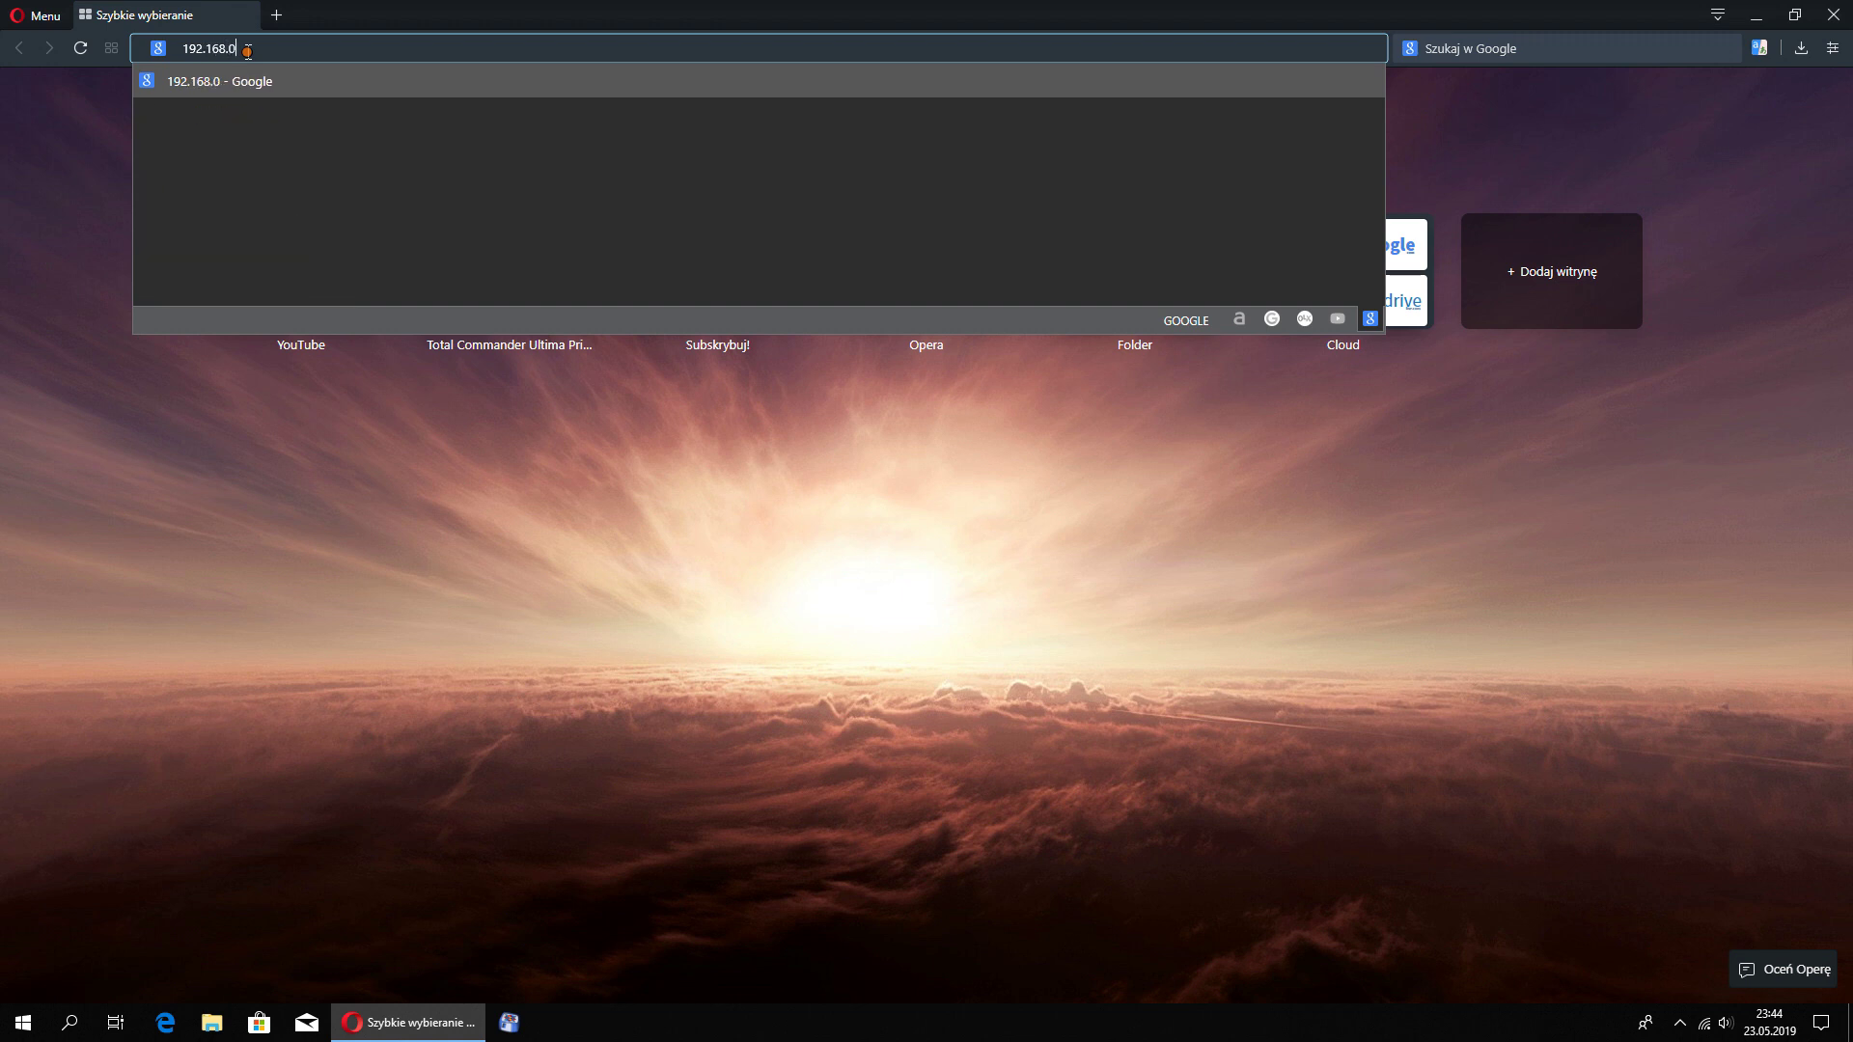
type(".115")
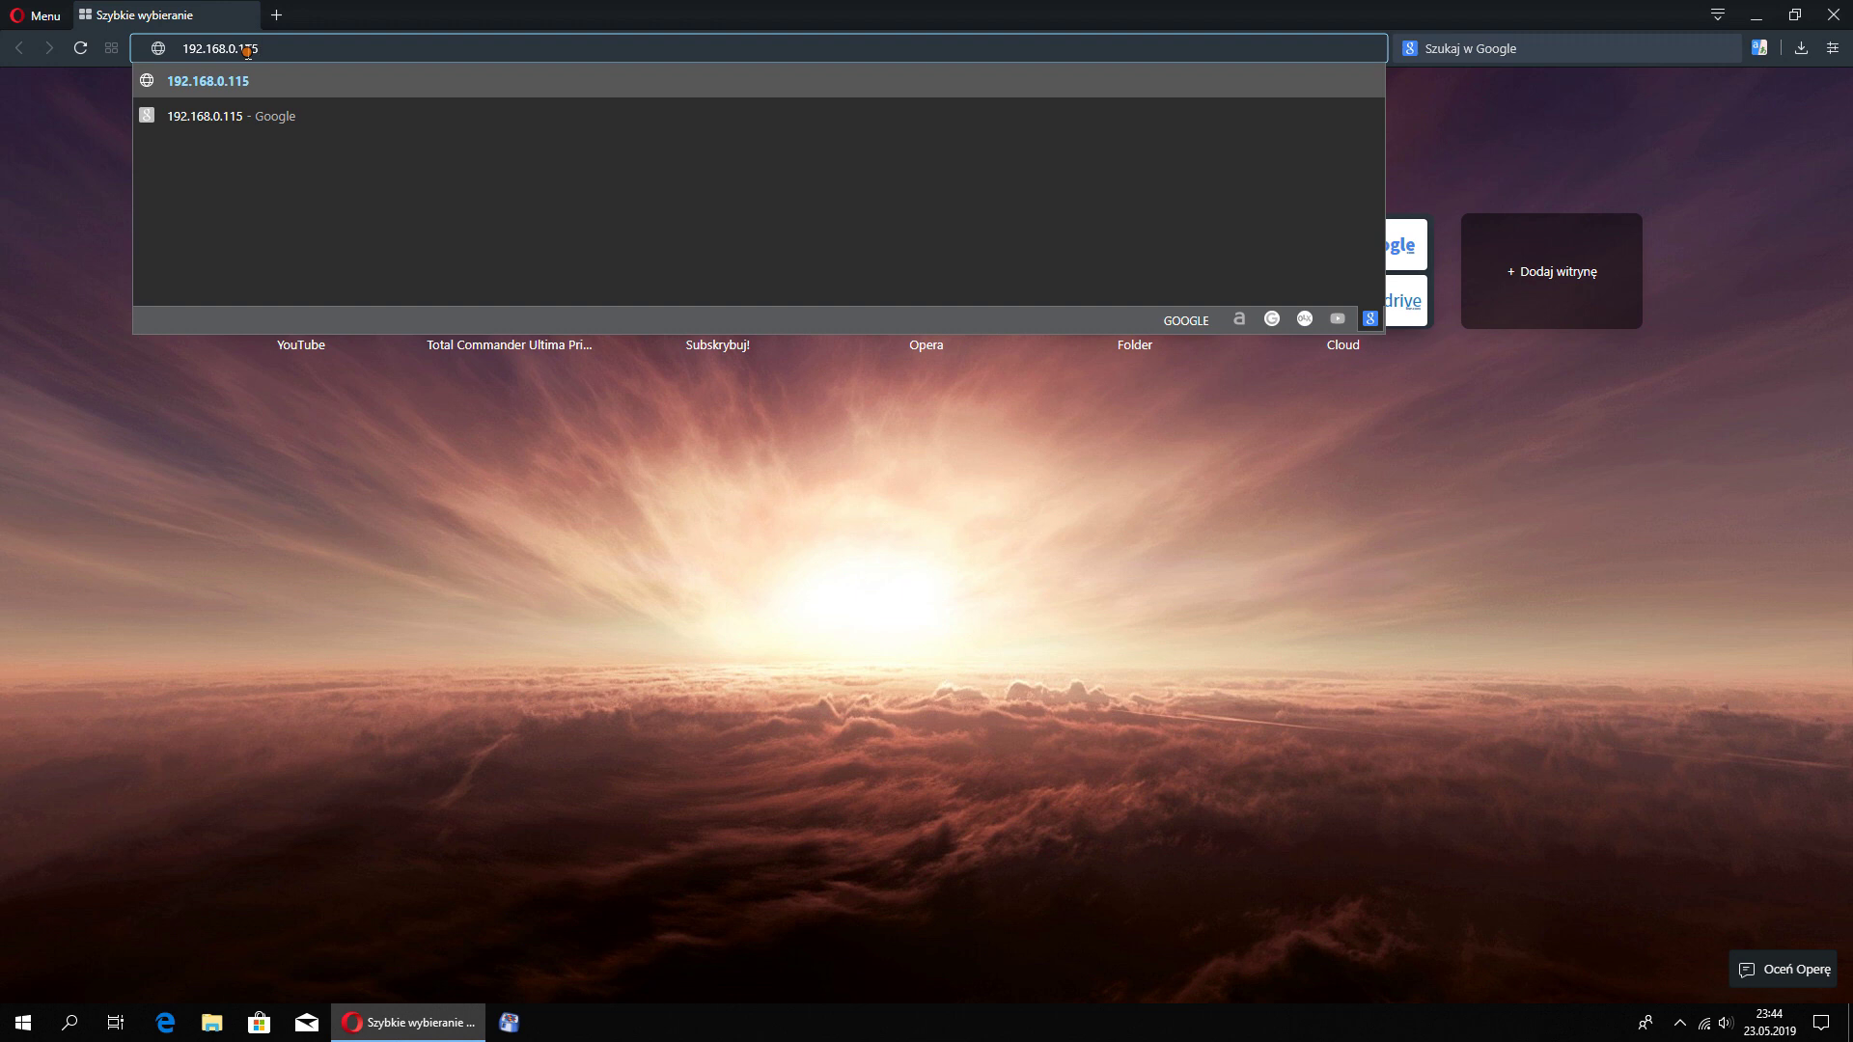
key("Return")
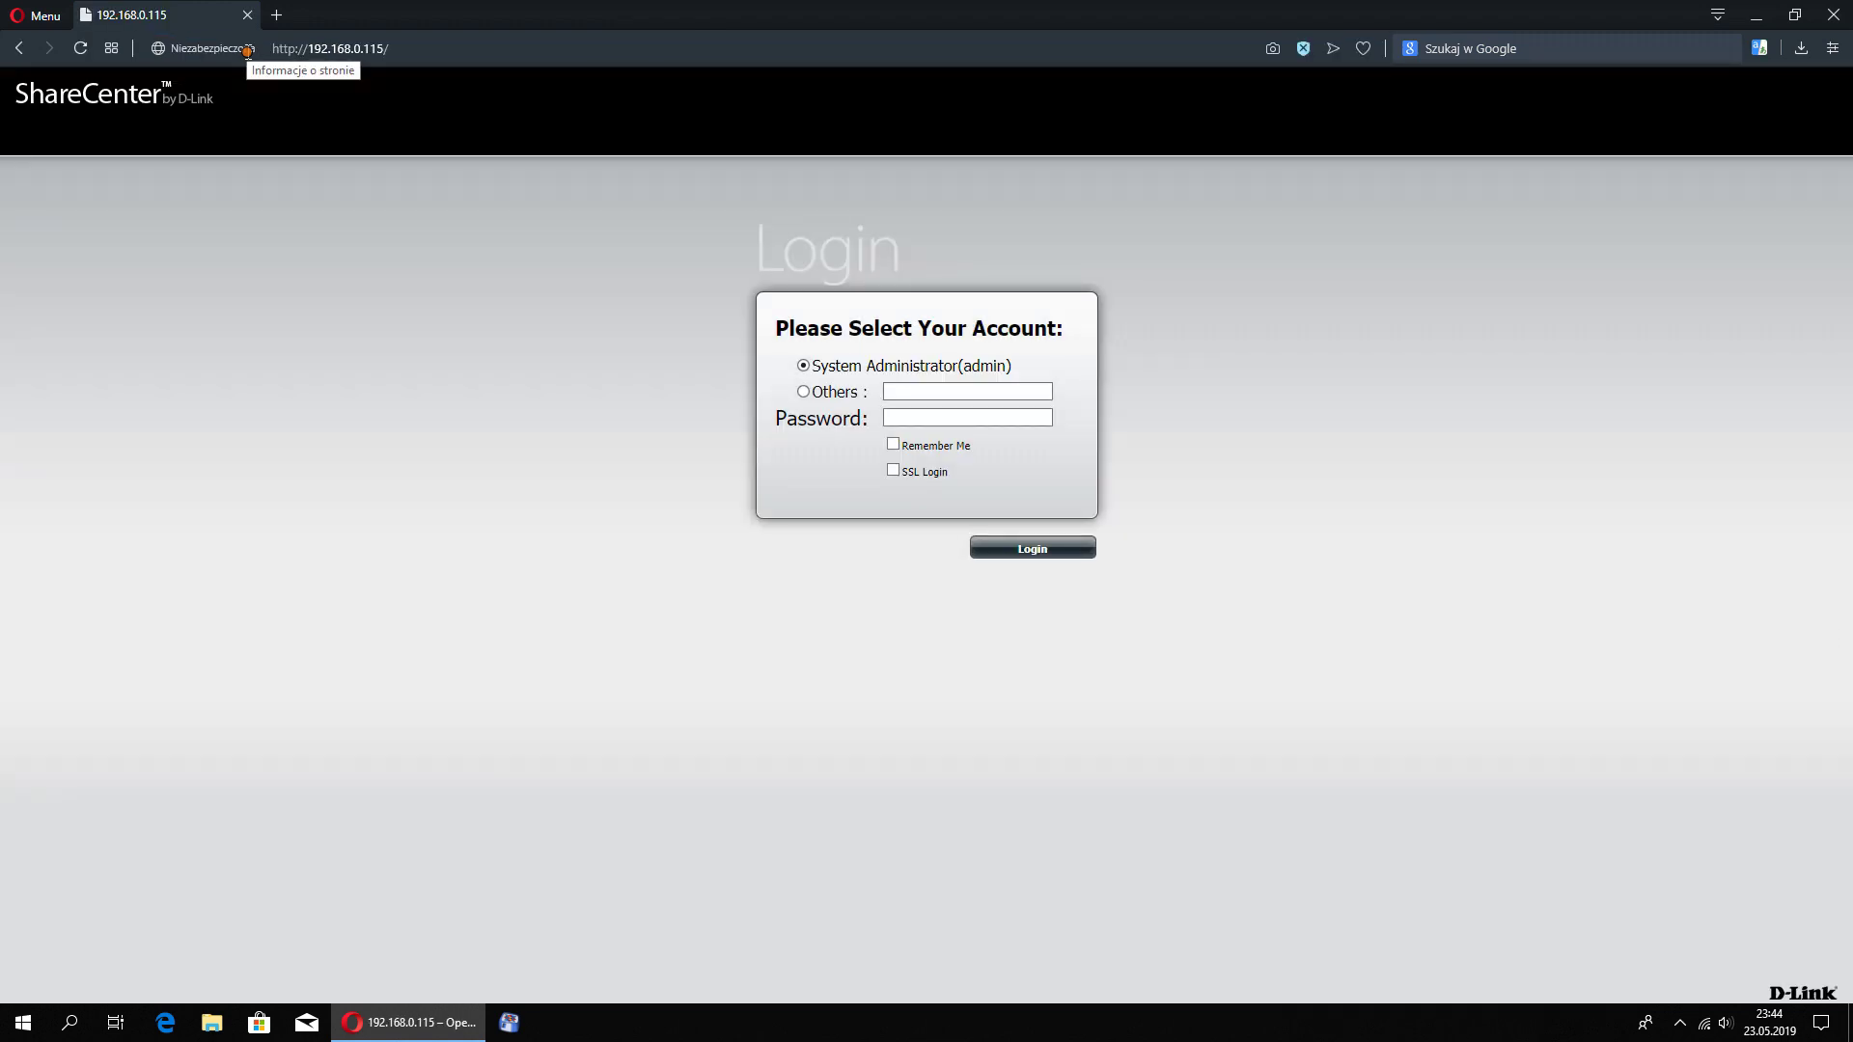
Log in to ShareCenter as System Administrator (admin) by filling in the account password
left_click(918, 412)
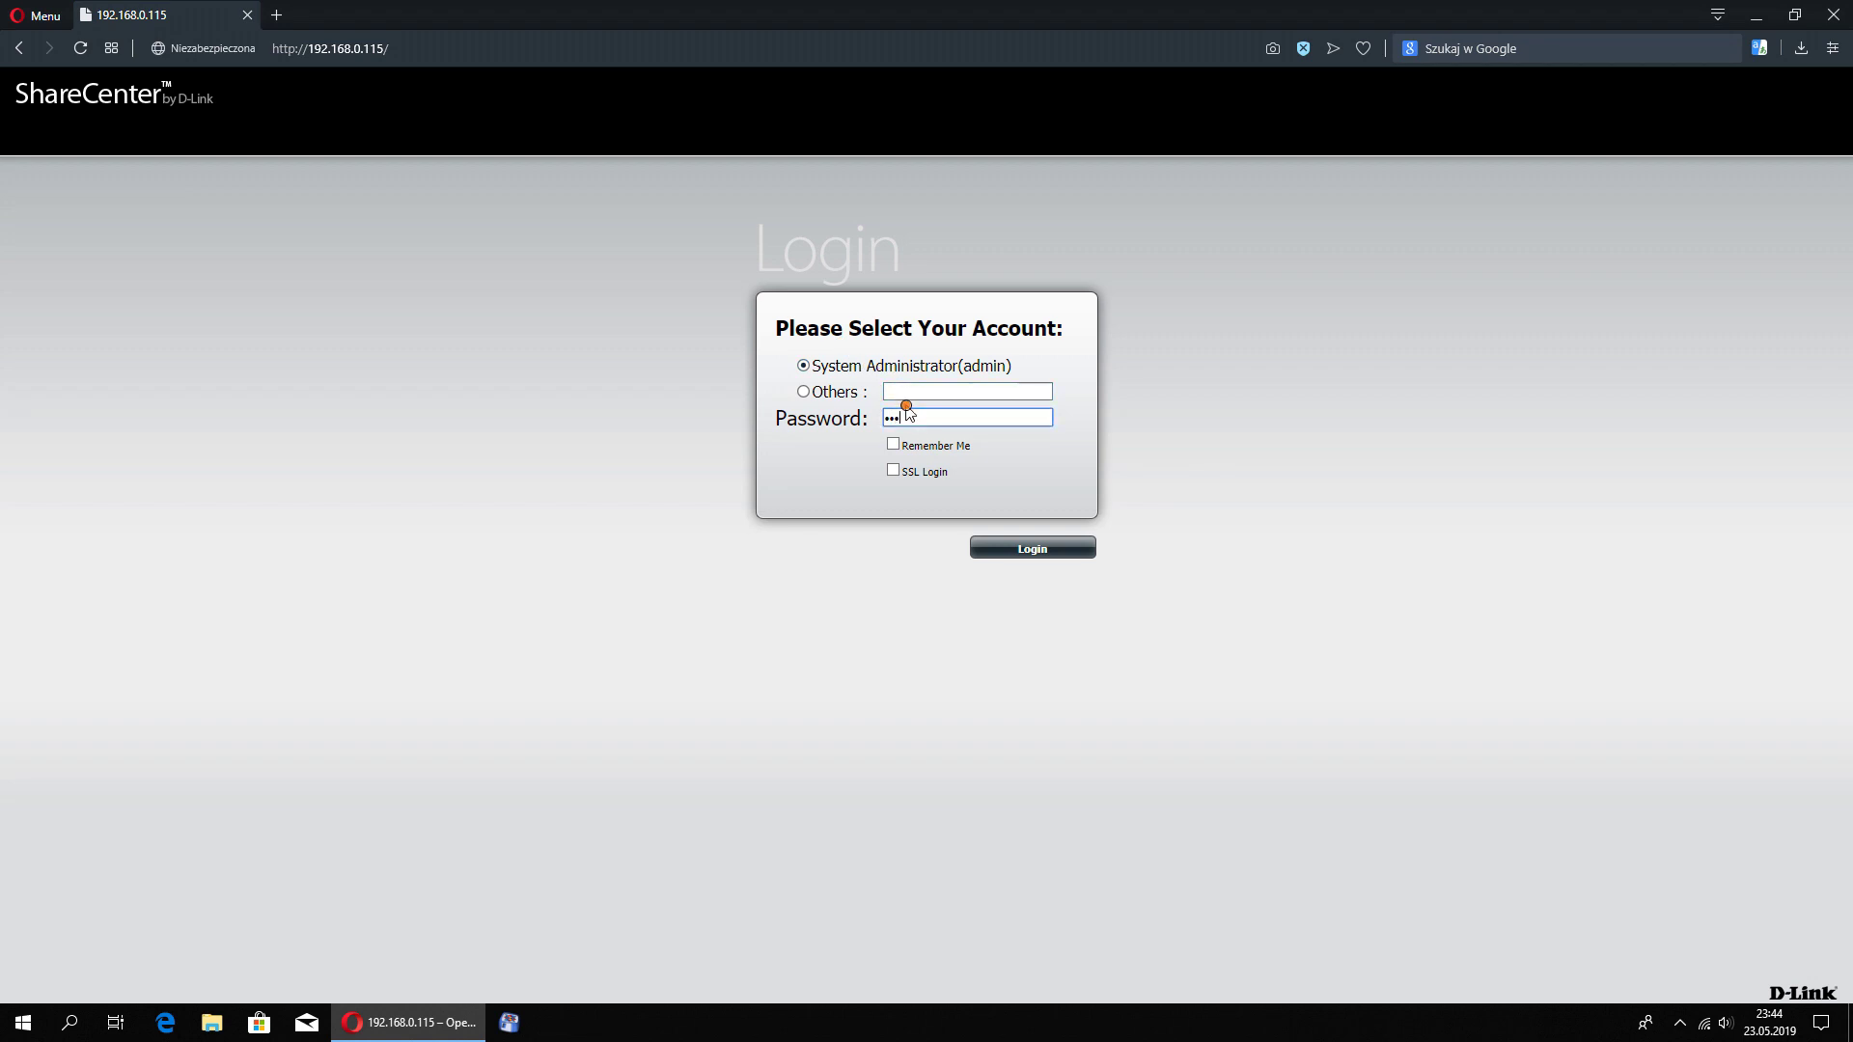
type("••••••••••••")
key("Return")
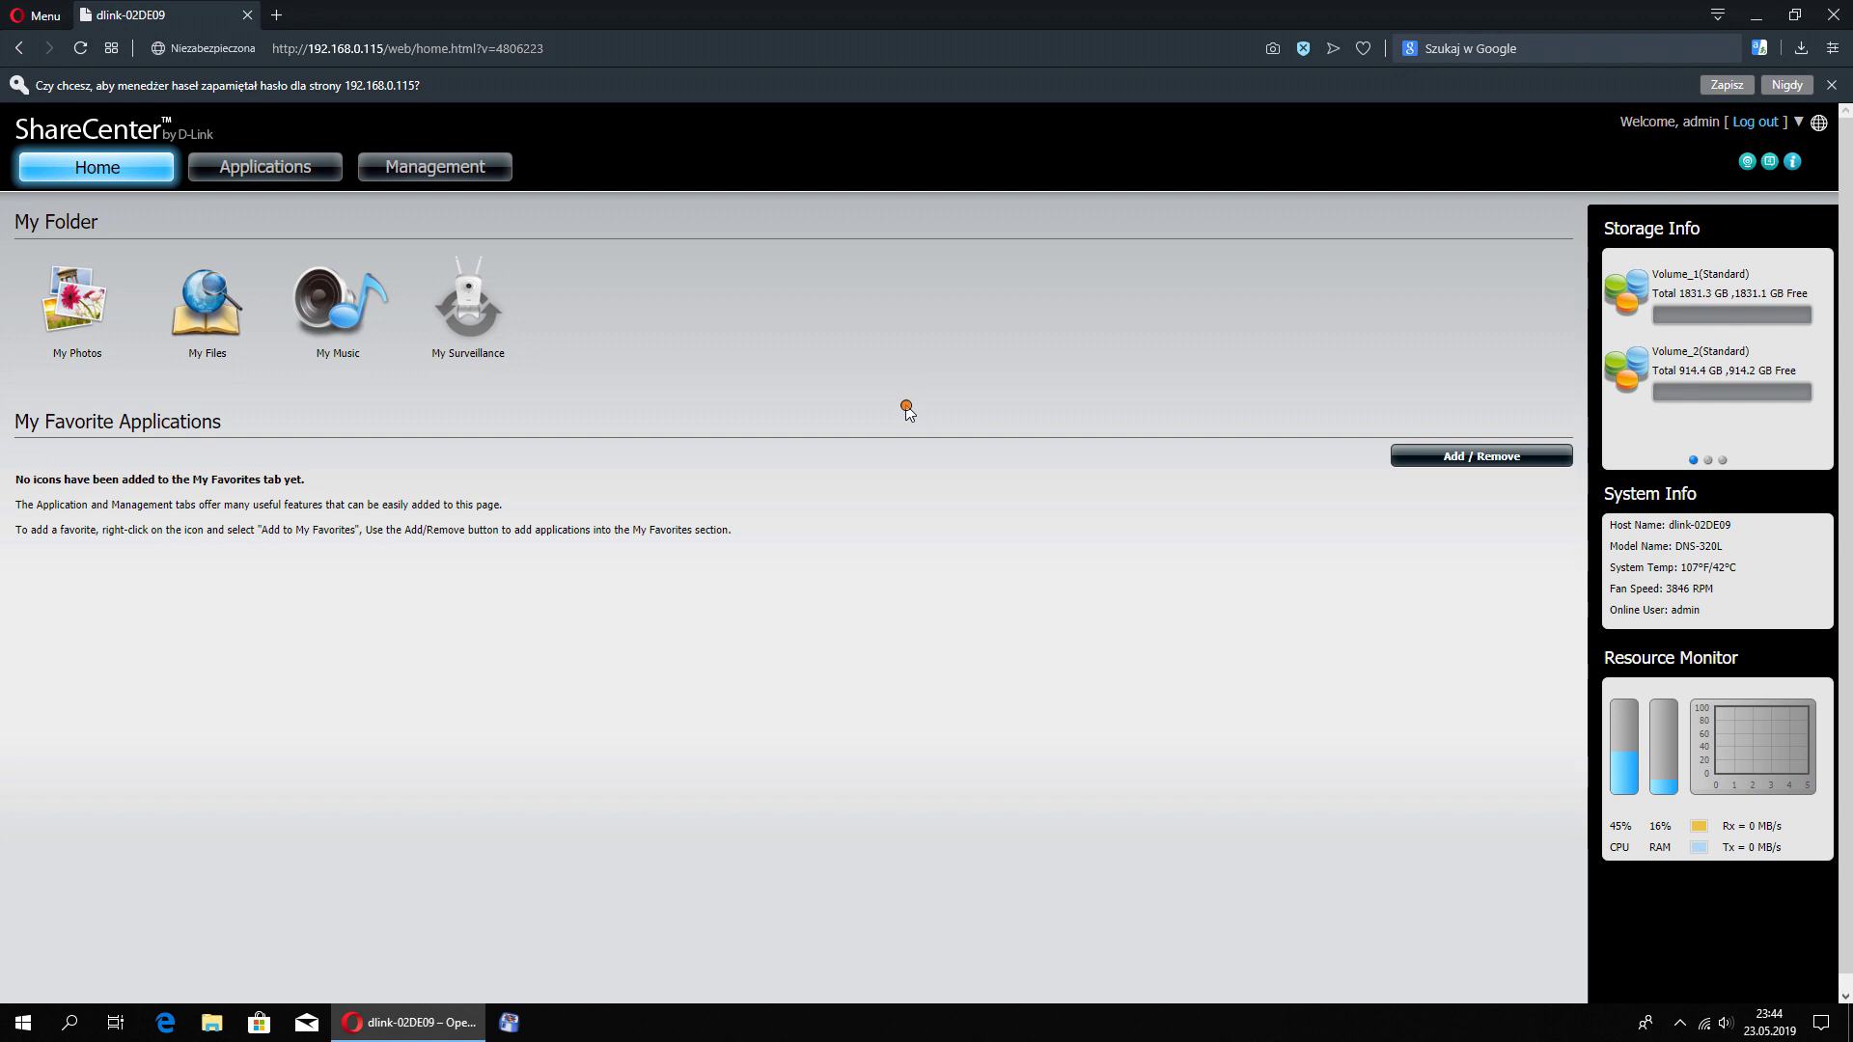
Open My Files in ShareCenter and check the contents of Volume_1 and Volume_2
left_click(207, 301)
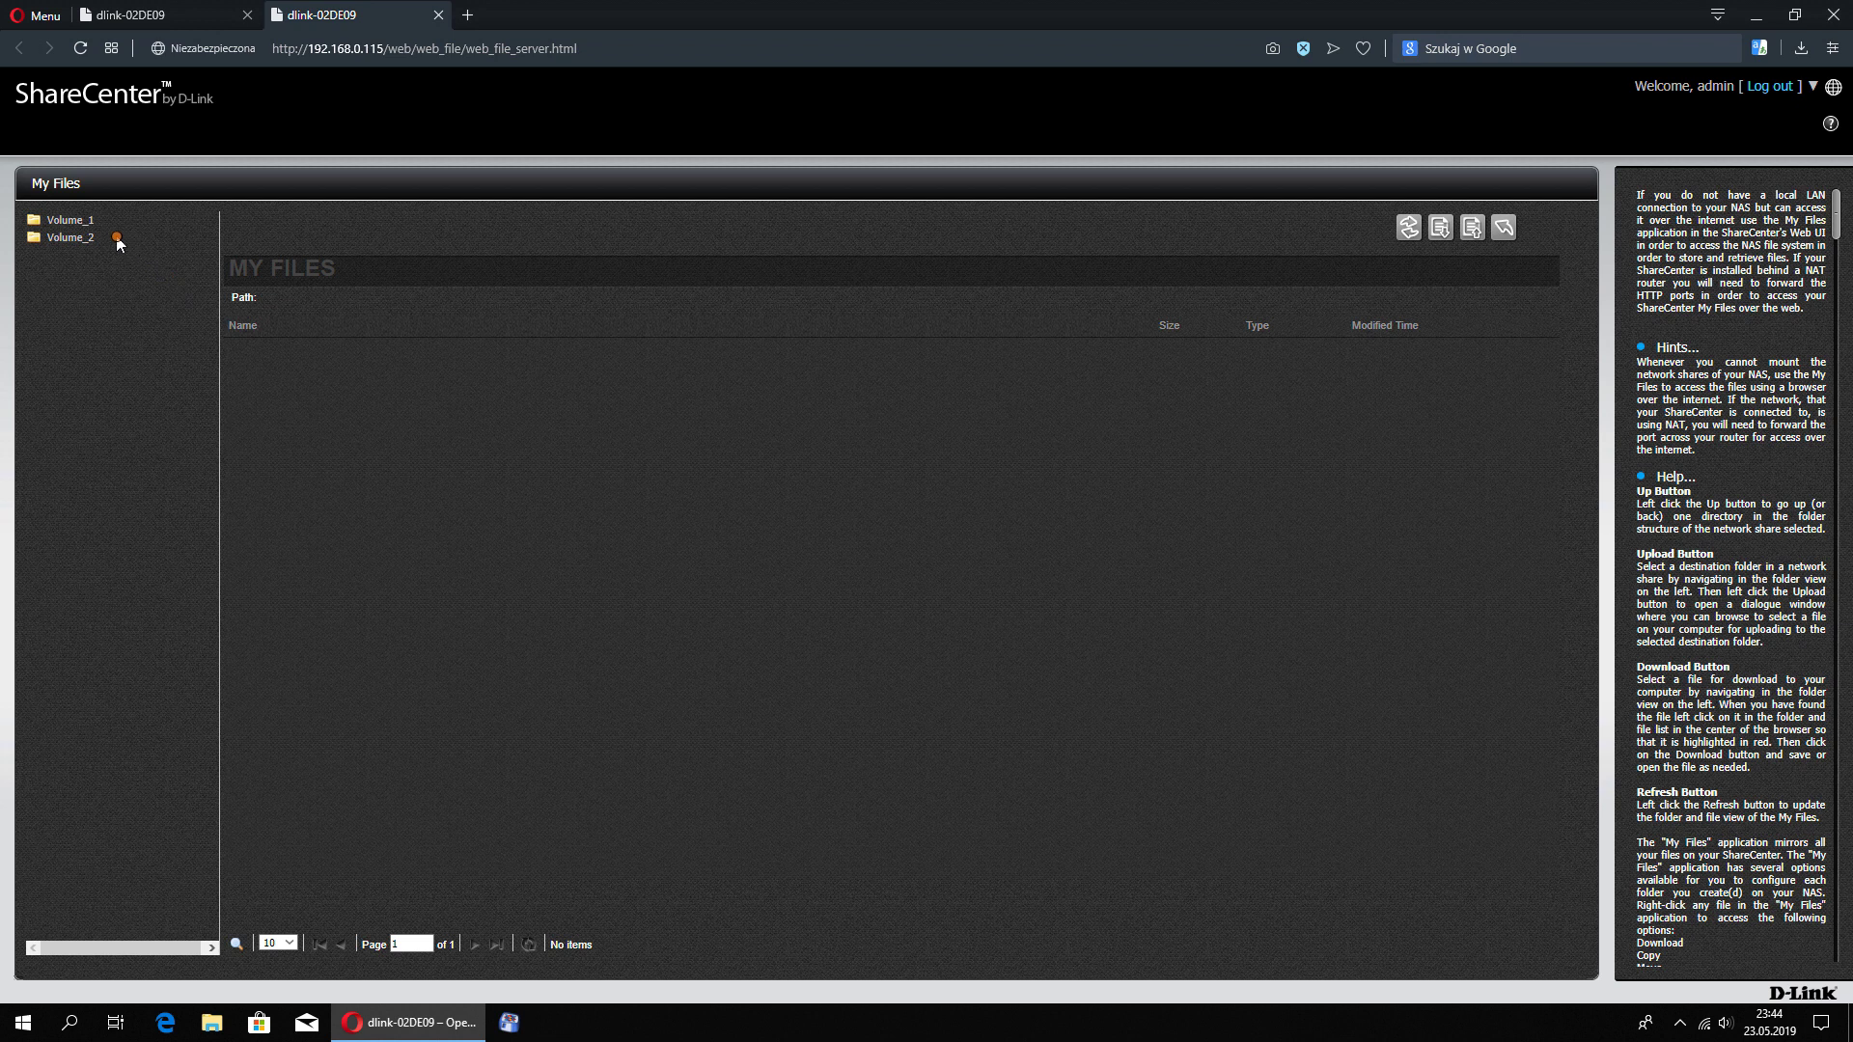
left_click(85, 225)
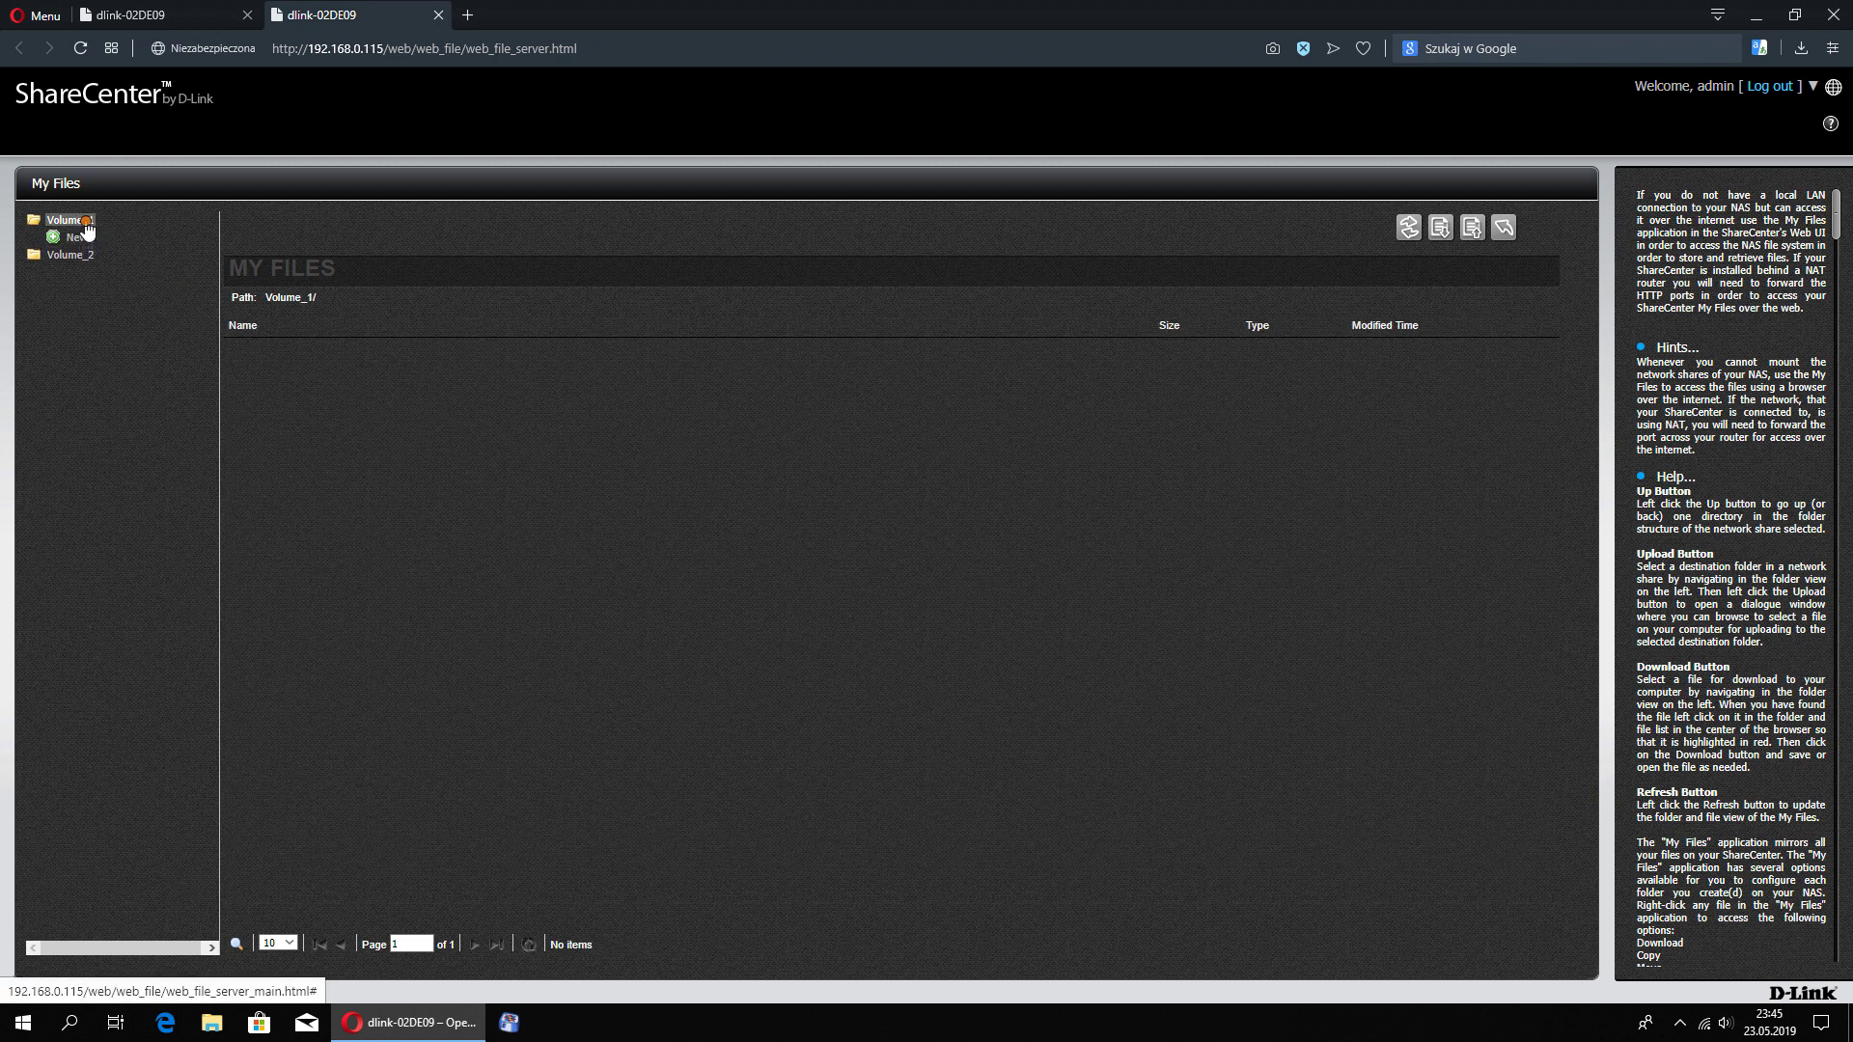
left_click(68, 257)
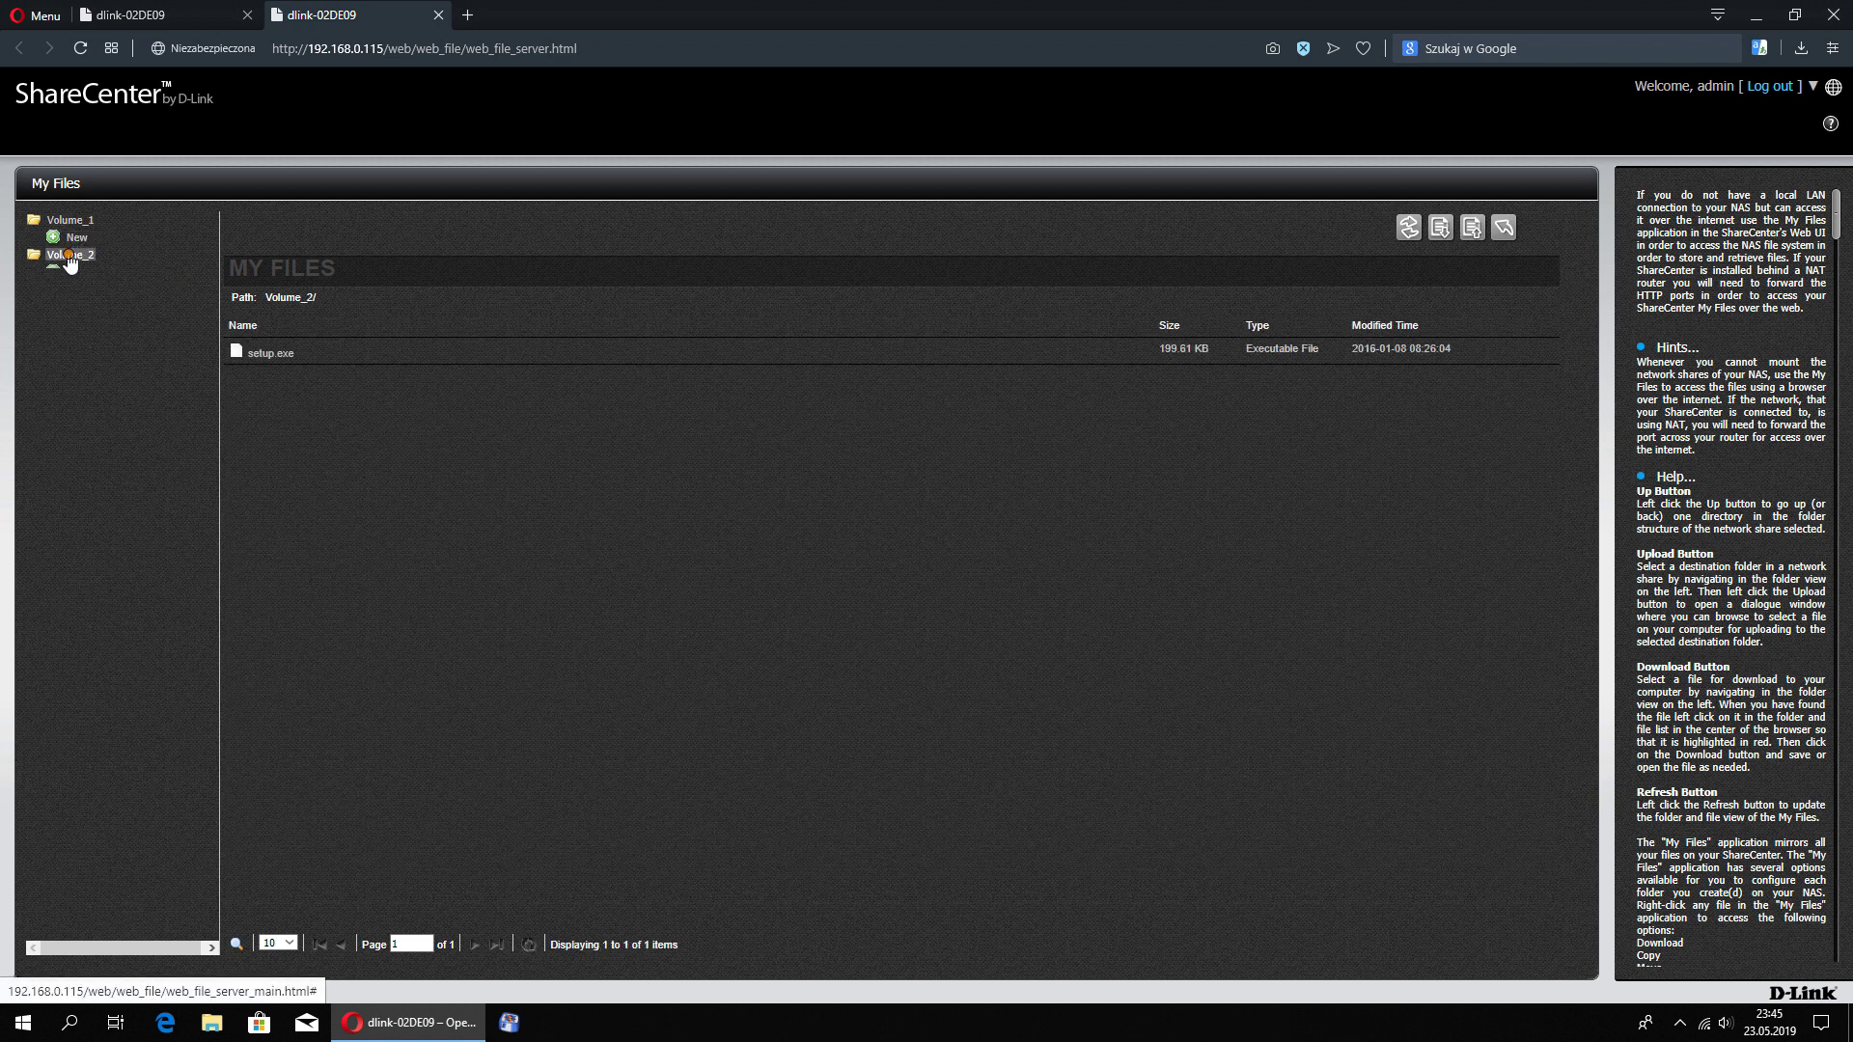